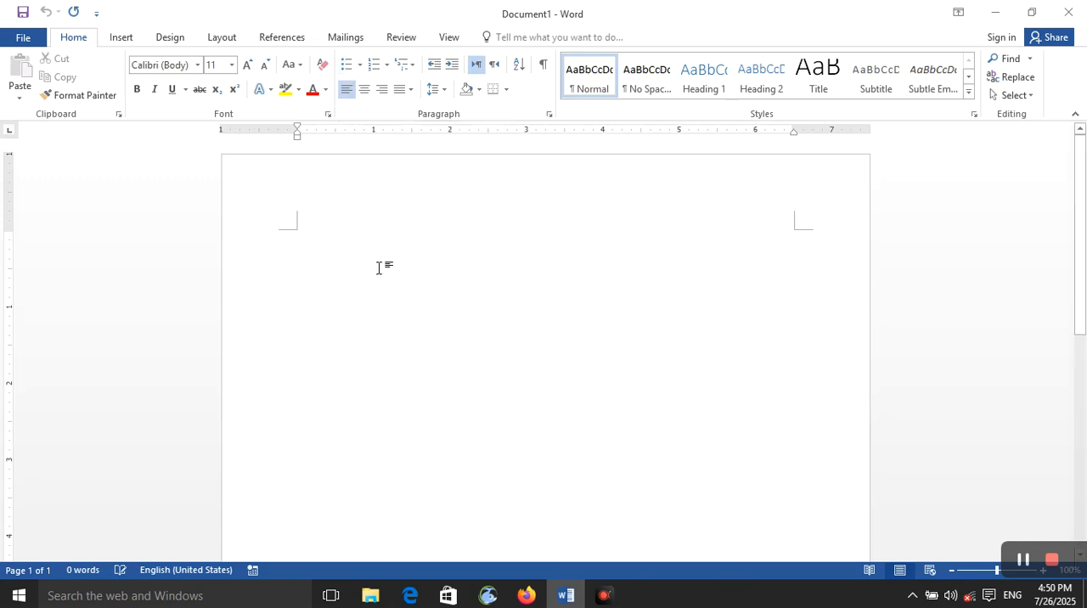
Enter the title "Paragraph" and format it as a centered Heading 1.
type("pa")
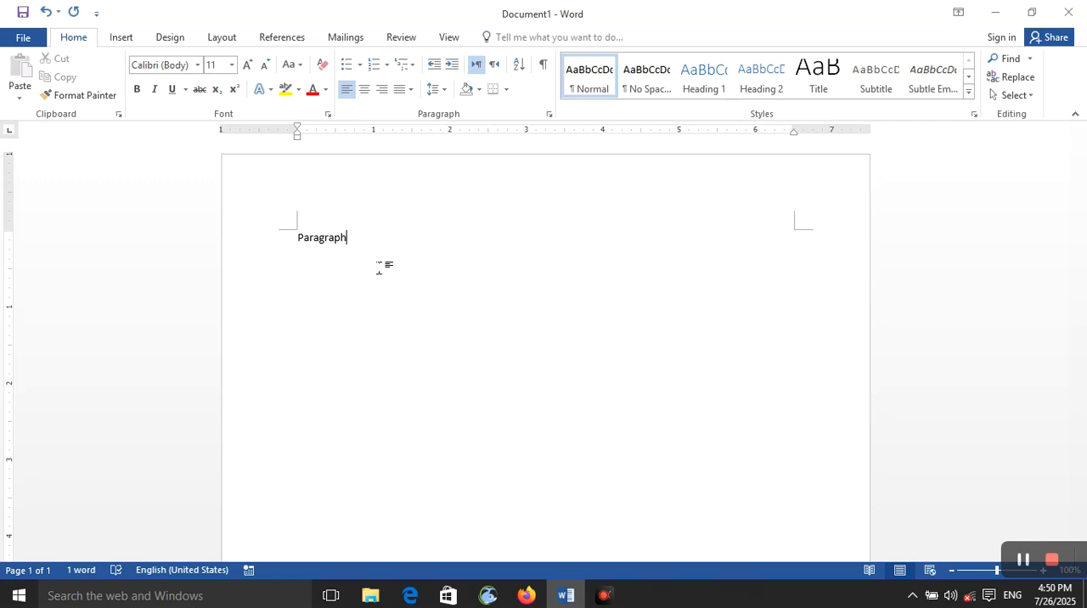
key("ctrl+alt+1")
key("ctrl+e")
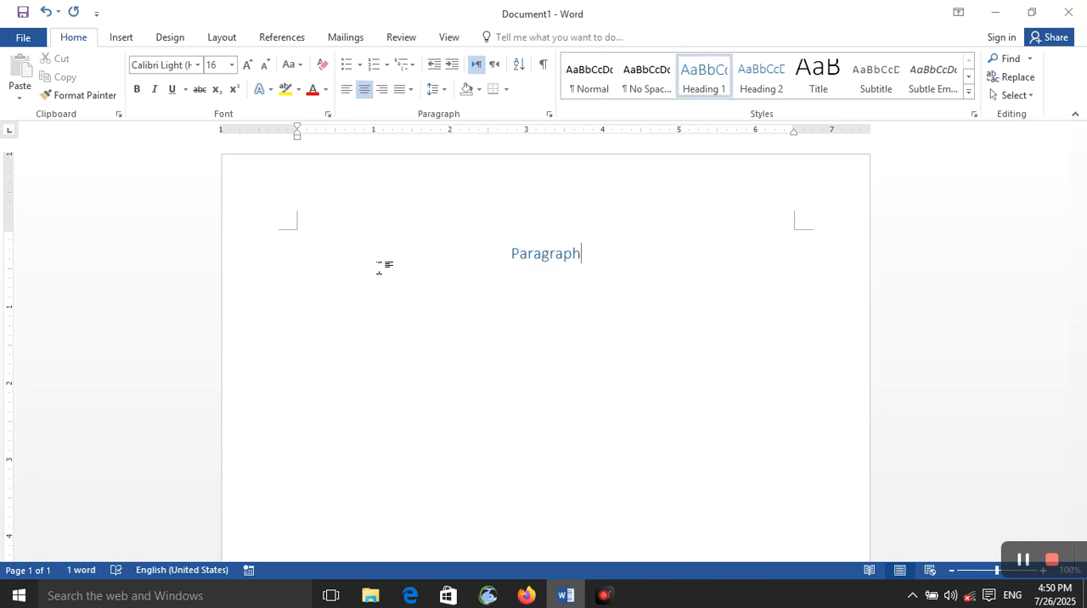
Generate sample body text below the heading with the =rand() function.
key("Return")
type("=")
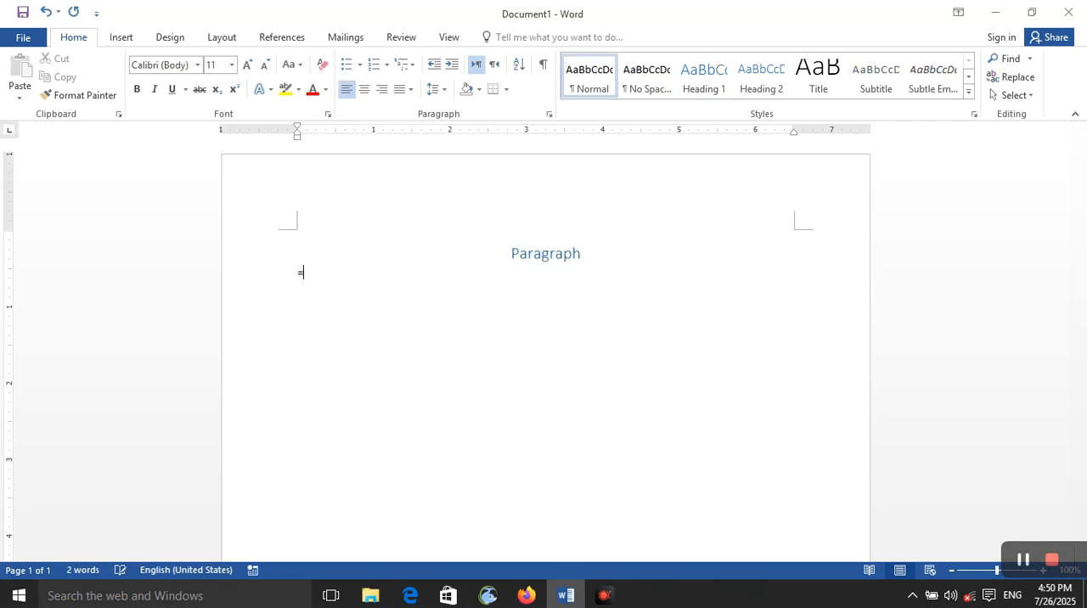
type("rand()")
key("Return")
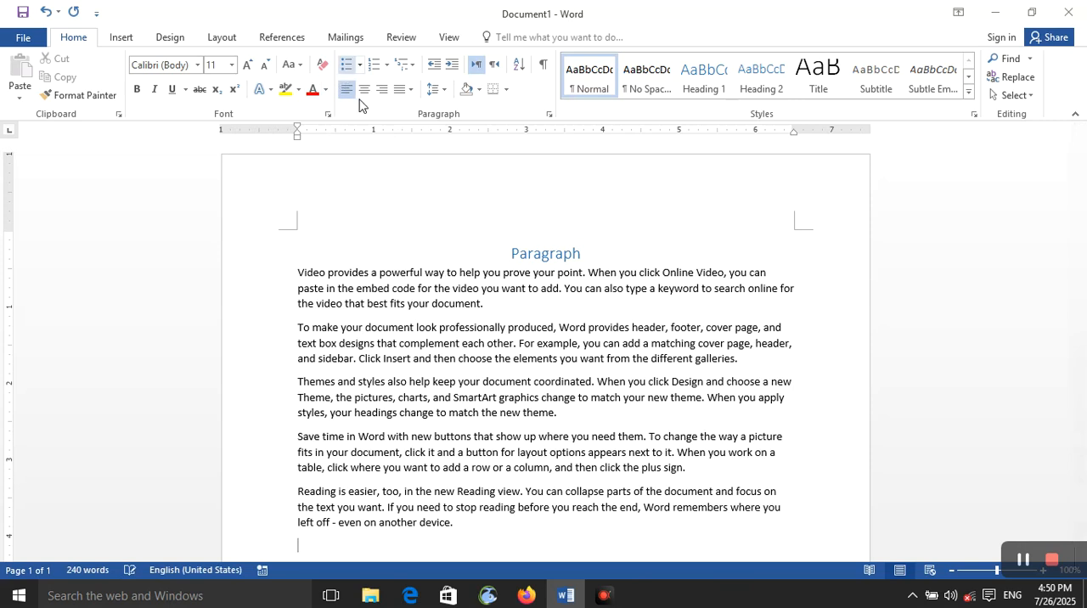
Apply solid round bullets to all the body paragraphs below the heading.
left_click_drag(455, 523, 308, 279)
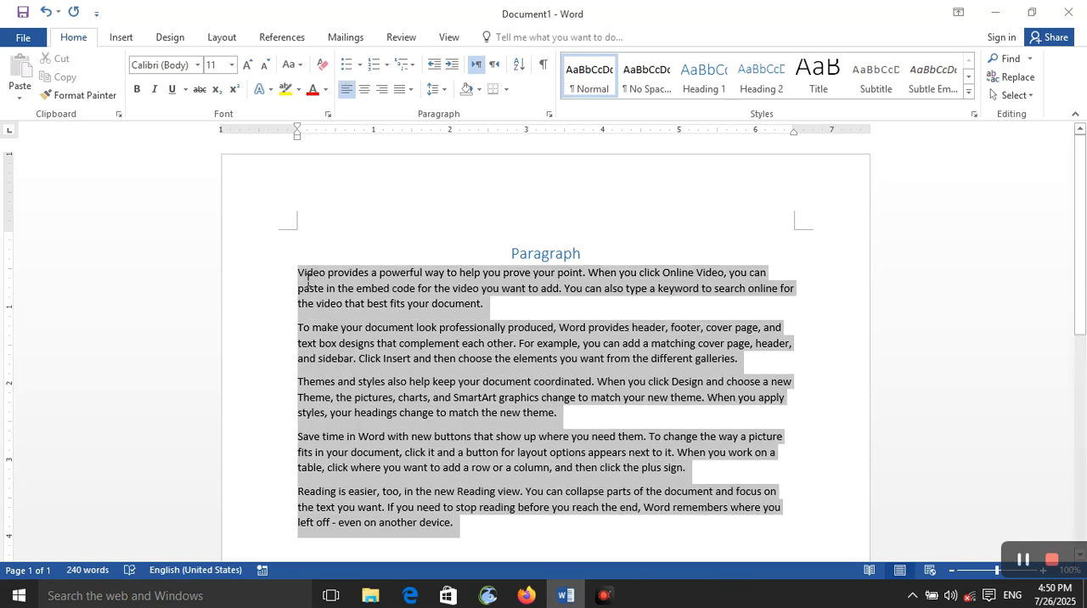
left_click(360, 65)
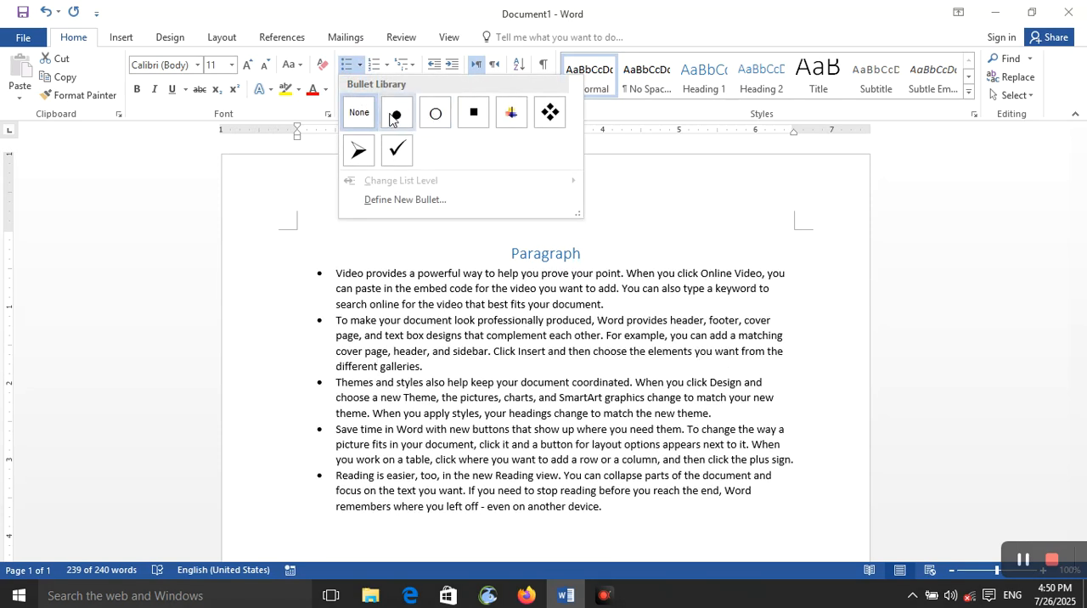
left_click(393, 117)
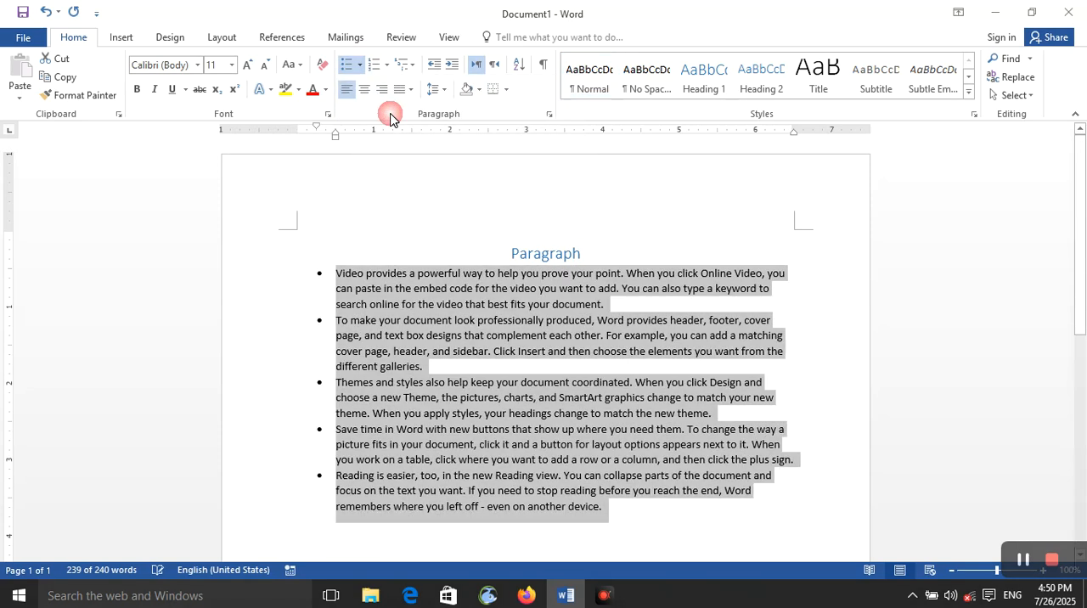
Change the bullets of the selected paragraphs to the four-diamond style from the bullet library.
left_click(360, 66)
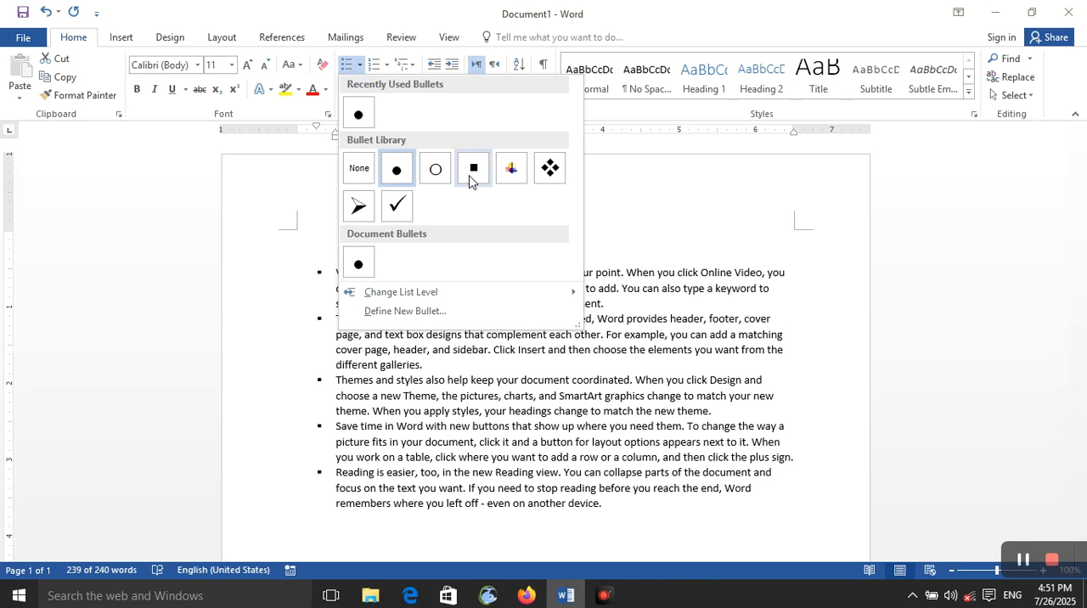
left_click(548, 170)
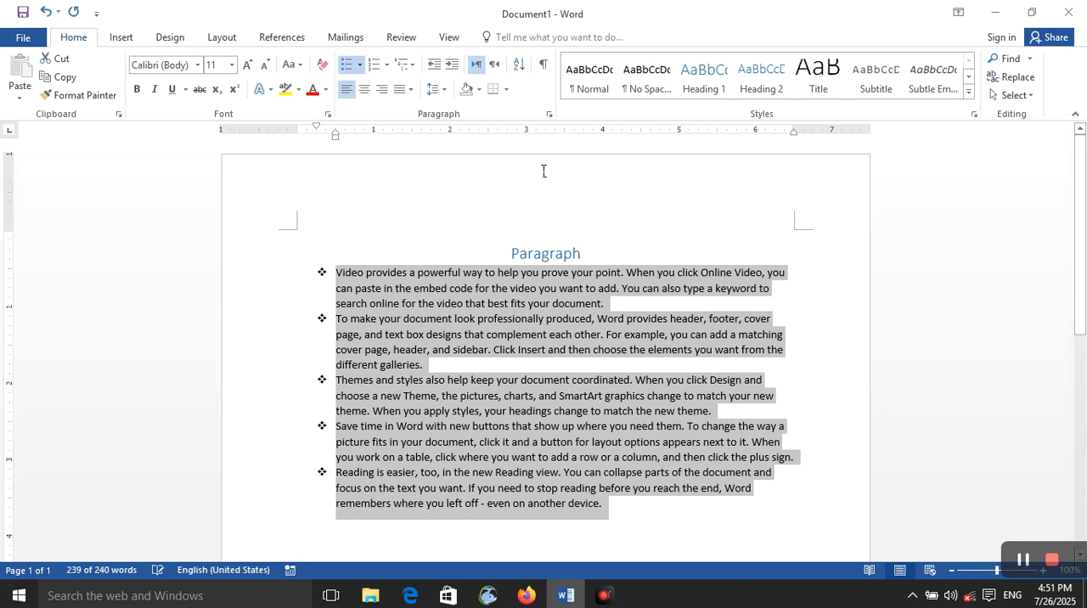
left_click(359, 64)
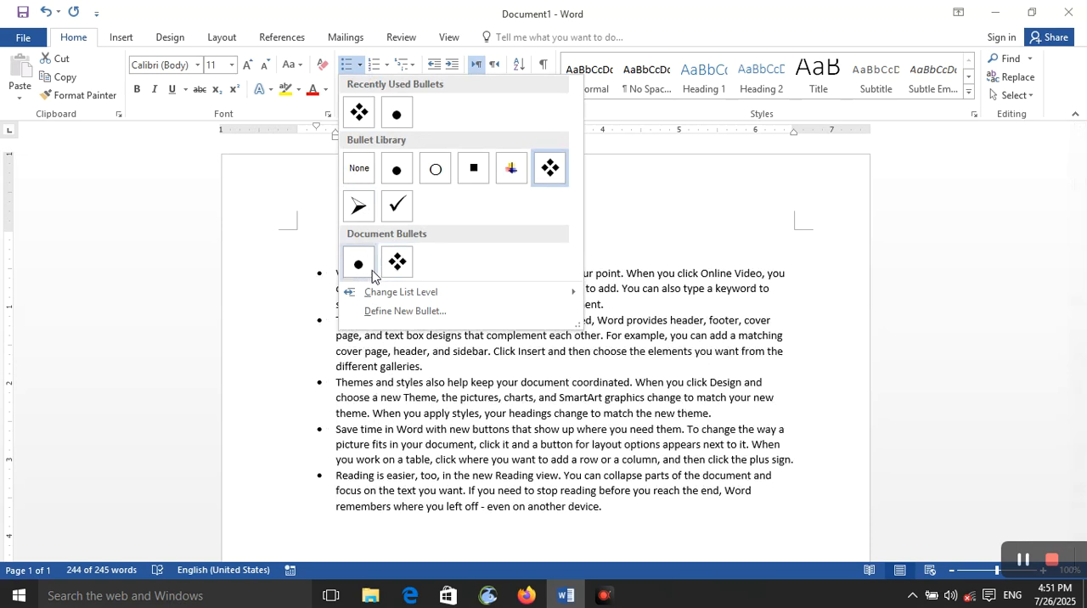
mouse_move(390, 295)
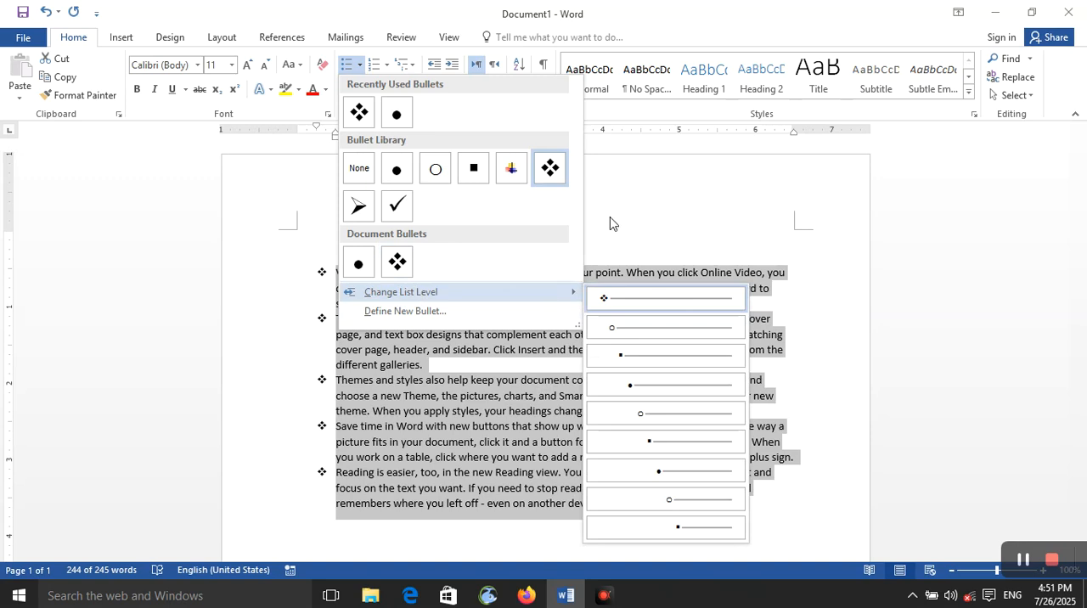
left_click(645, 160)
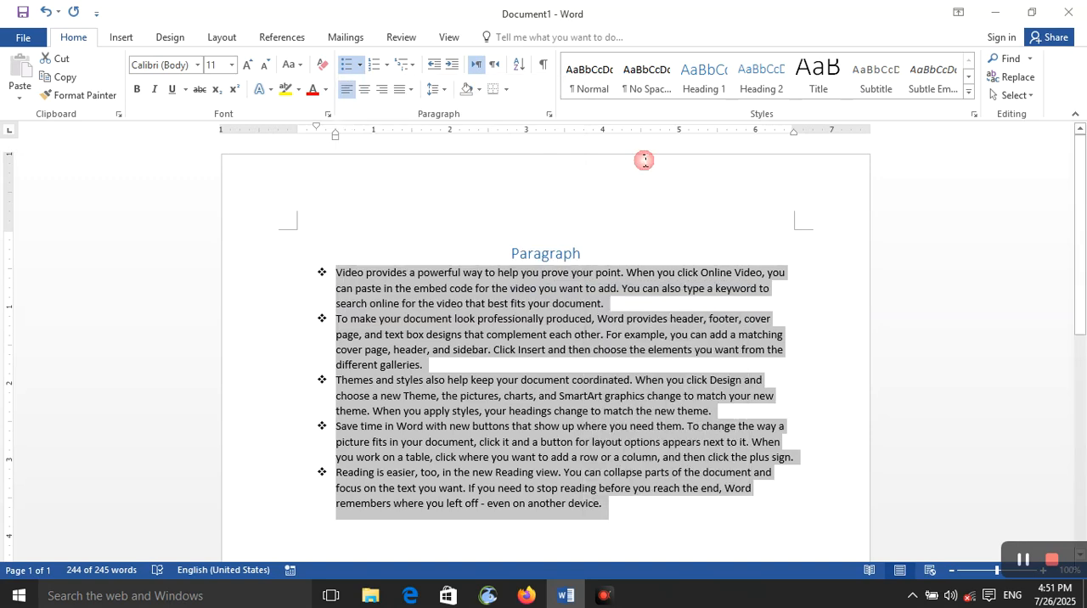
Set the selected bulleted paragraphs to the first list level with the four-diamond bullet.
left_click(360, 67)
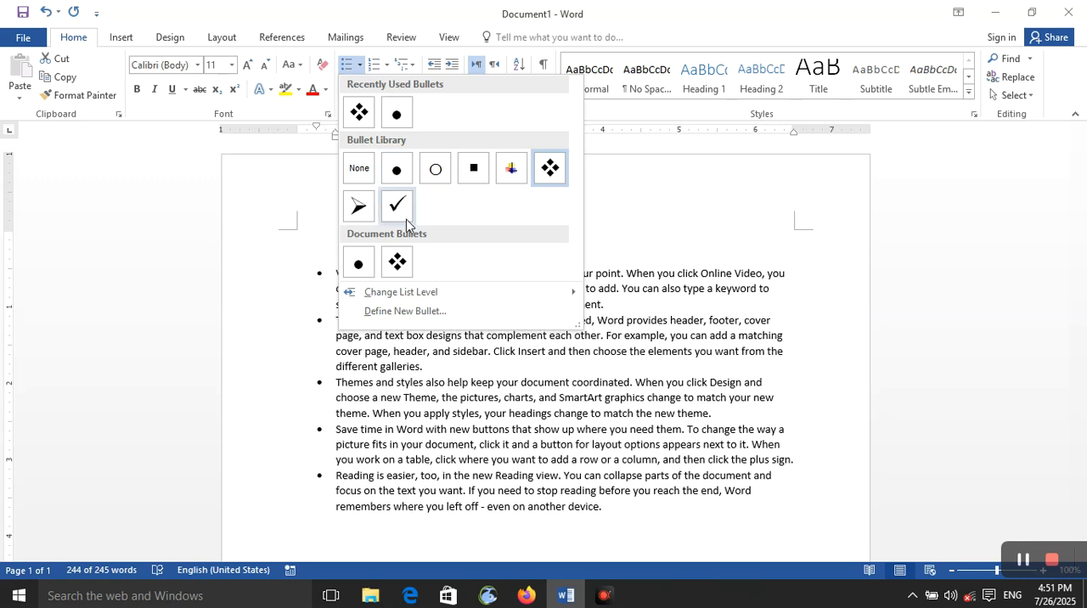
mouse_move(408, 298)
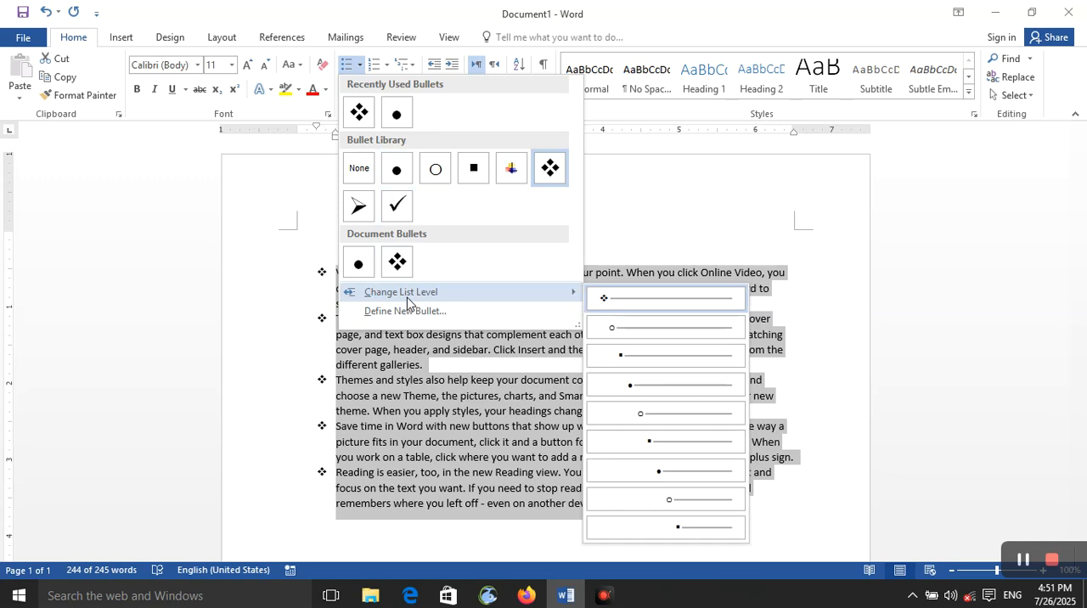
left_click(605, 303)
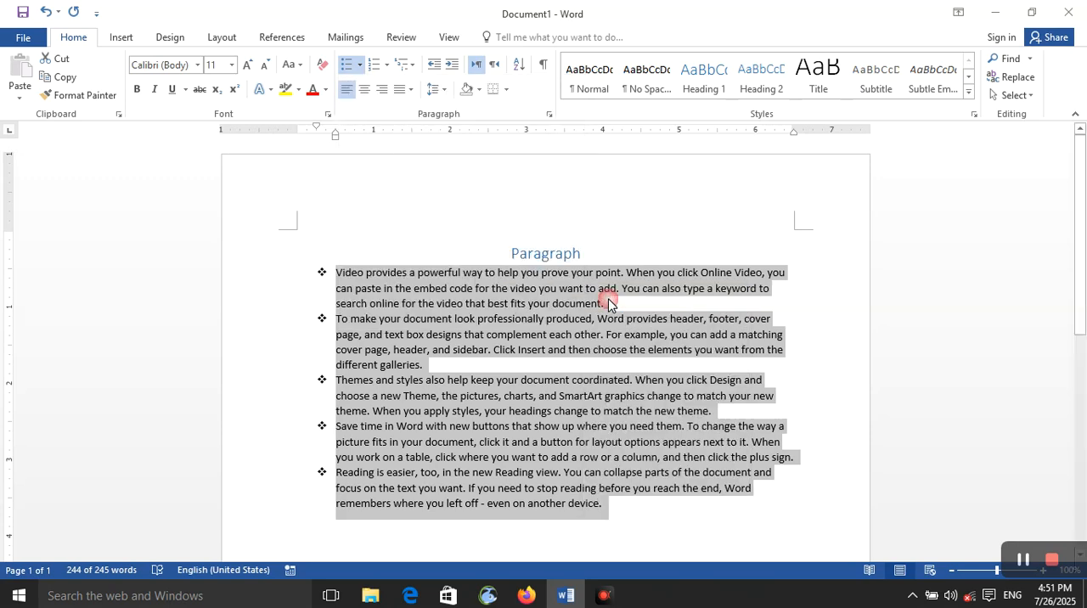
Demote the selected bulleted paragraphs to the fourth list level.
left_click(359, 64)
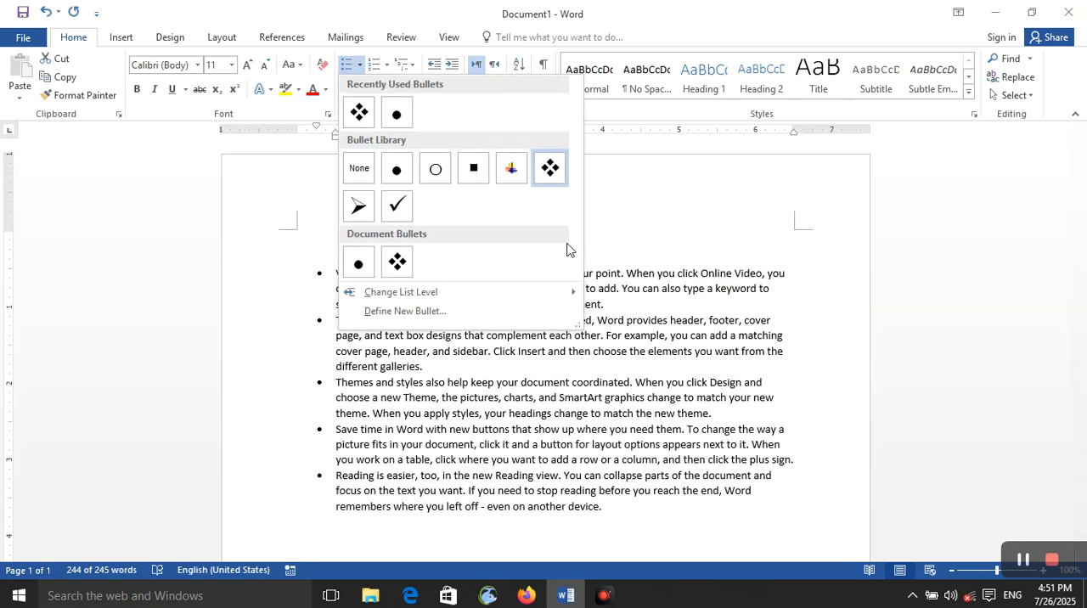
mouse_move(439, 290)
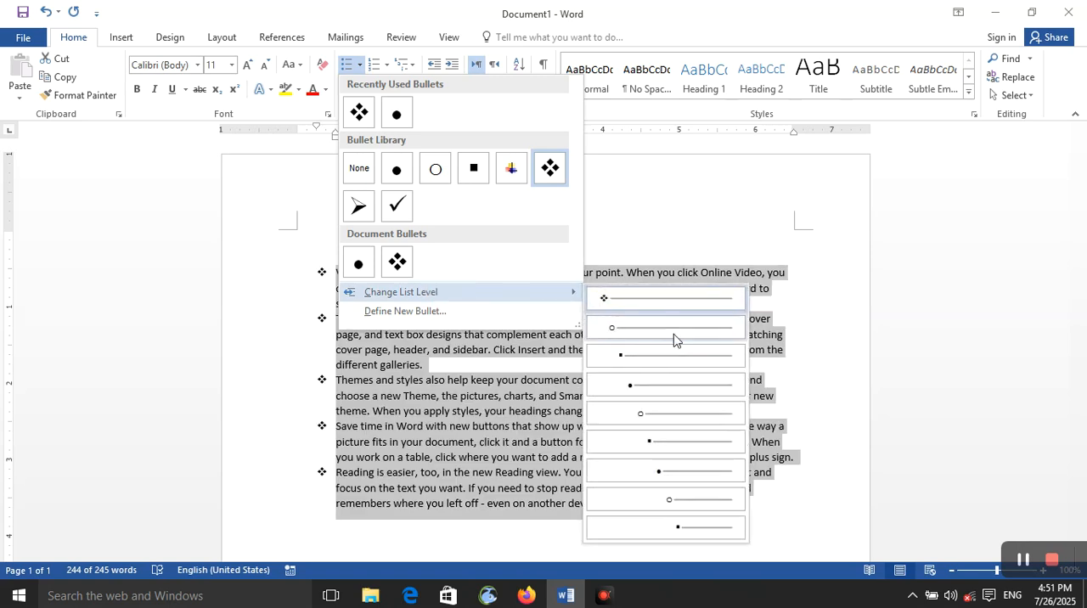
left_click(698, 384)
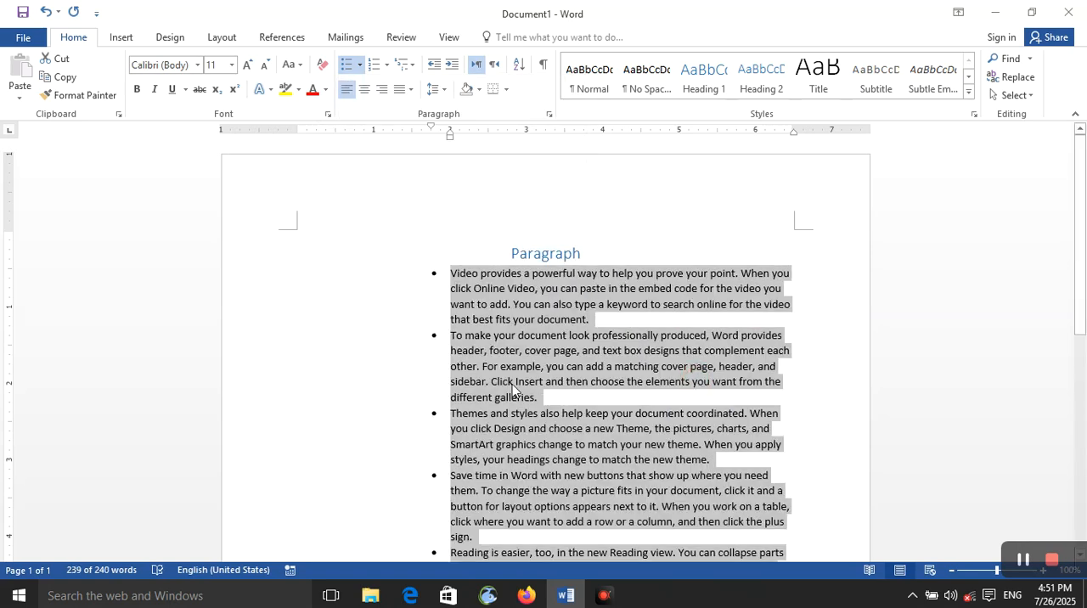
Change the selected bulleted paragraphs to the sixth list level with the square bullet.
left_click(359, 65)
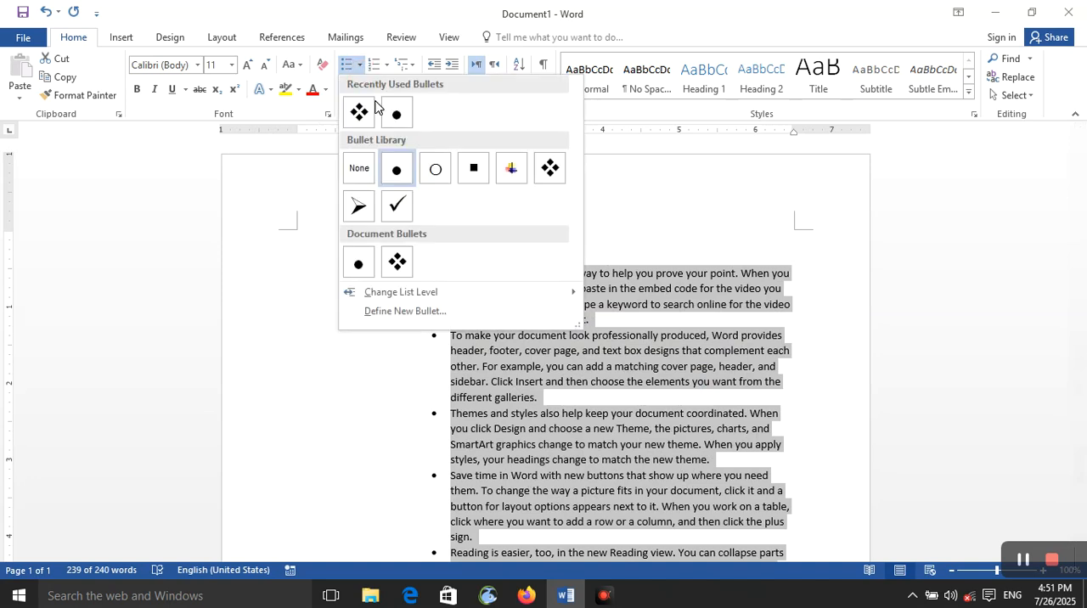
mouse_move(435, 292)
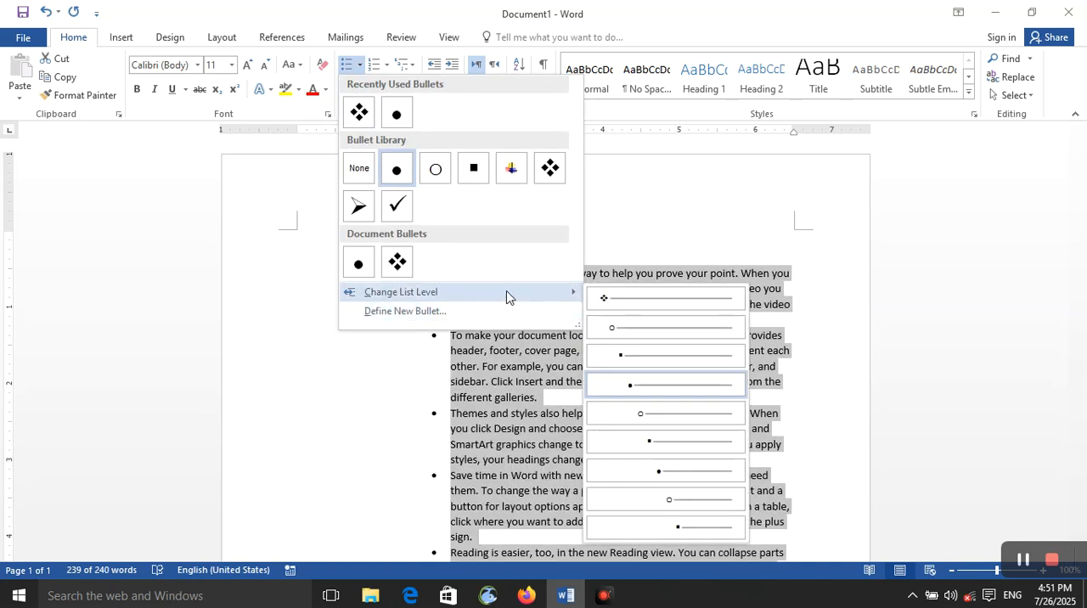
left_click(651, 446)
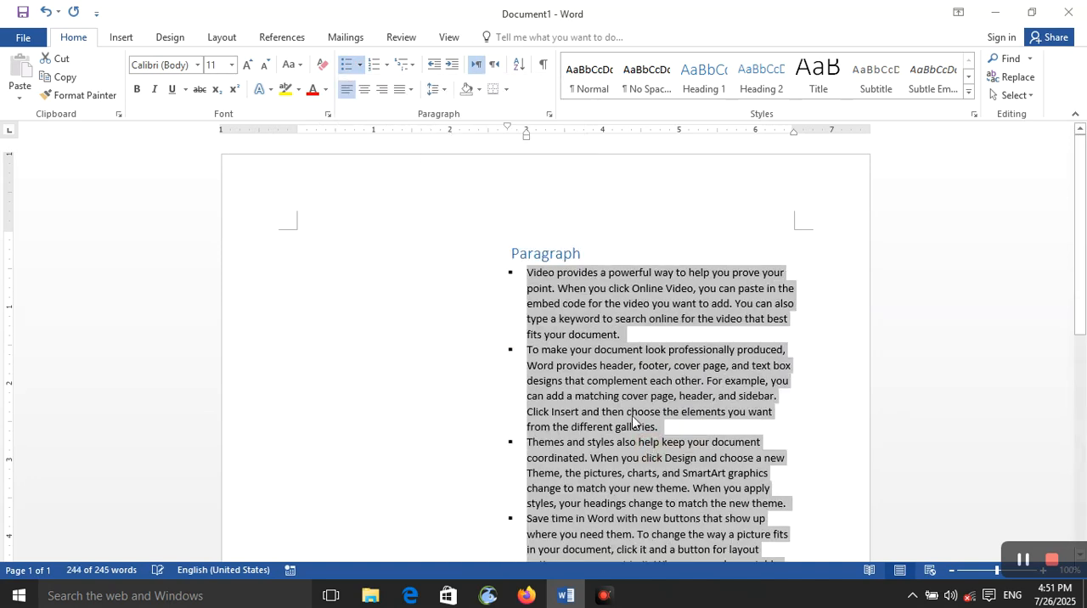
Define a new symbol bullet for the list using Webdings character code 176, Symbol (decimal).
left_click(359, 64)
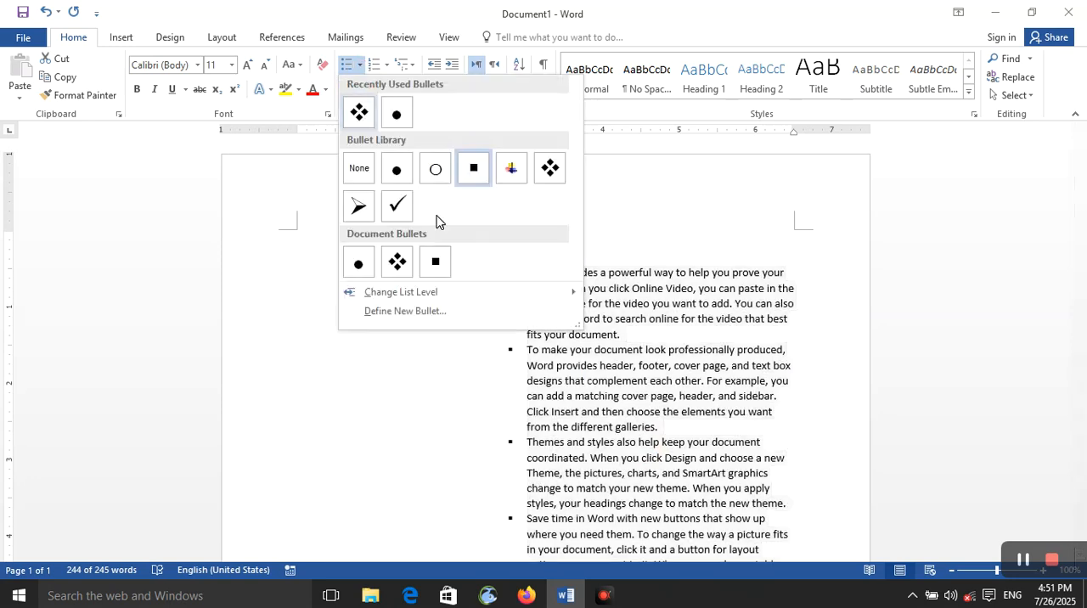
mouse_move(455, 295)
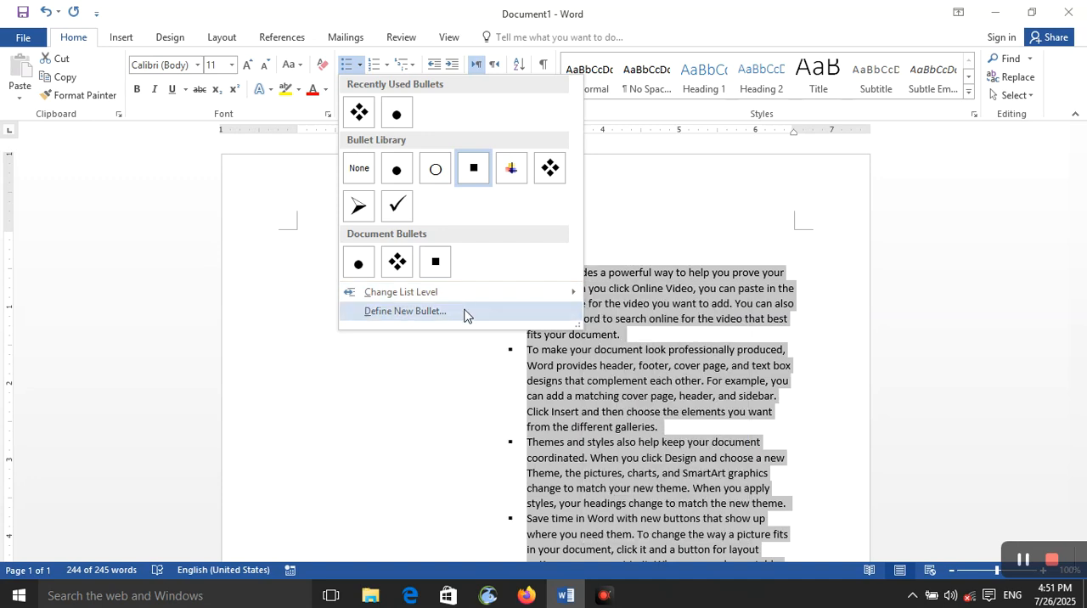
left_click(467, 313)
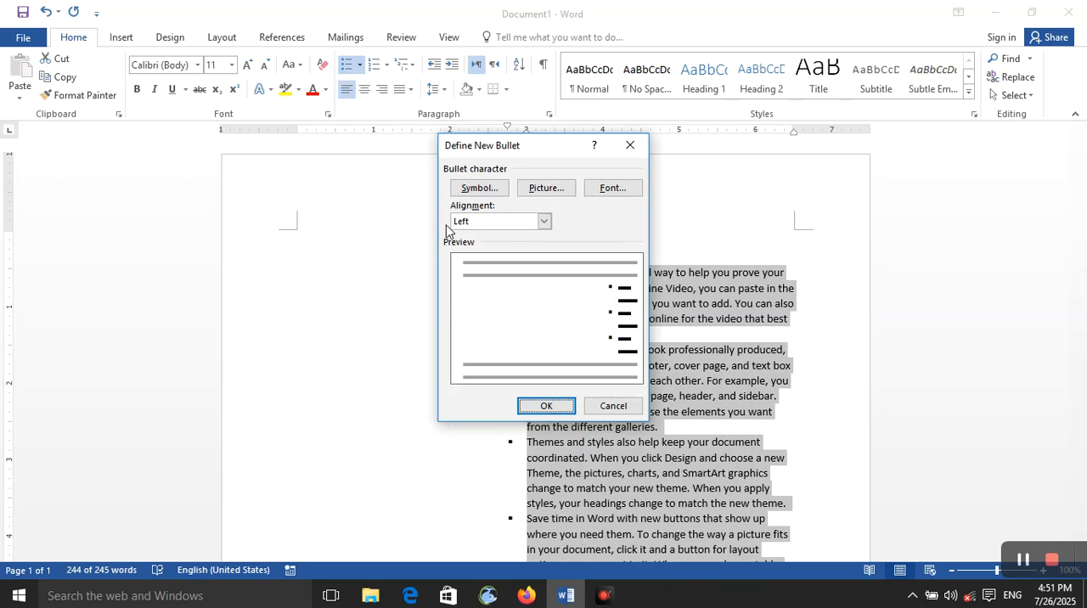
left_click(489, 197)
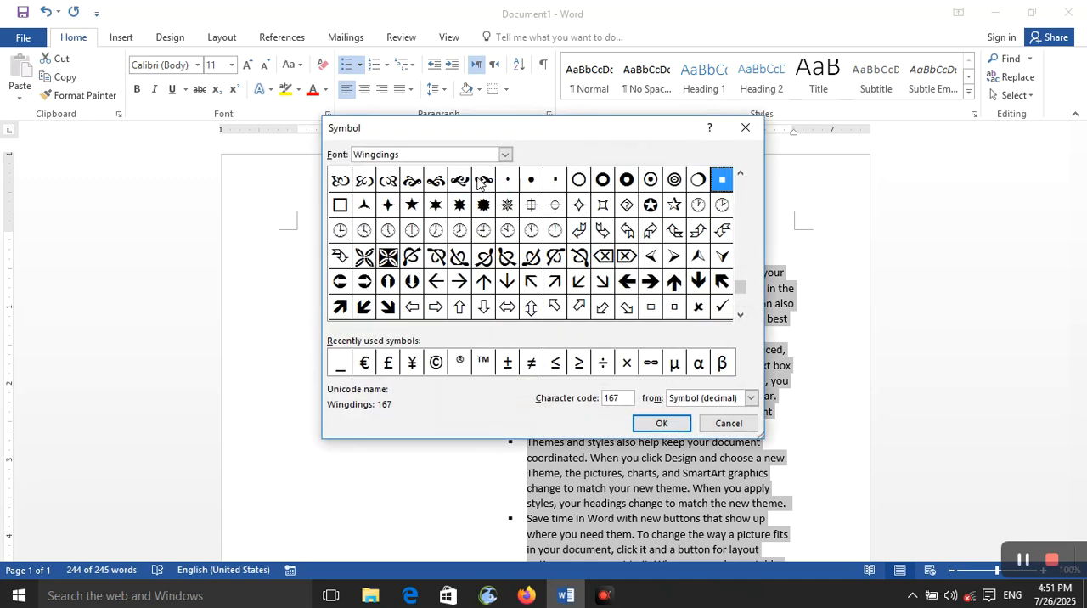
left_click(504, 156)
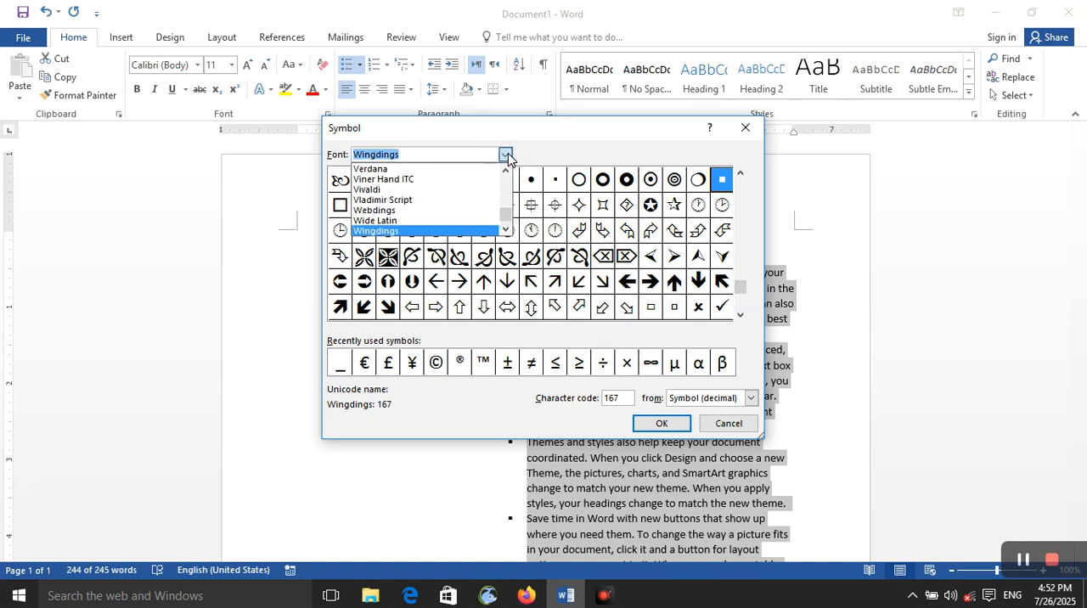
left_click(454, 211)
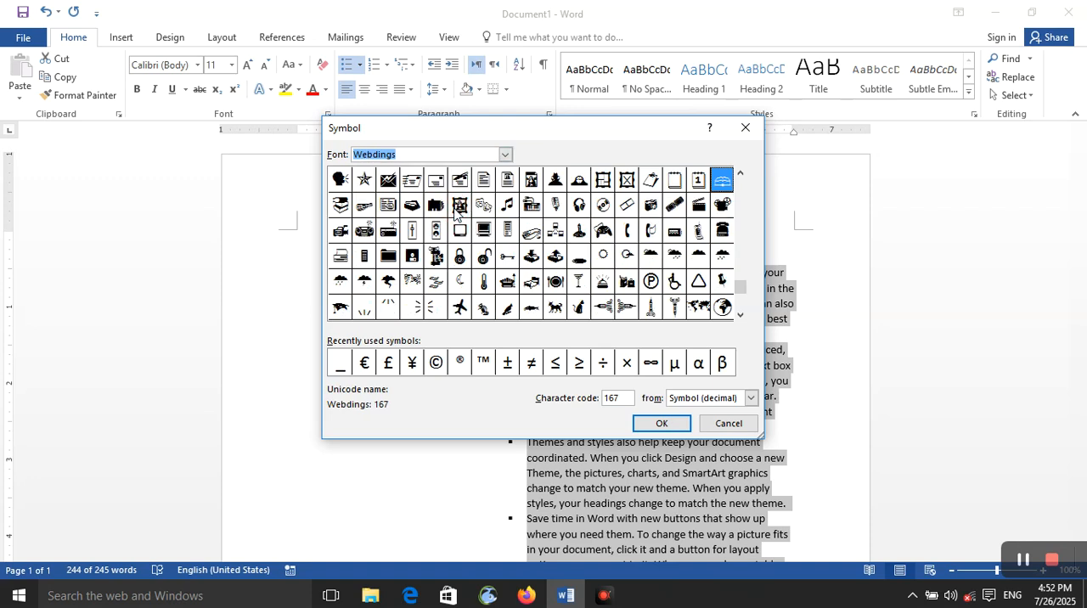
left_click(532, 207)
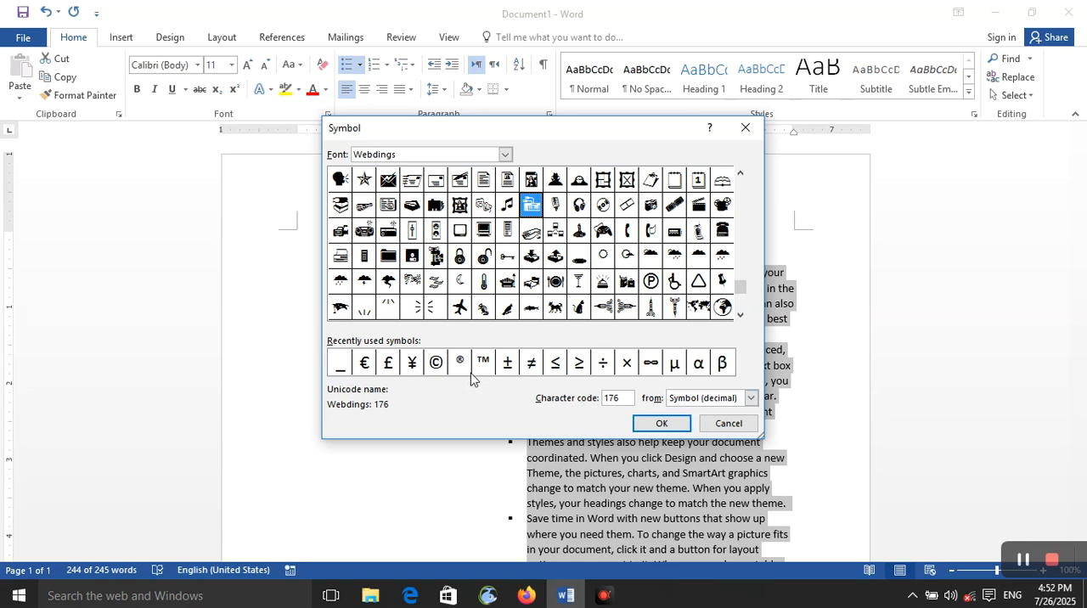
left_click(674, 399)
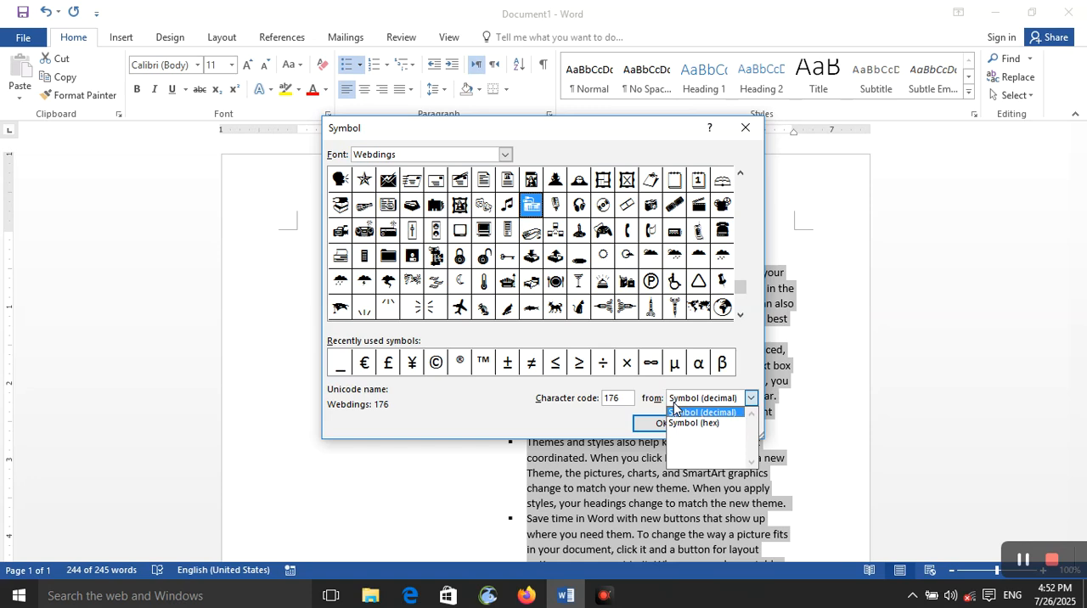
left_click(672, 396)
left_click(661, 422)
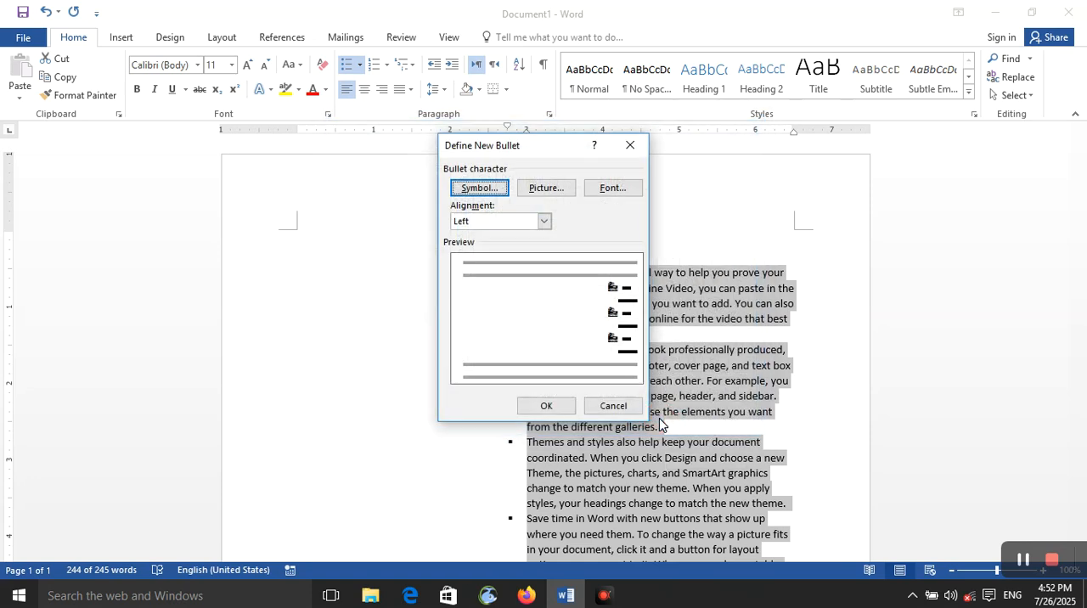
left_click(563, 406)
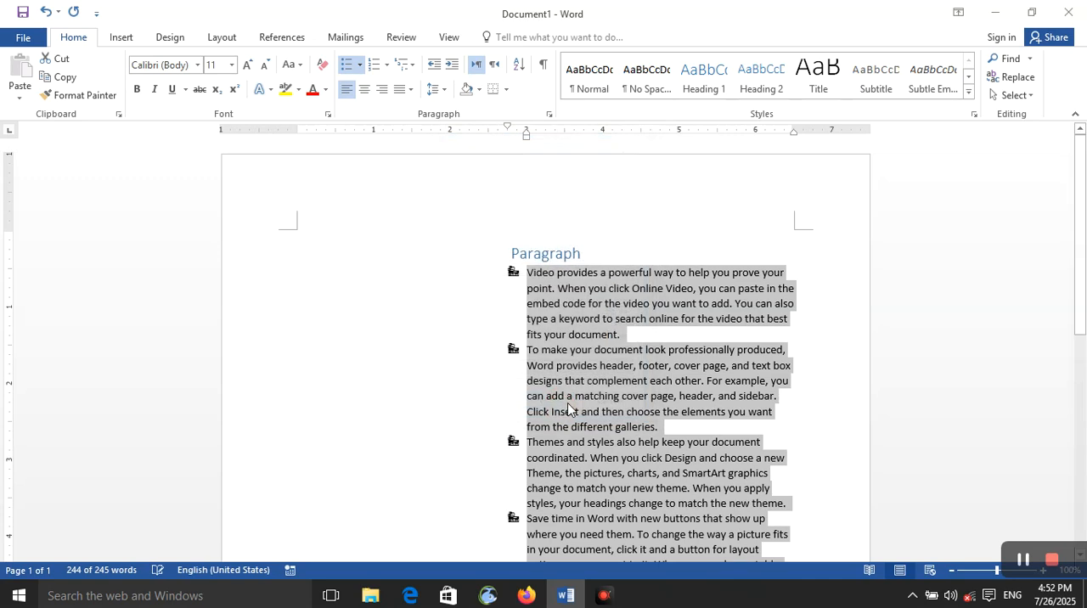
Set the alignment of the list's custom symbol bullet to Centered.
left_click(359, 65)
left_click(417, 308)
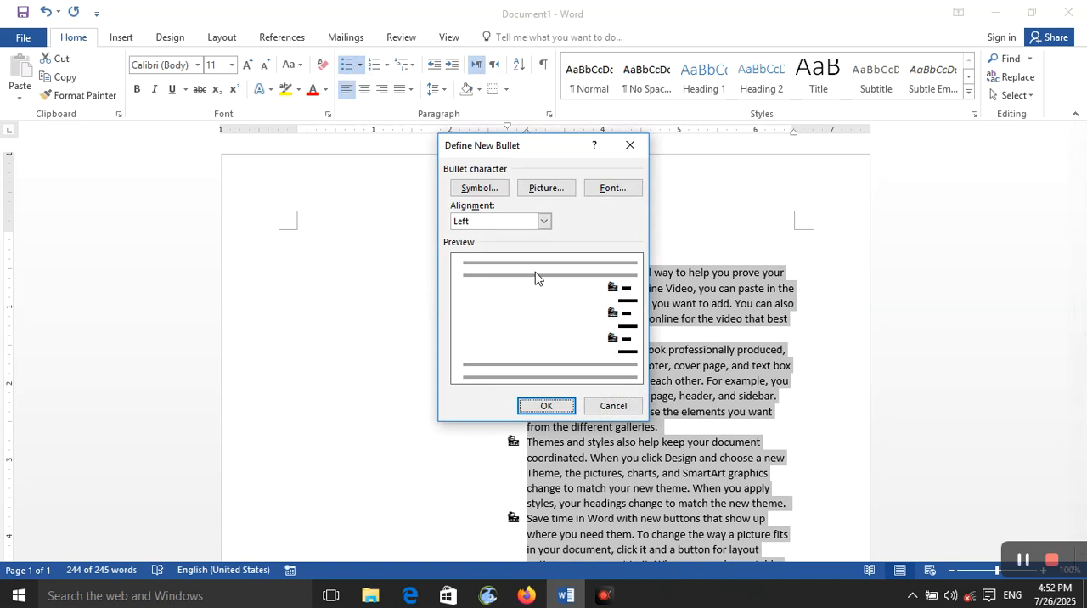
left_click(544, 223)
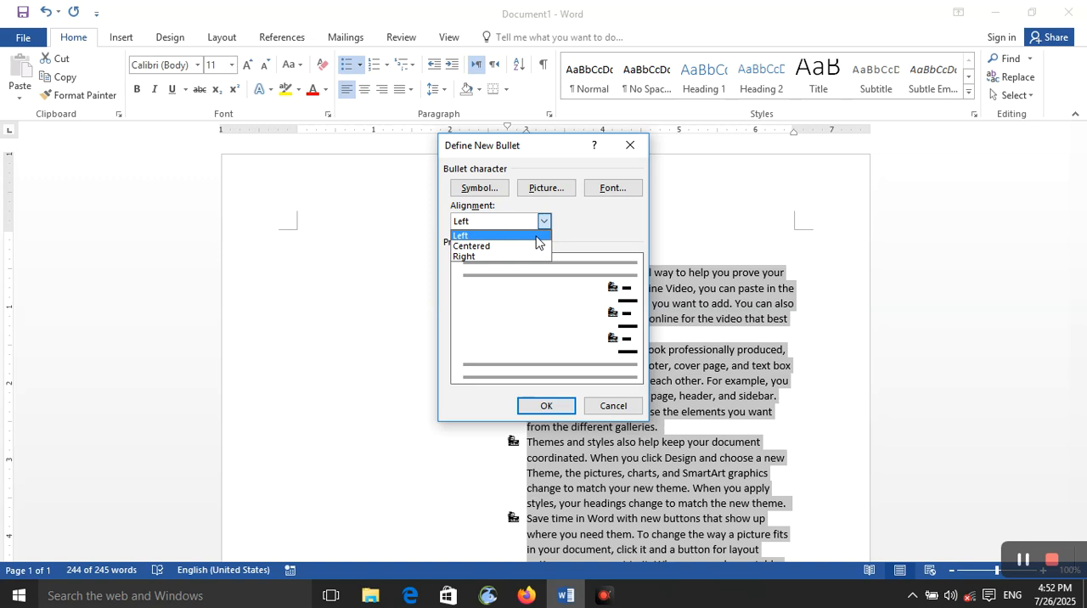
left_click(533, 236)
left_click(544, 220)
left_click(547, 257)
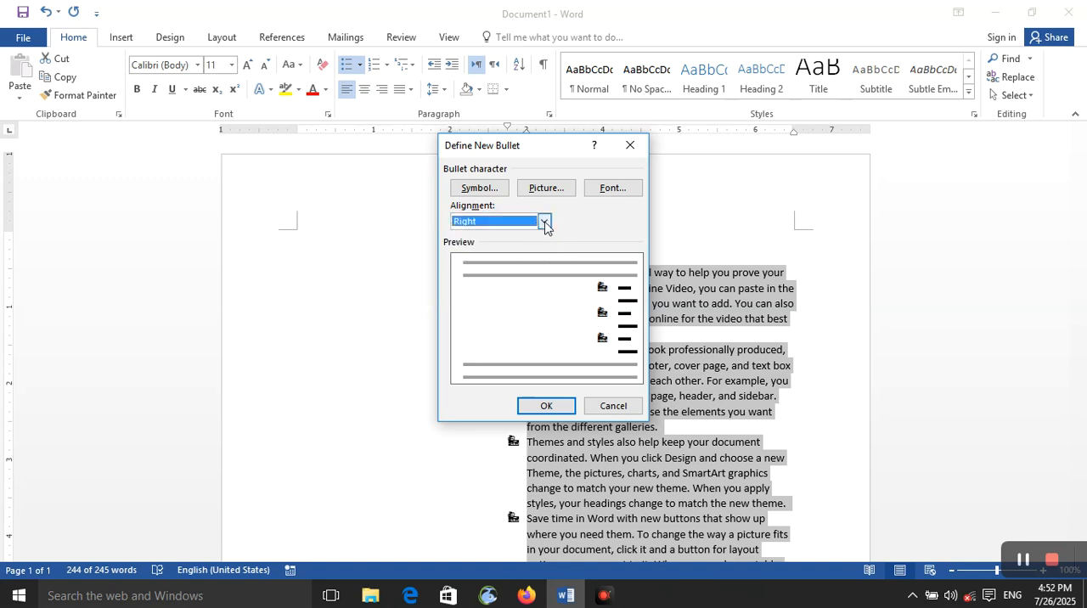
left_click(543, 222)
left_click(542, 246)
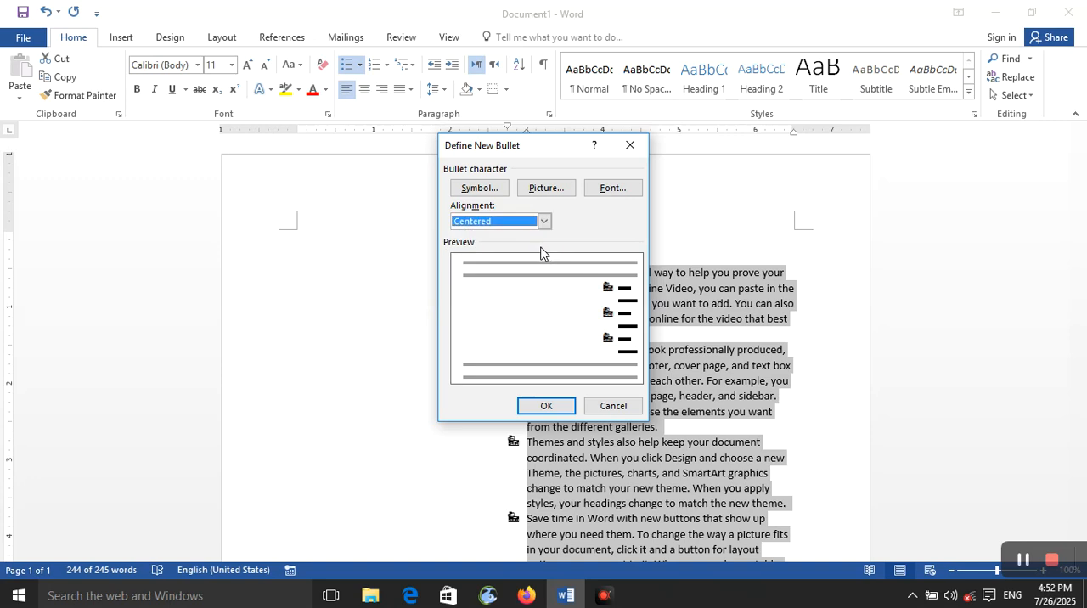
left_click(546, 405)
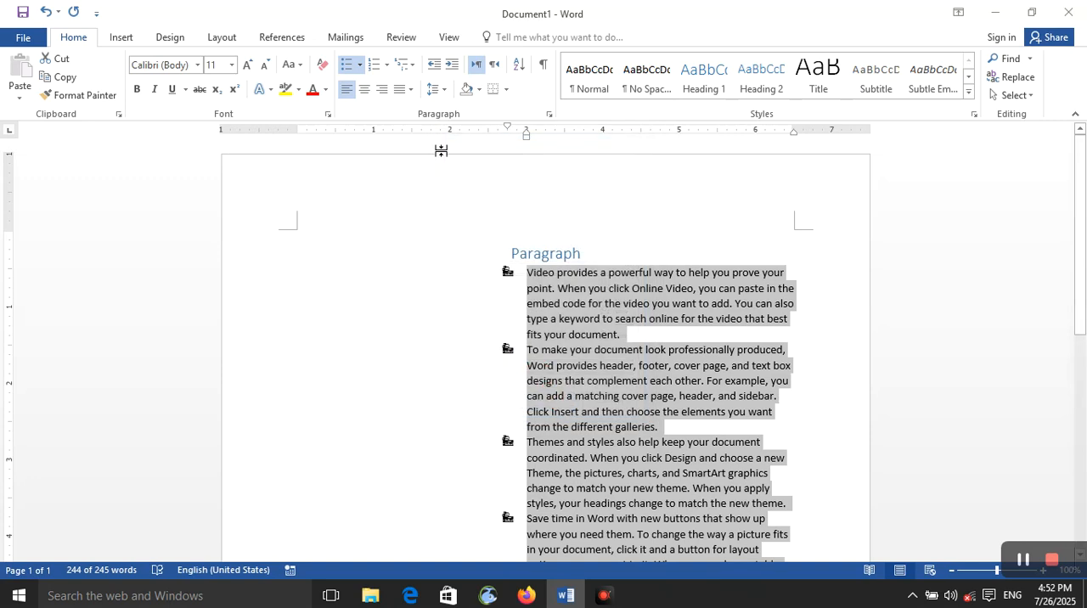
Start defining another new bullet and browse the Desktop's Des folder offline for a bullet picture, without choosing one.
left_click(359, 64)
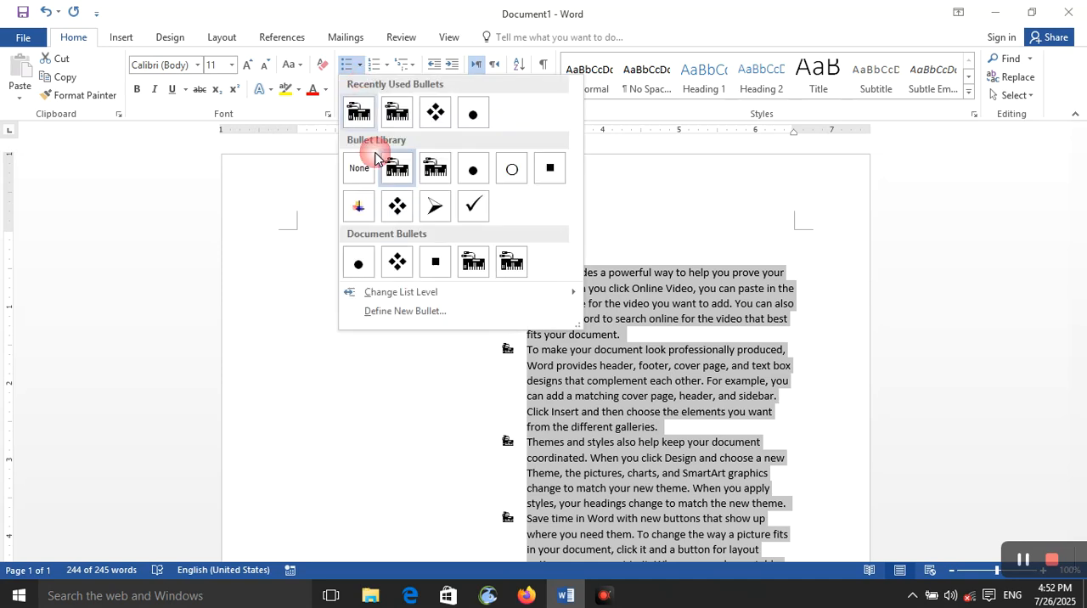
left_click(434, 313)
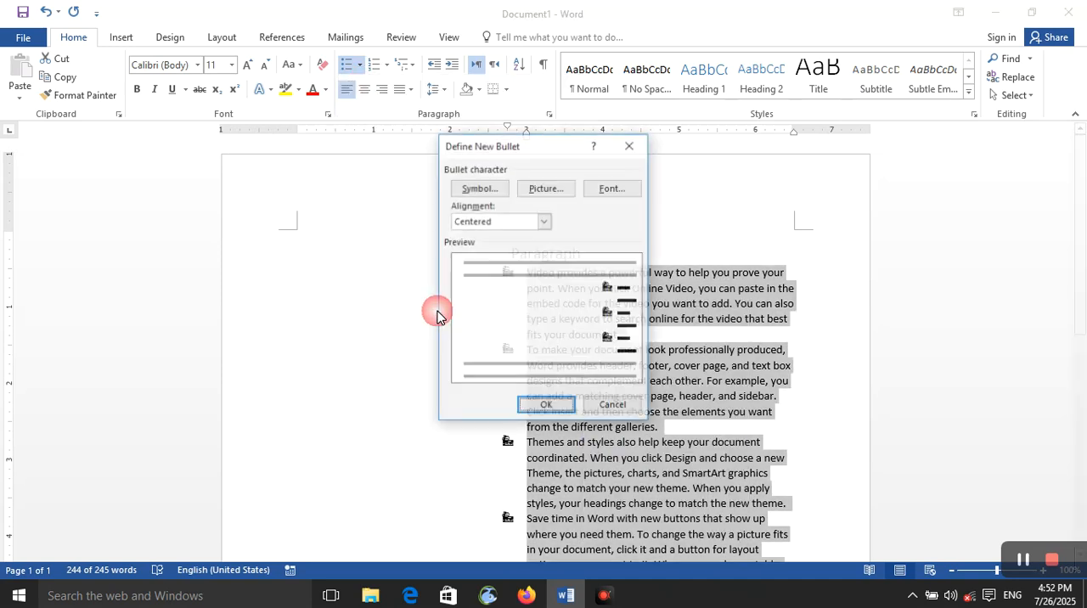
left_click(538, 200)
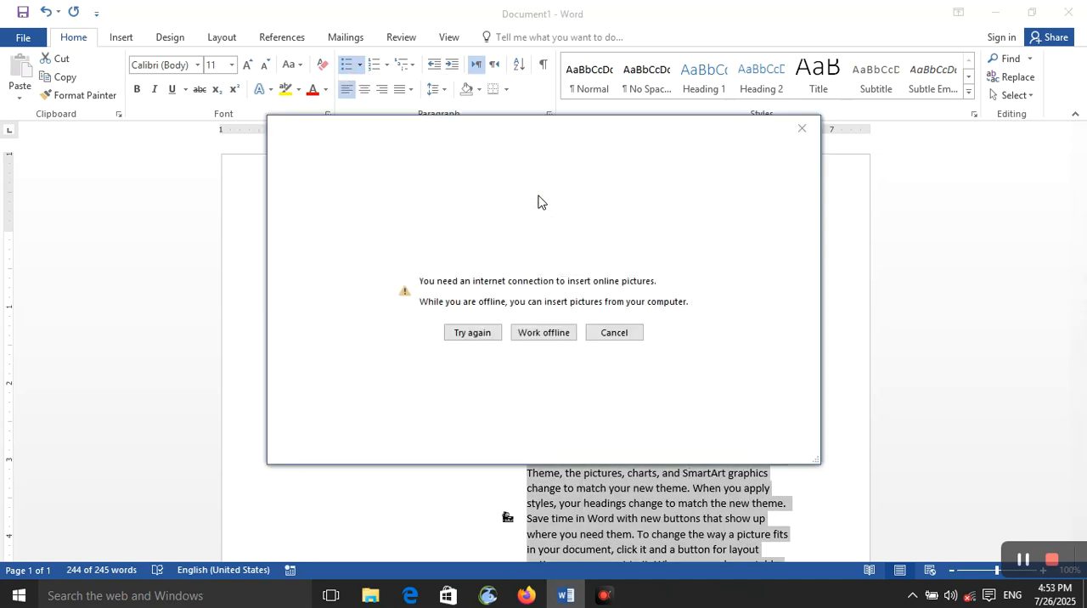
left_click(807, 136)
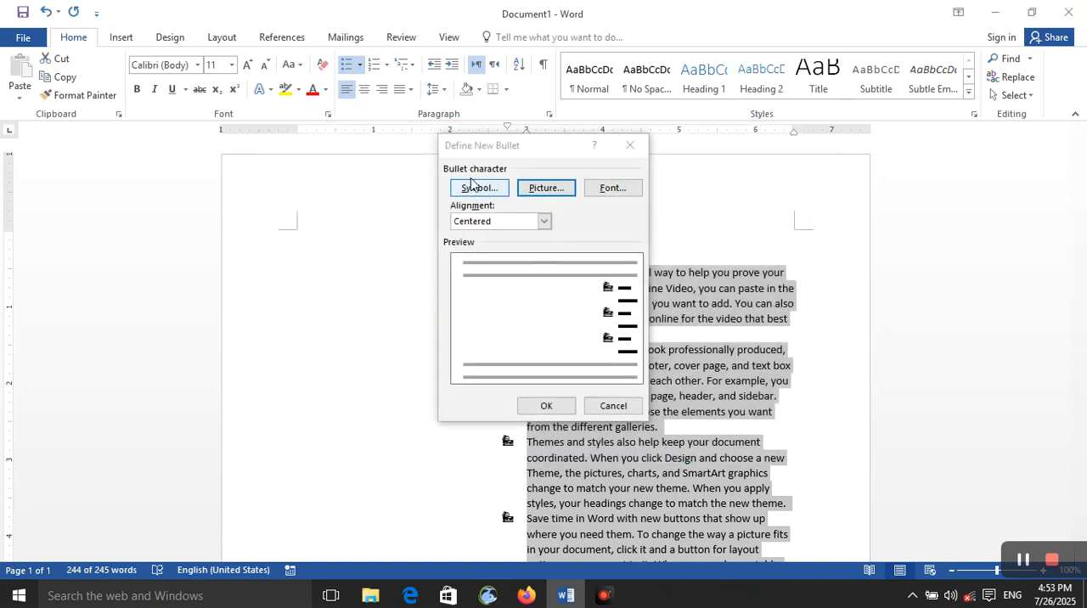
left_click(546, 196)
left_click(544, 336)
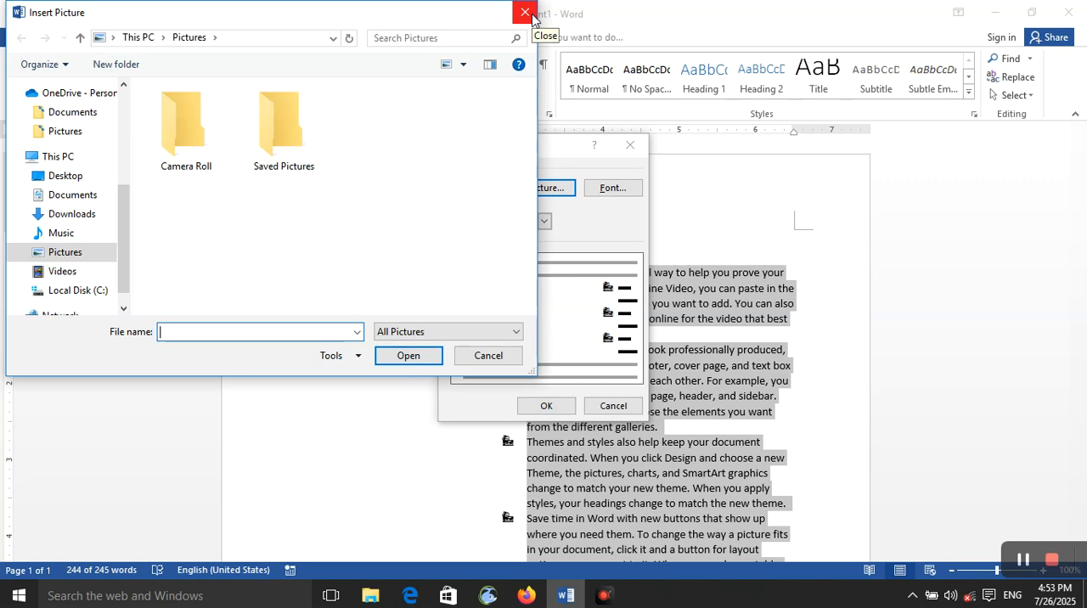
left_click(95, 176)
double_click(210, 114)
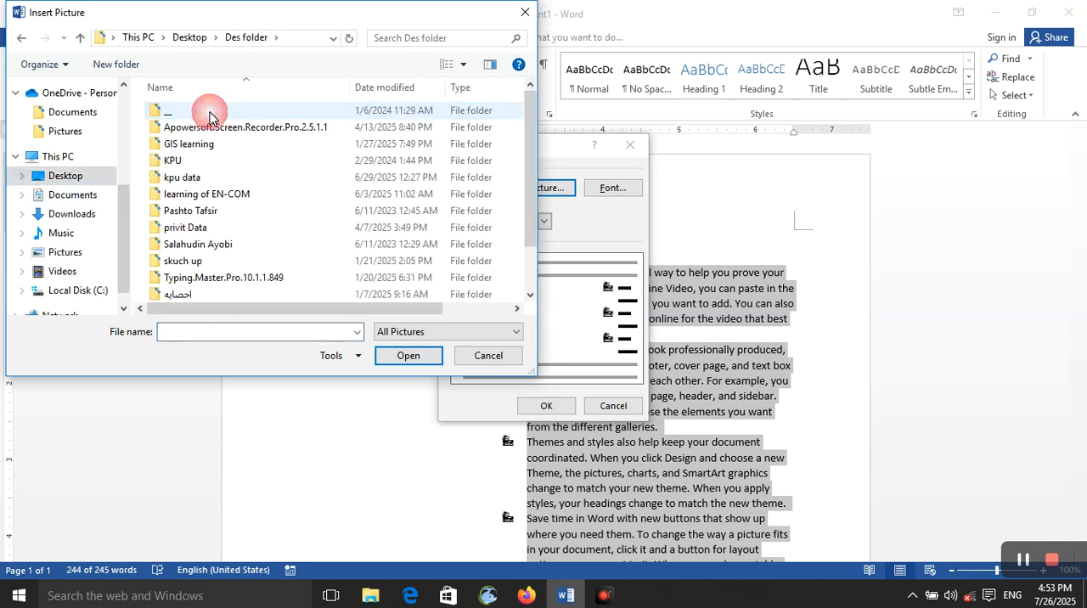
scroll(255, 170, "down", 1)
scroll(299, 280, "up", 1)
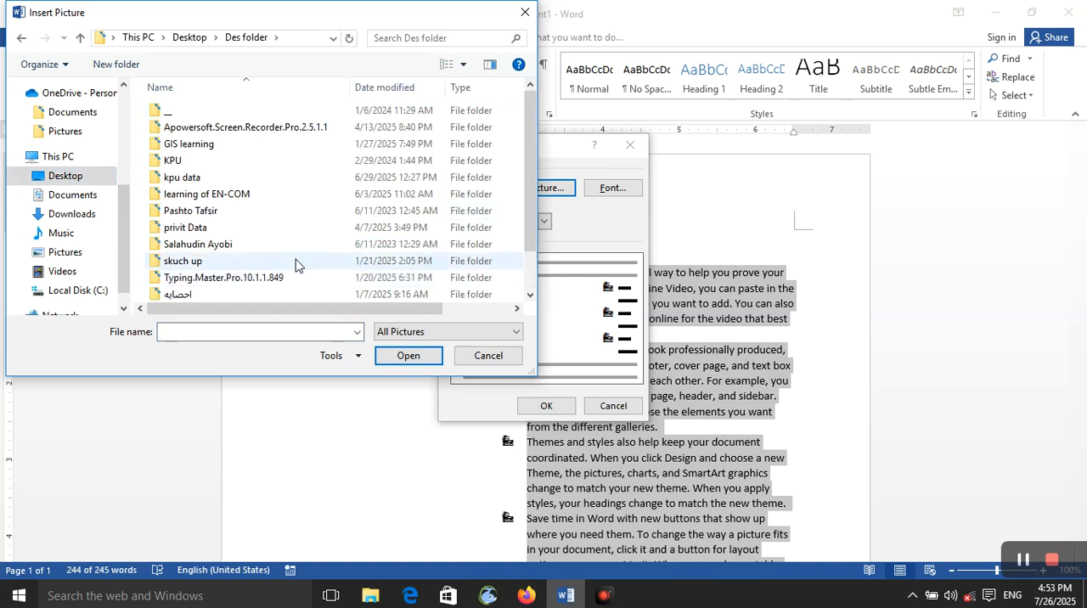
left_click(23, 40)
left_click(524, 12)
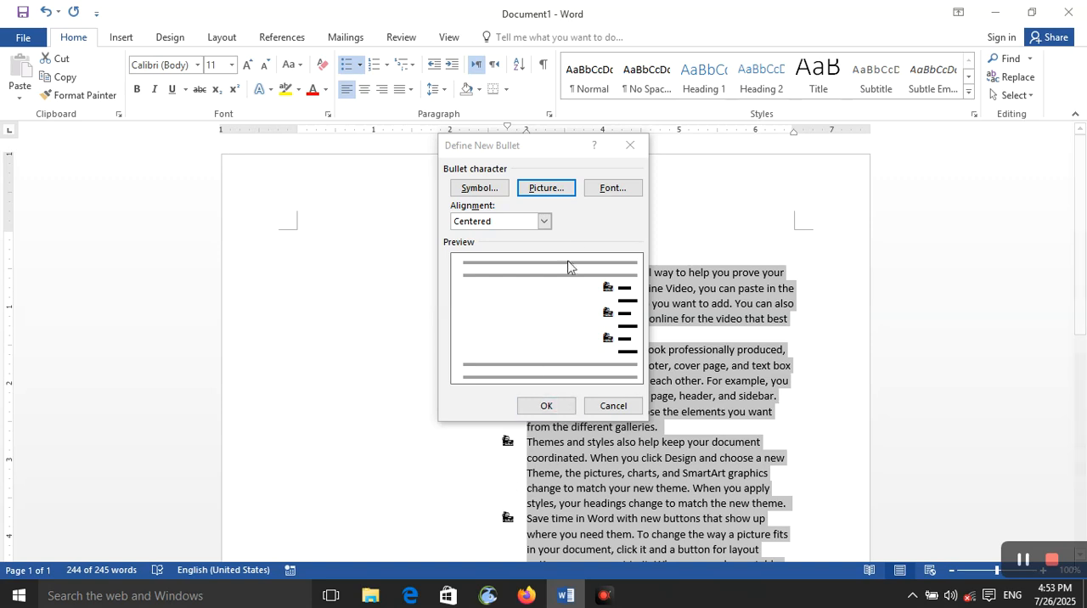
Open the font settings of the new bullet and set its Latin text font to Stencil.
left_click(602, 191)
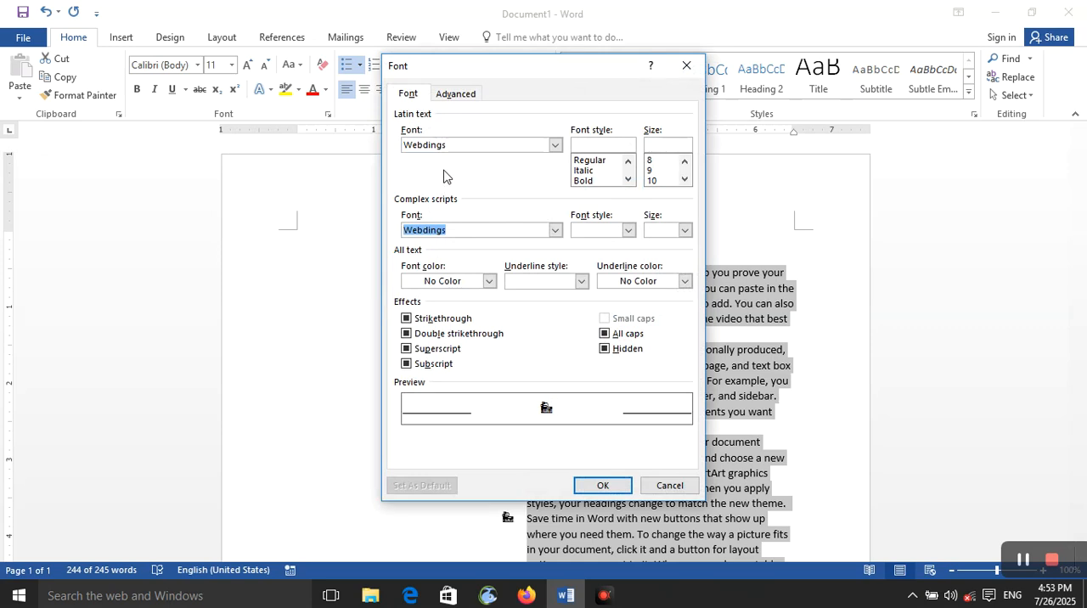
left_click(468, 145)
left_click(553, 145)
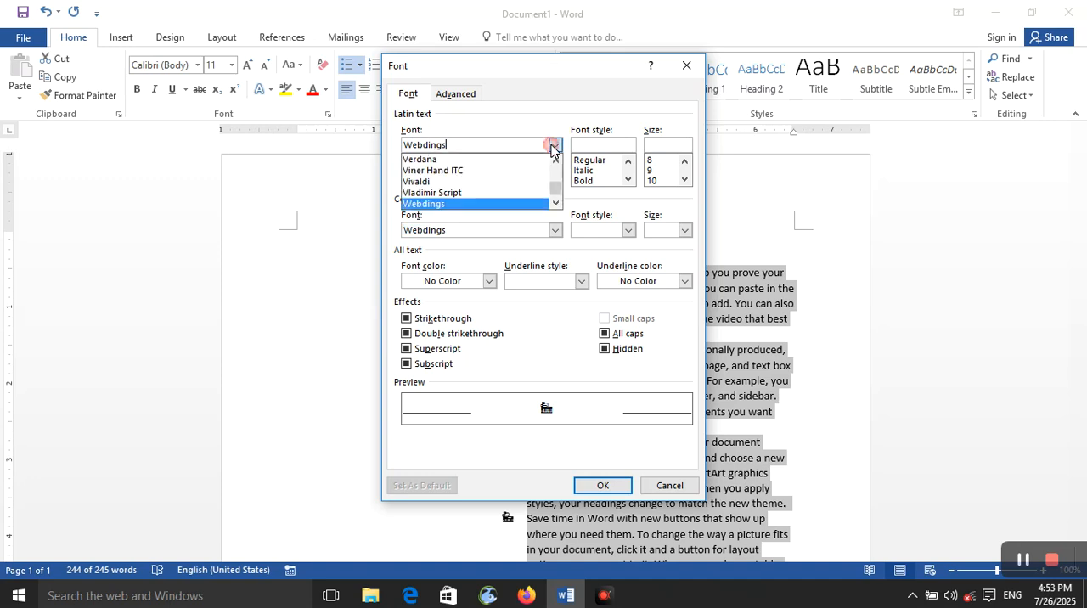
scroll(518, 200, "up", 12)
left_click(517, 200)
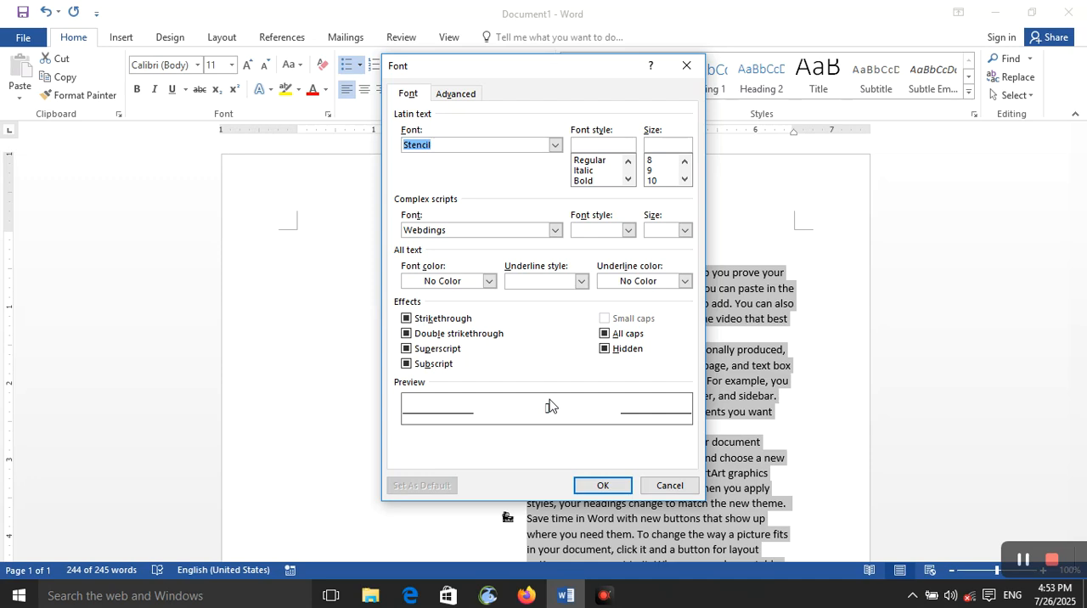
Set the bullet's Latin text to Regular font style and size 10.
left_click(624, 146)
left_click(614, 161)
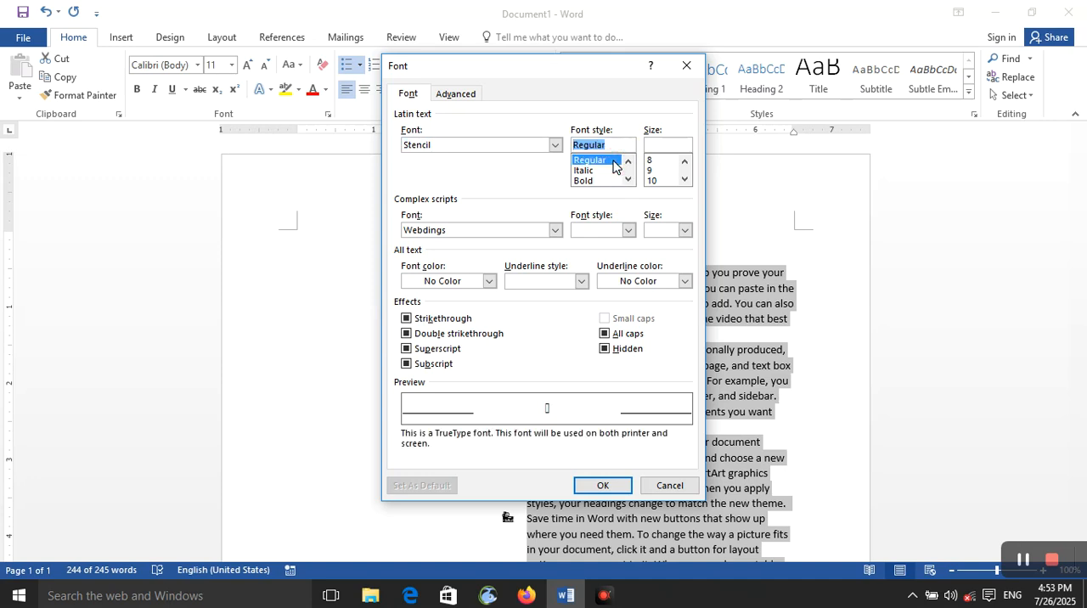
left_click(607, 171)
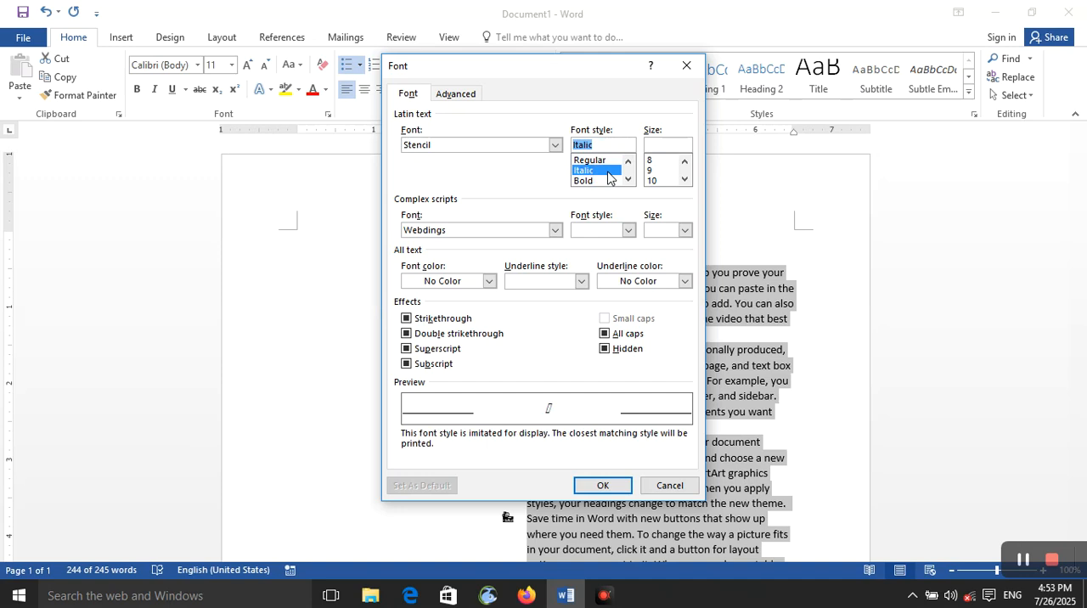
left_click(609, 181)
left_click(605, 160)
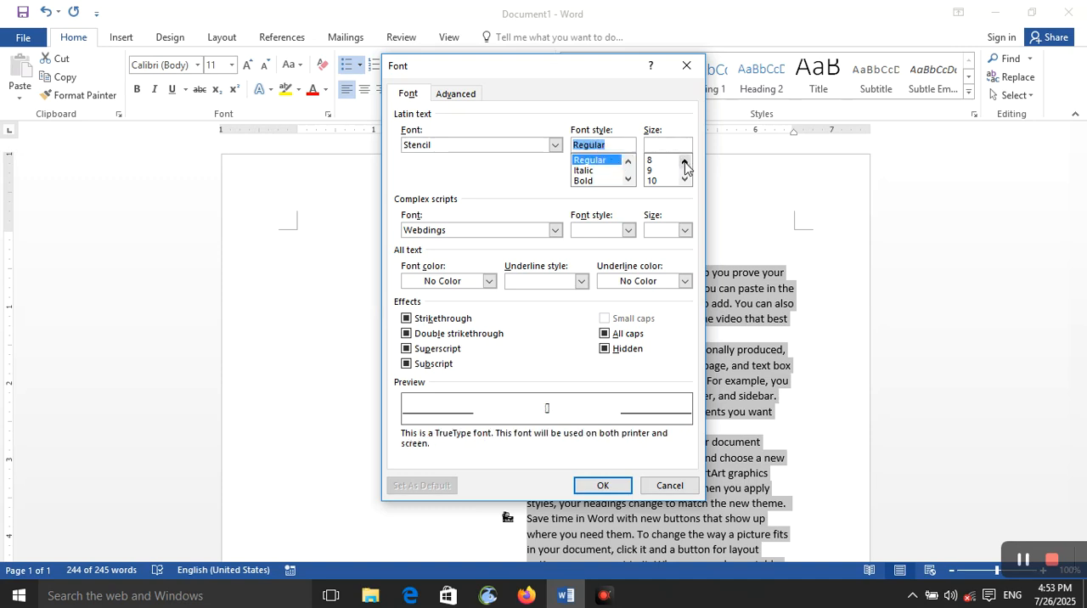
left_click(660, 172)
left_click(661, 180)
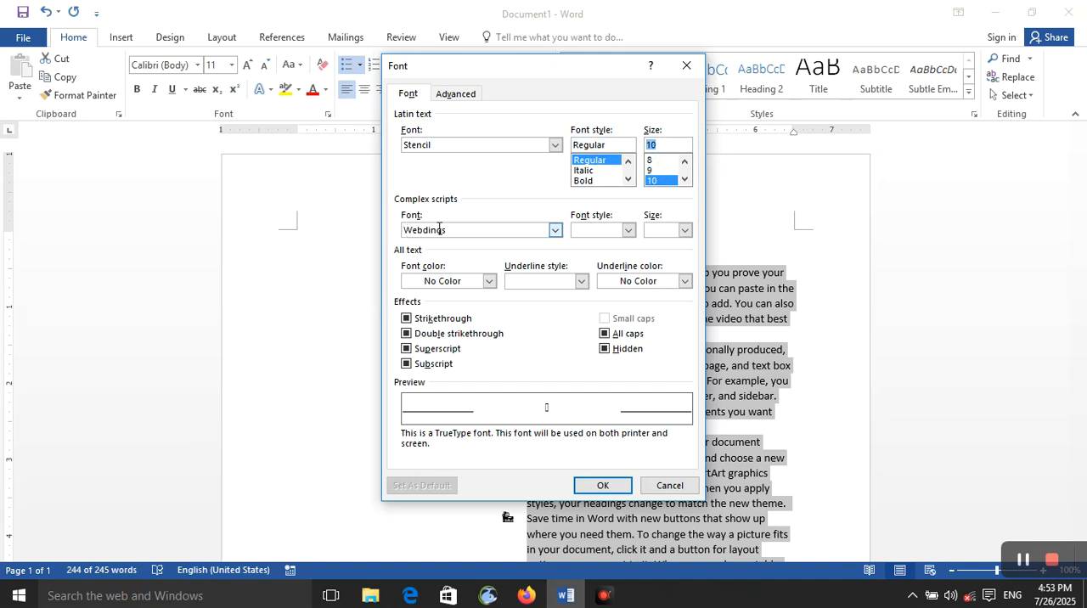
Set the bullet's complex scripts font to Arial with the Regular font style.
left_click(557, 231)
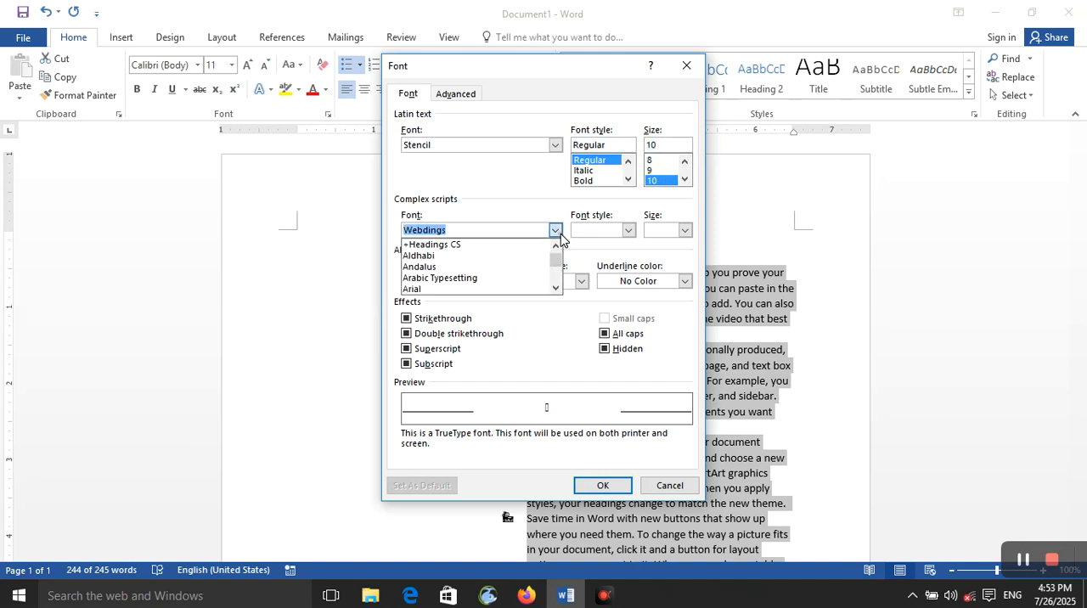
left_click(519, 289)
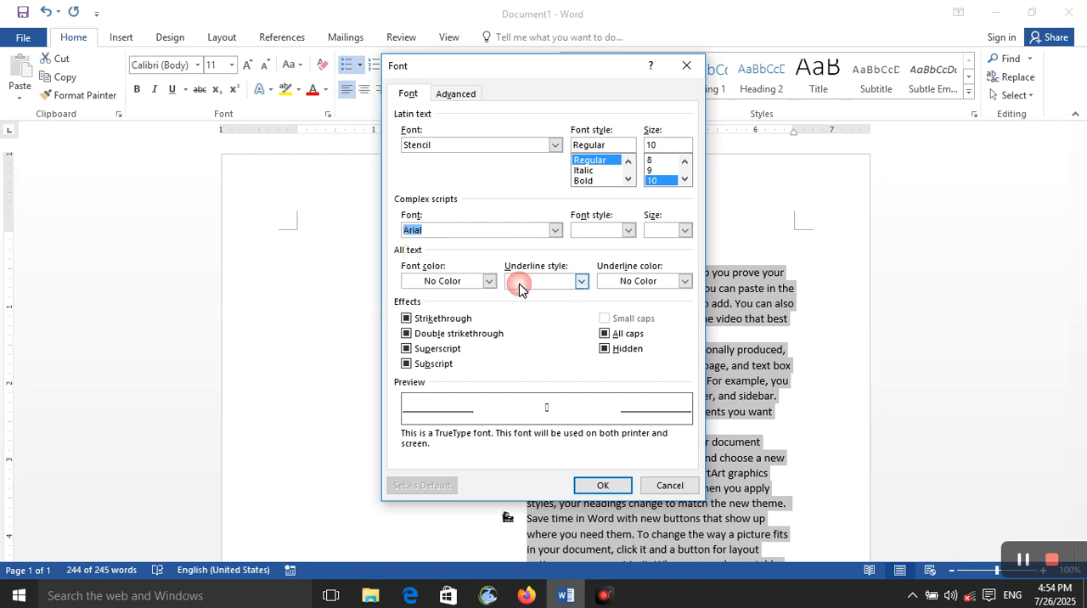
left_click(556, 233)
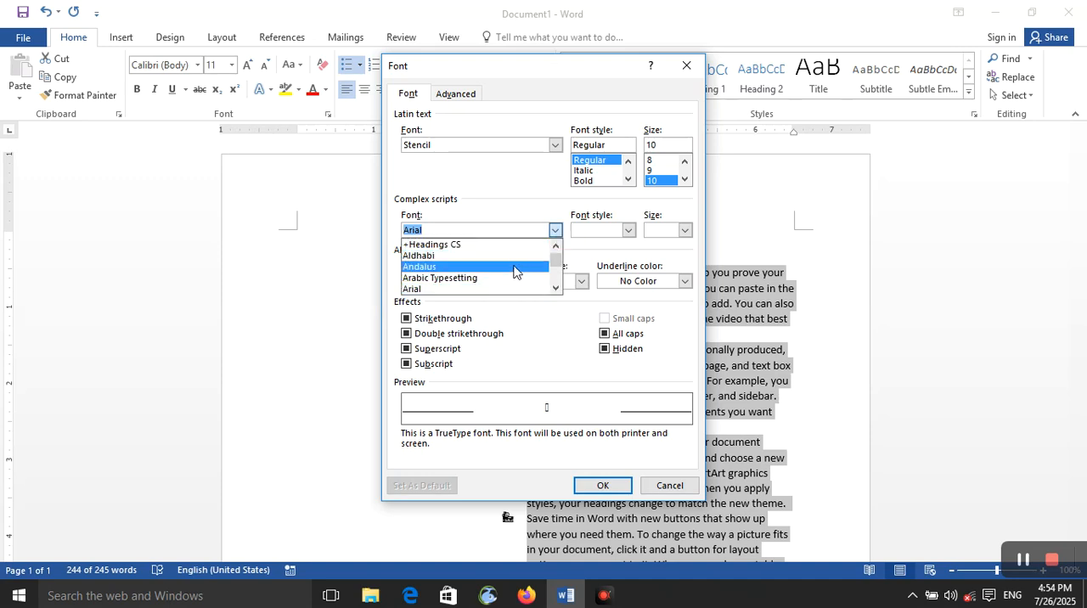
left_click(627, 230)
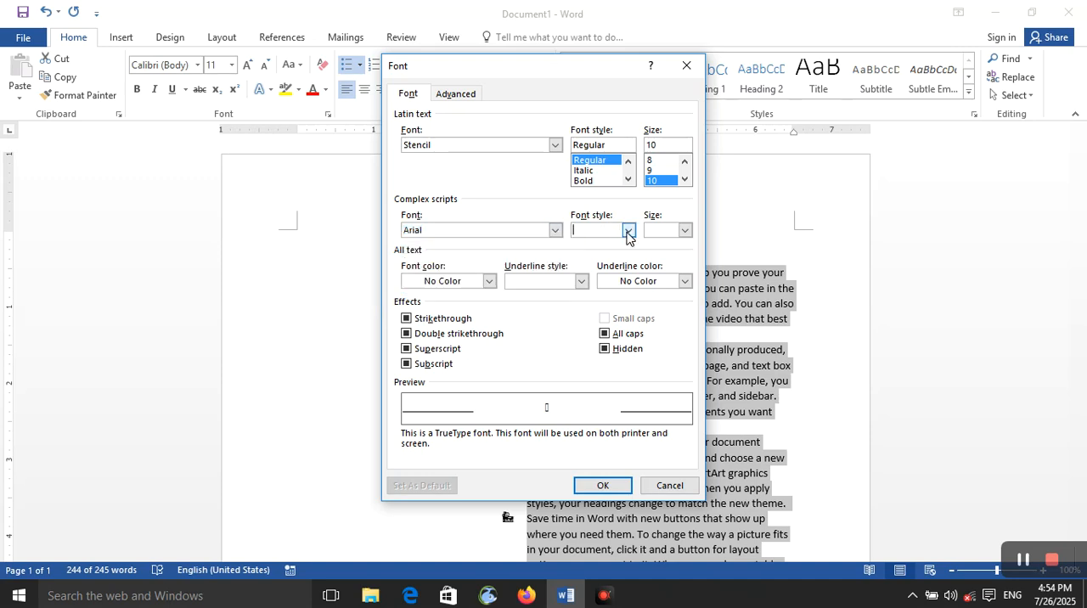
left_click(628, 231)
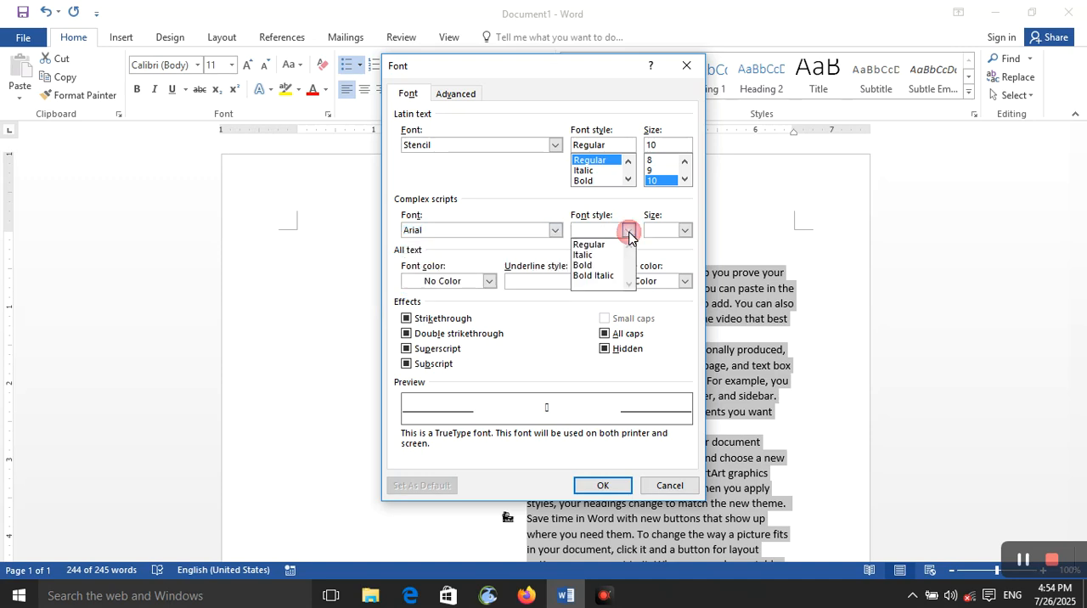
left_click(601, 265)
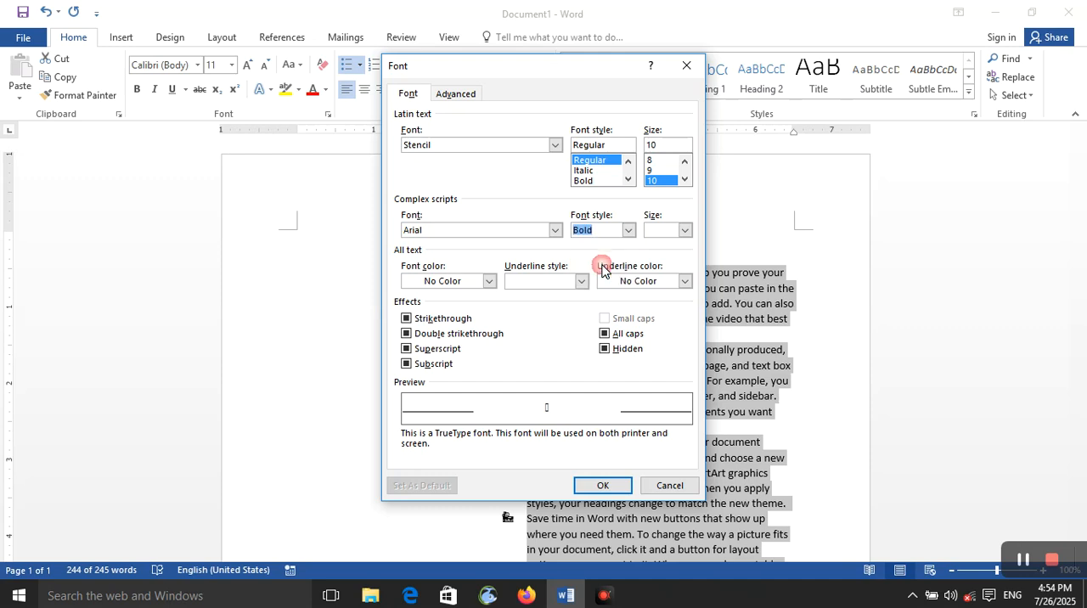
left_click(628, 232)
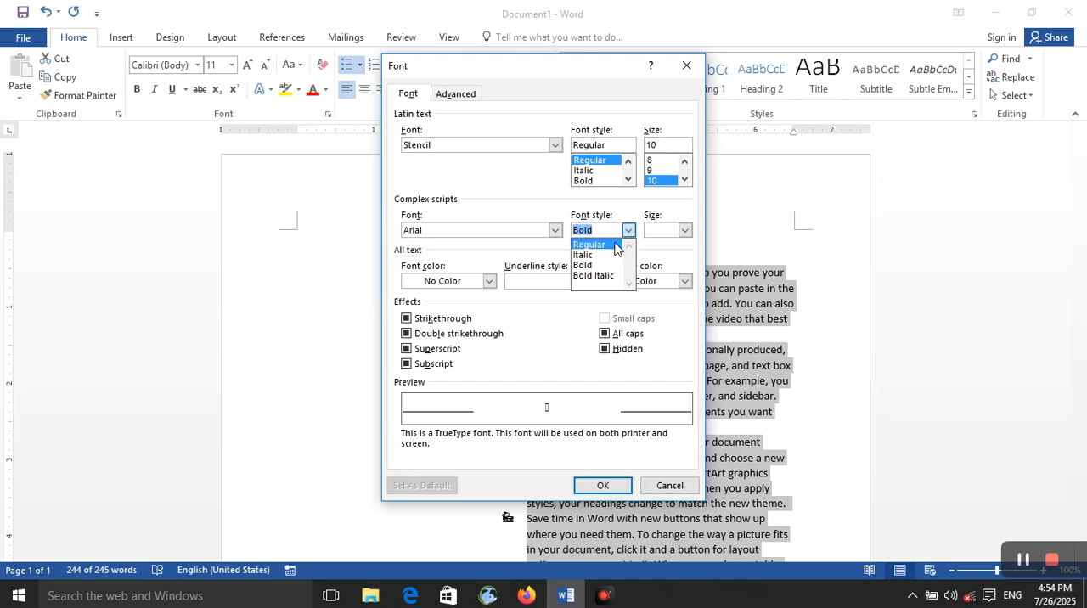
left_click(627, 244)
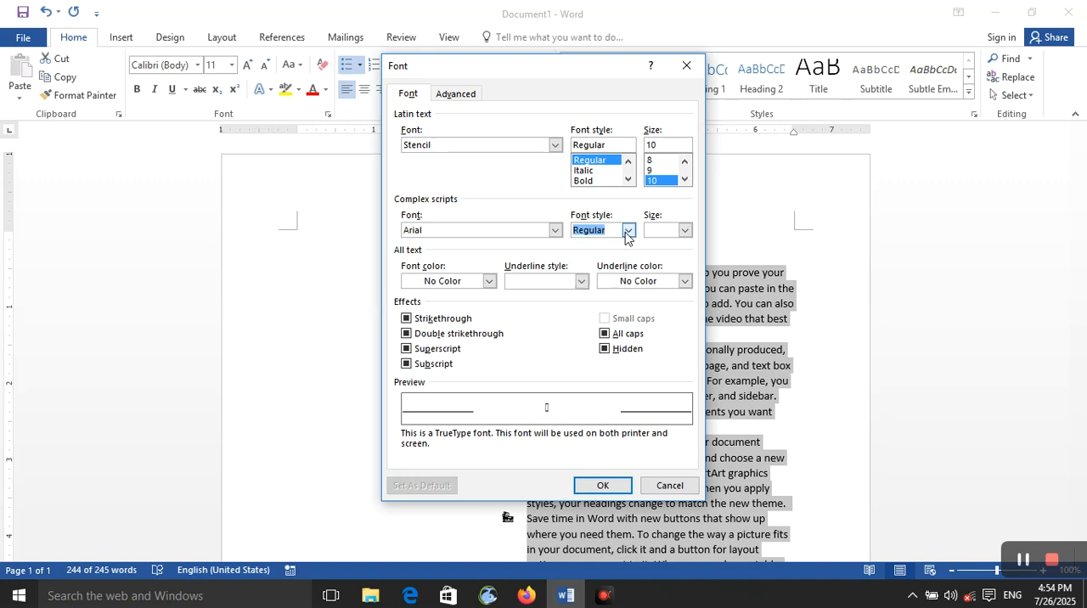
left_click(685, 230)
scroll(667, 269, "down", 4)
scroll(666, 272, "up", 4)
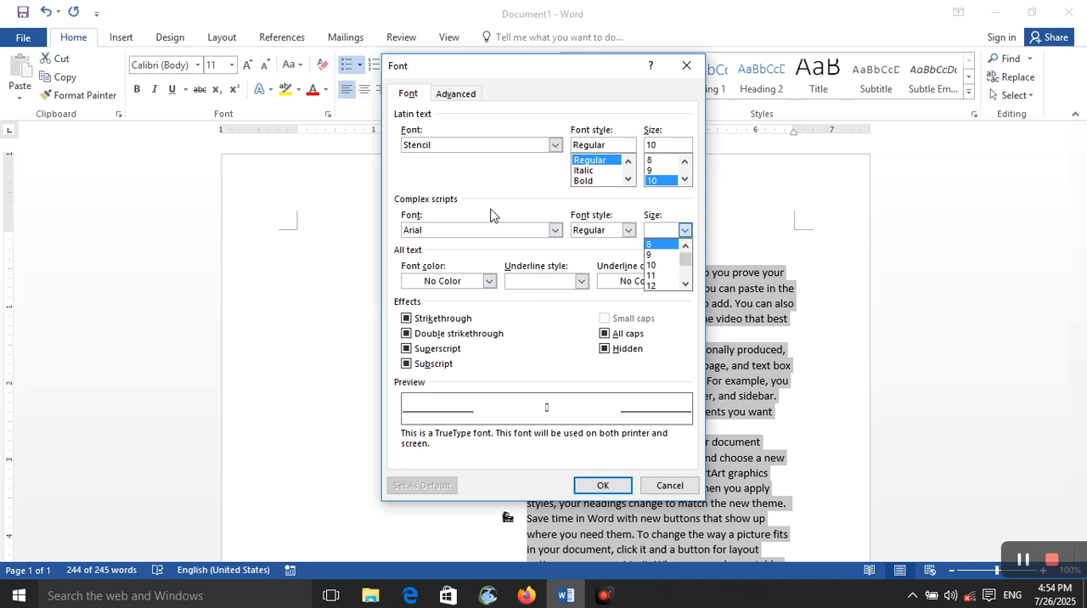
left_click(679, 76)
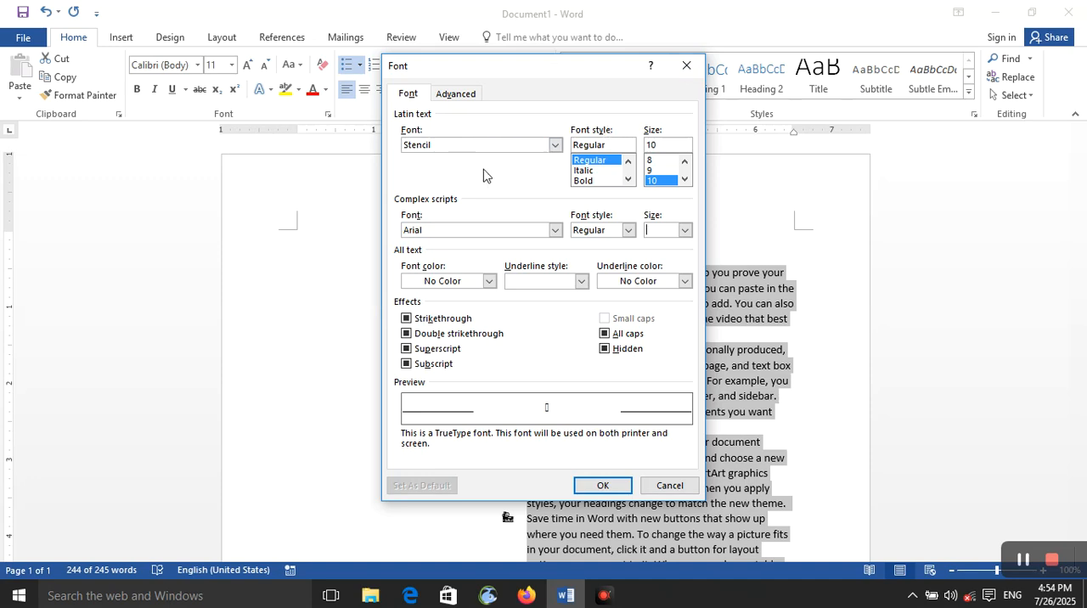
left_click(538, 146)
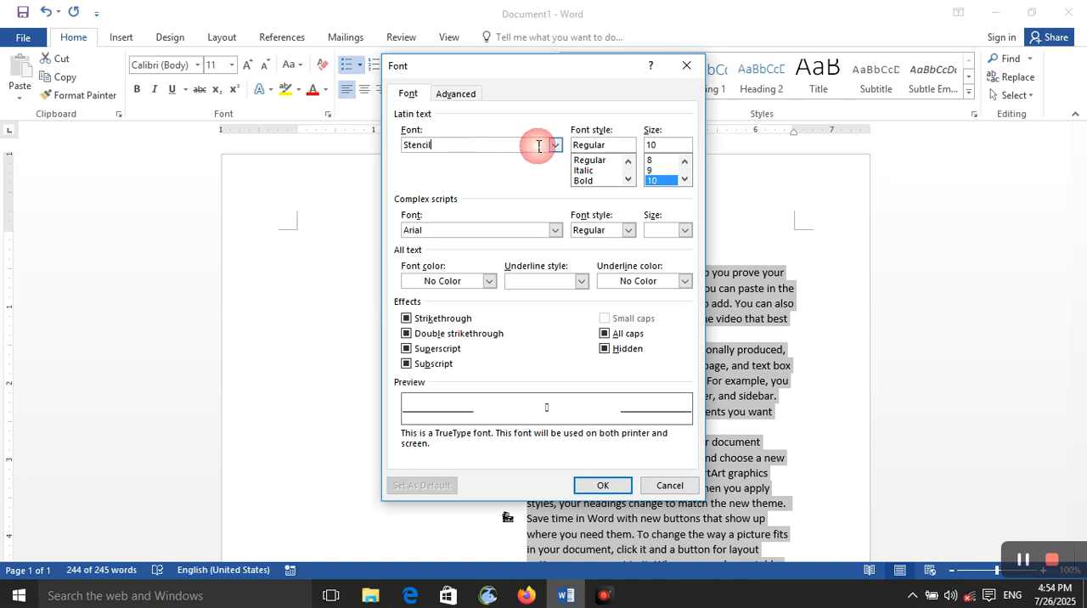
Set the bullet's font color to green, try a thick underline style and change the underline style to none.
left_click(489, 282)
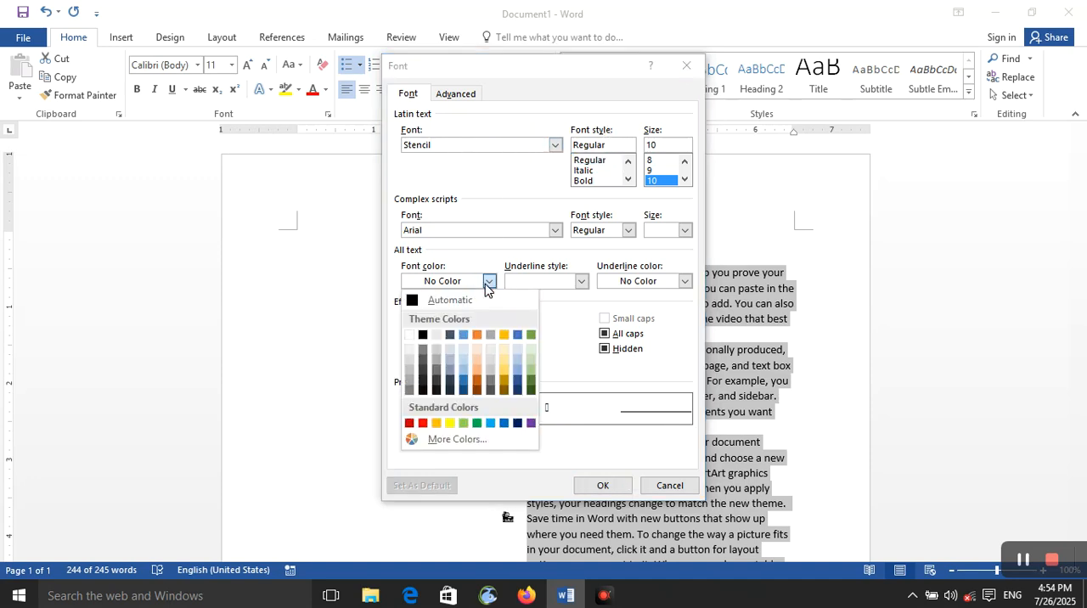
left_click(475, 423)
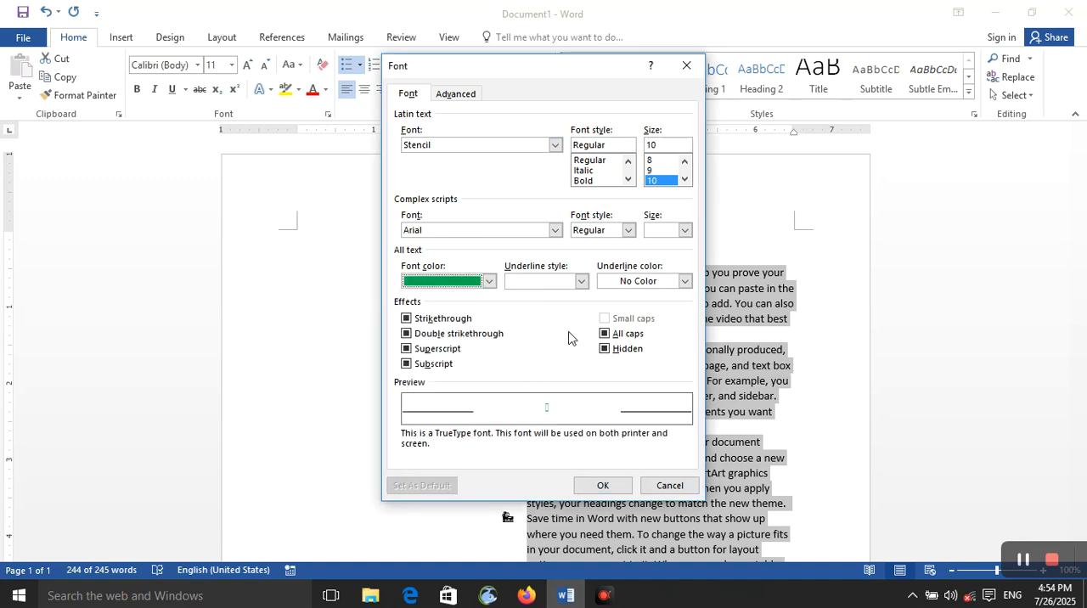
left_click(580, 281)
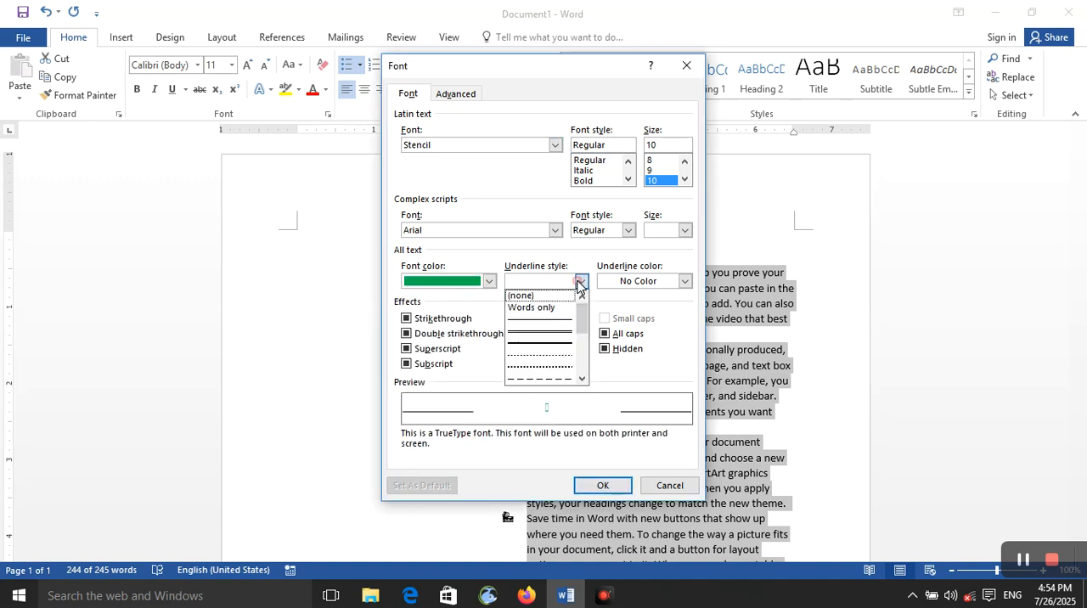
left_click(557, 349)
left_click(580, 281)
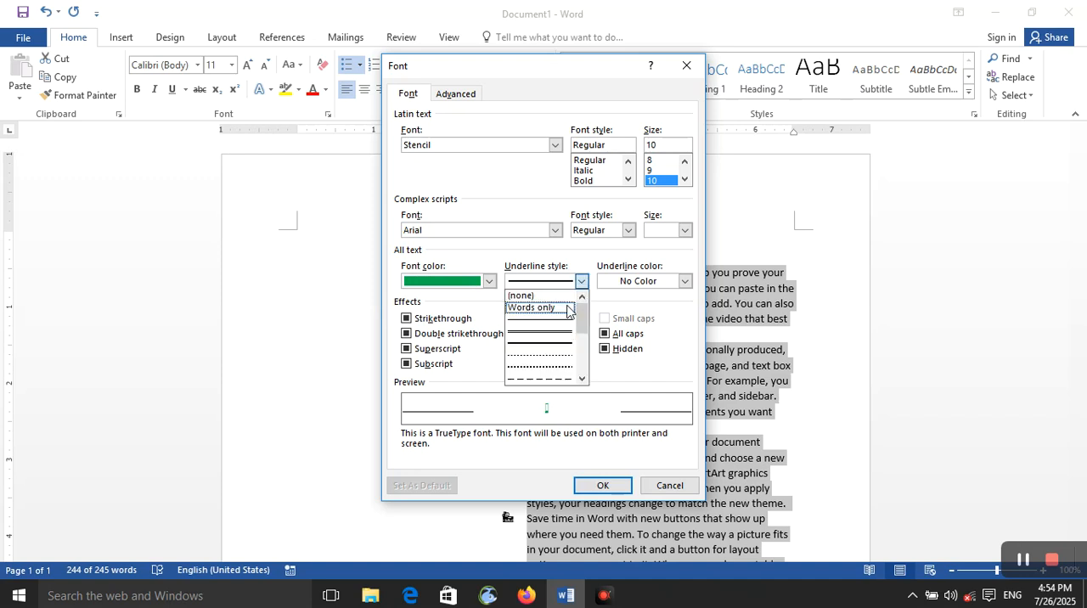
left_click(571, 297)
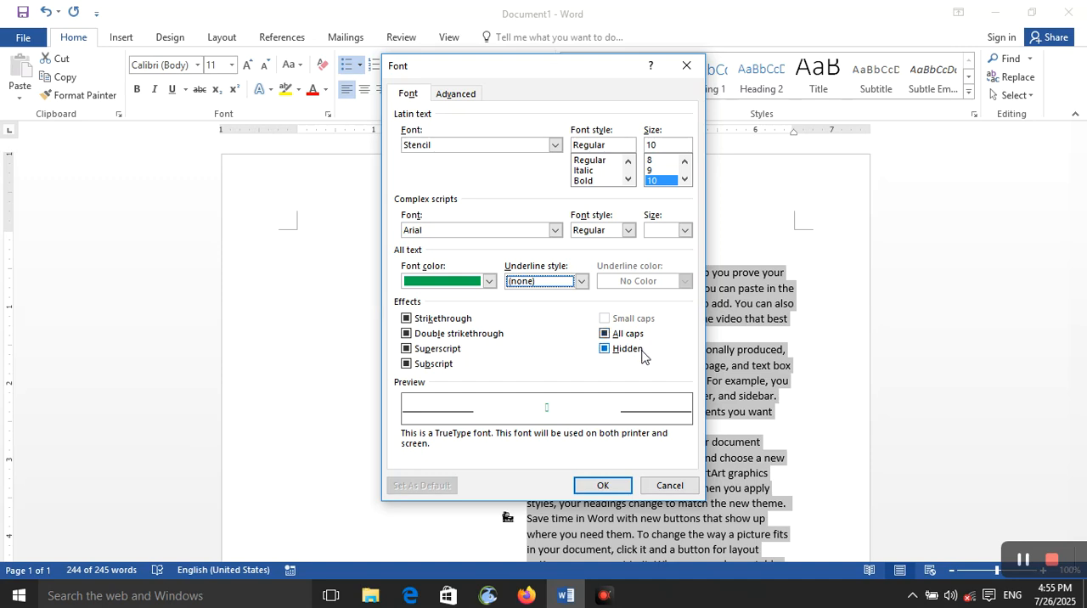
Examine the bullet font's advanced character spacing and scale options, and close the font settings without applying them.
left_click(469, 97)
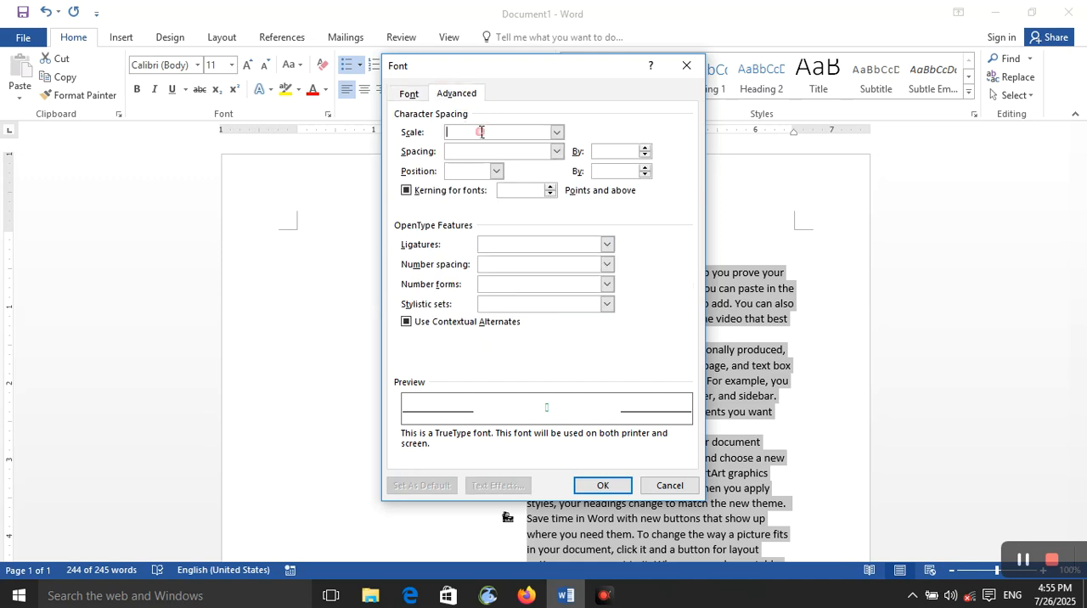
left_click(556, 133)
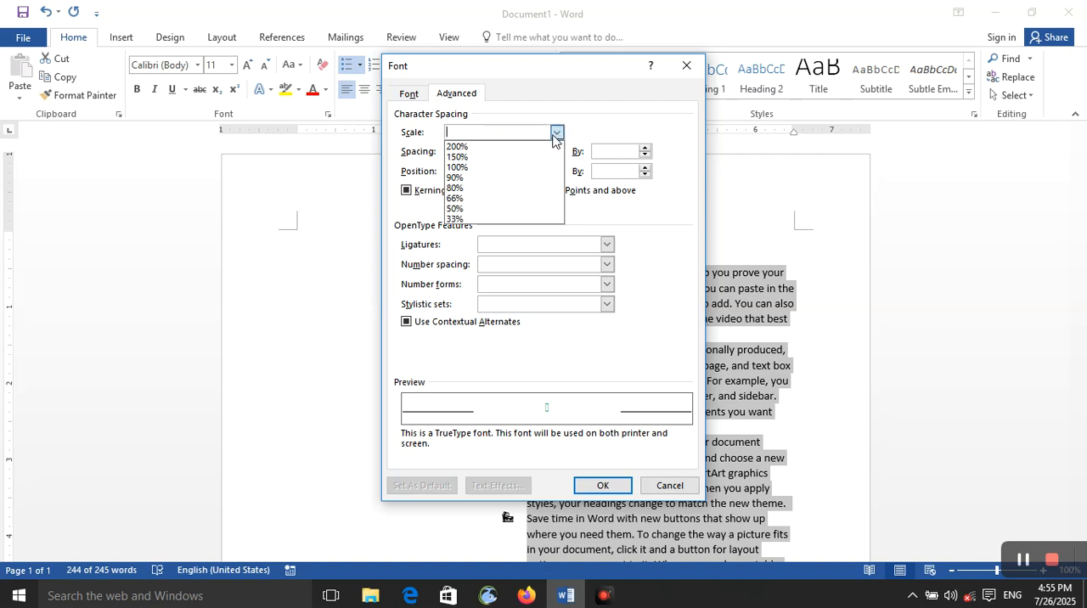
left_click(431, 153)
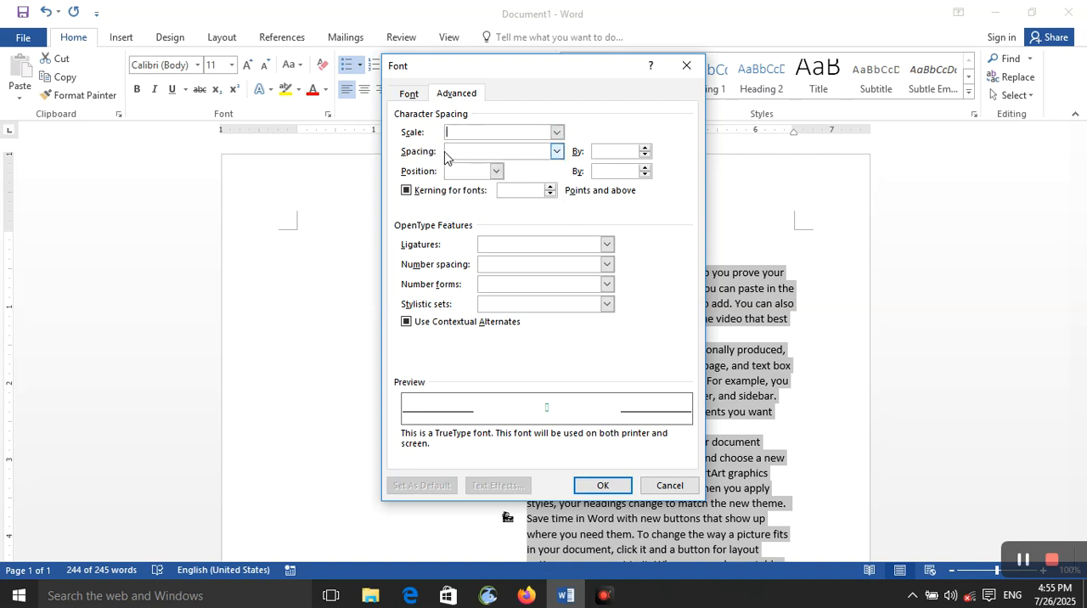
left_click(690, 67)
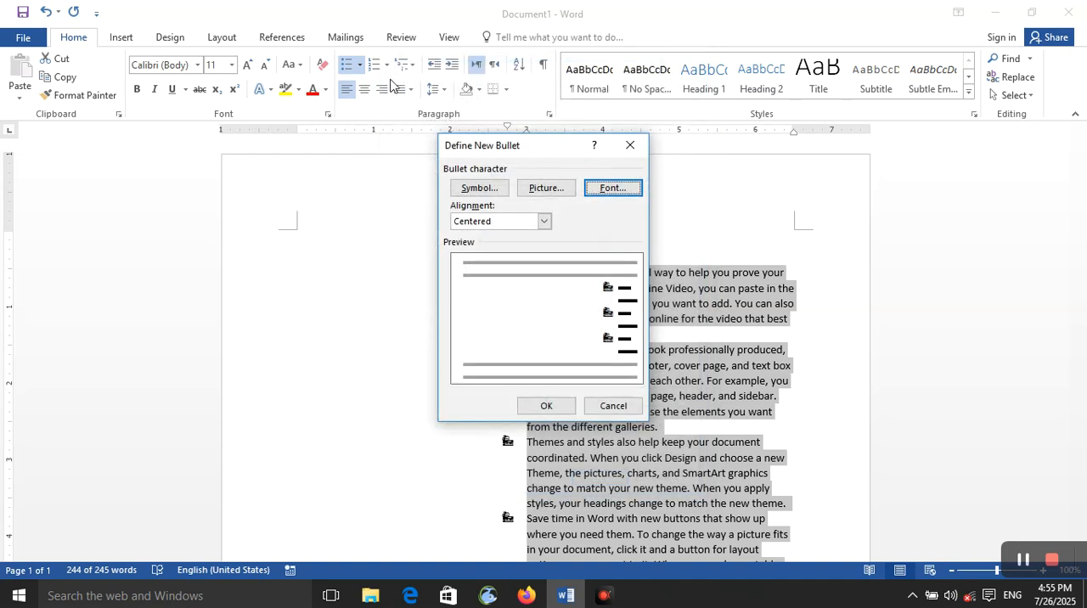
Review the bullet's font and advanced settings again without changes, and accept the new bullet definition.
left_click(611, 187)
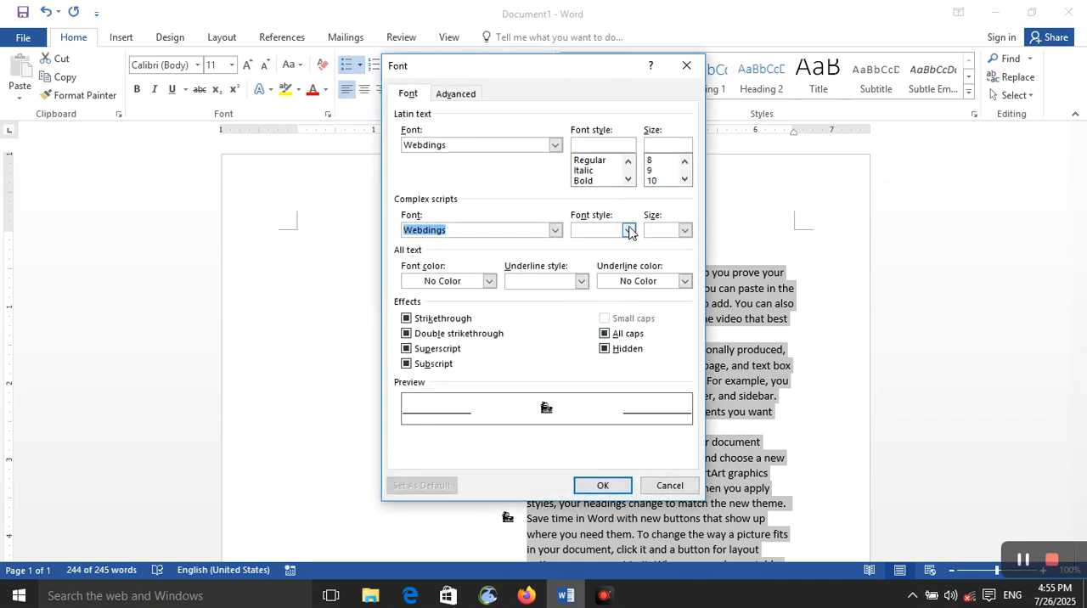
left_click(454, 94)
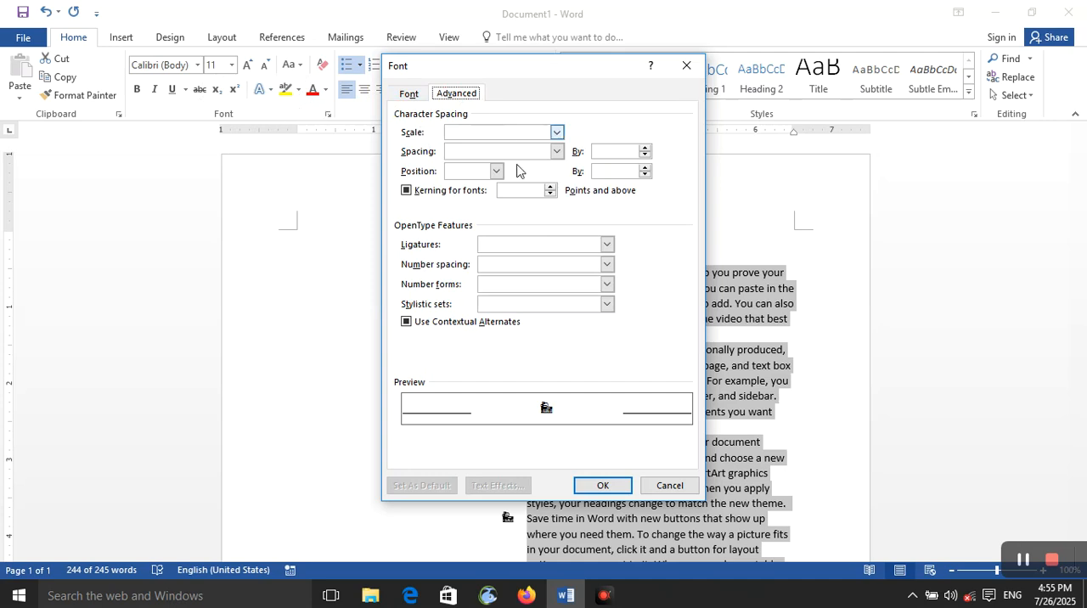
left_click(681, 69)
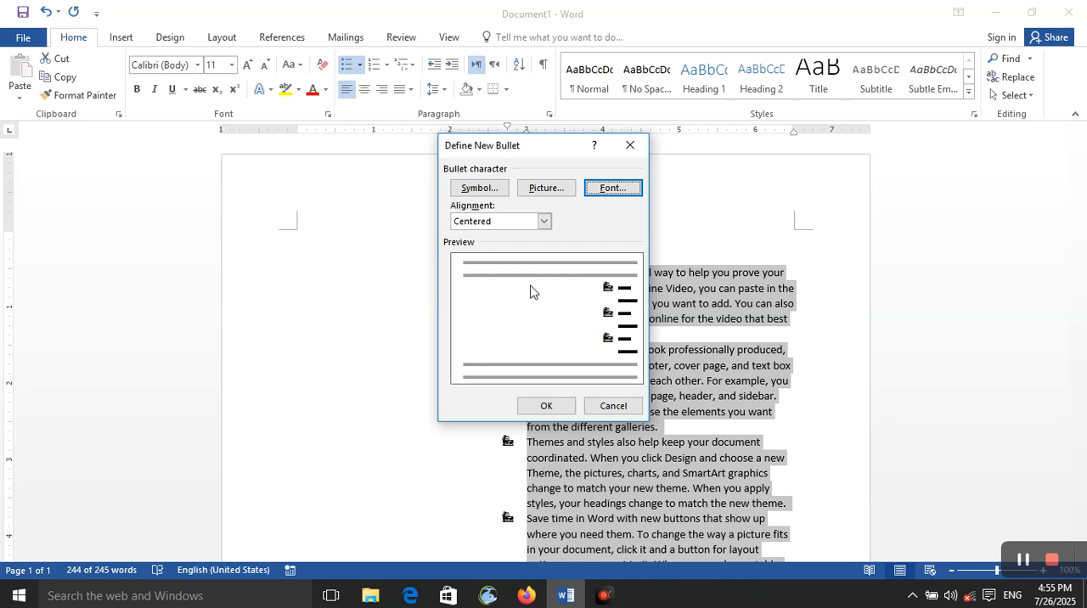
left_click(553, 405)
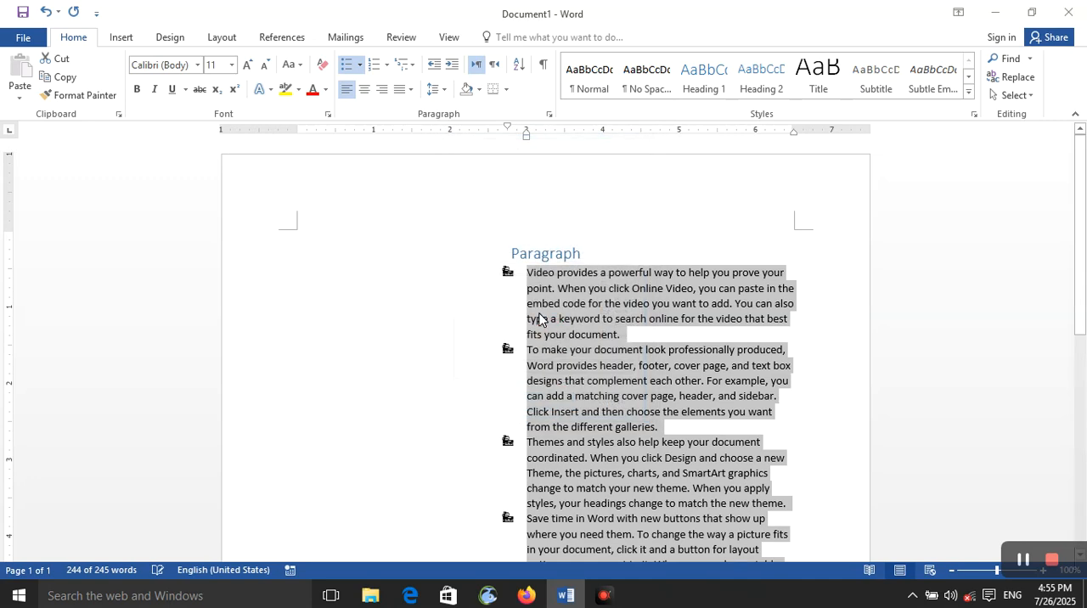
Try default numbering on the selected bulleted paragraphs, view the available number formats and remove the numbering.
left_click(374, 67)
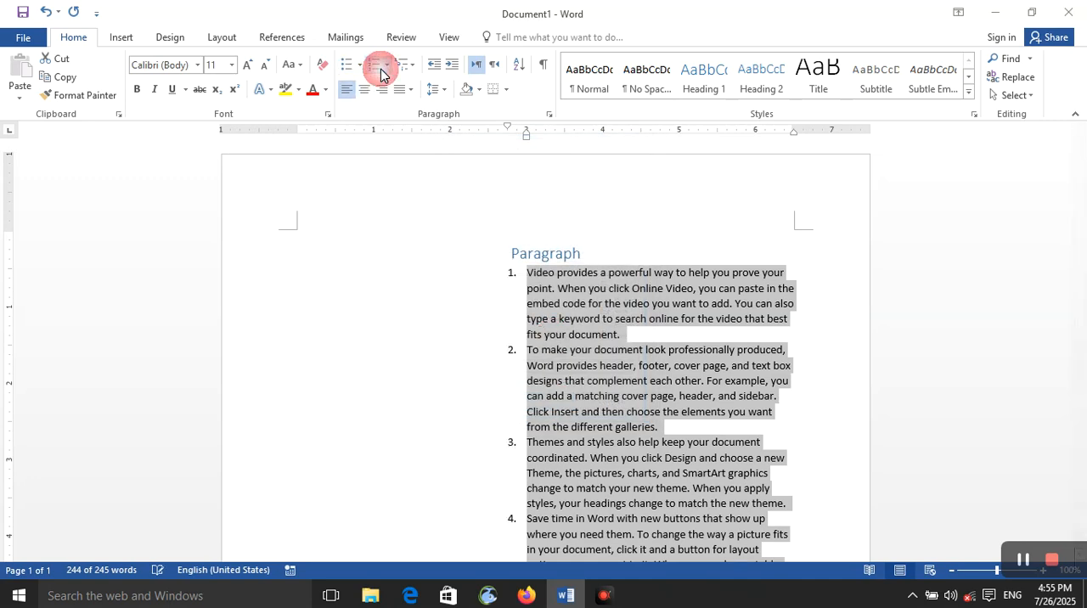
left_click(383, 72)
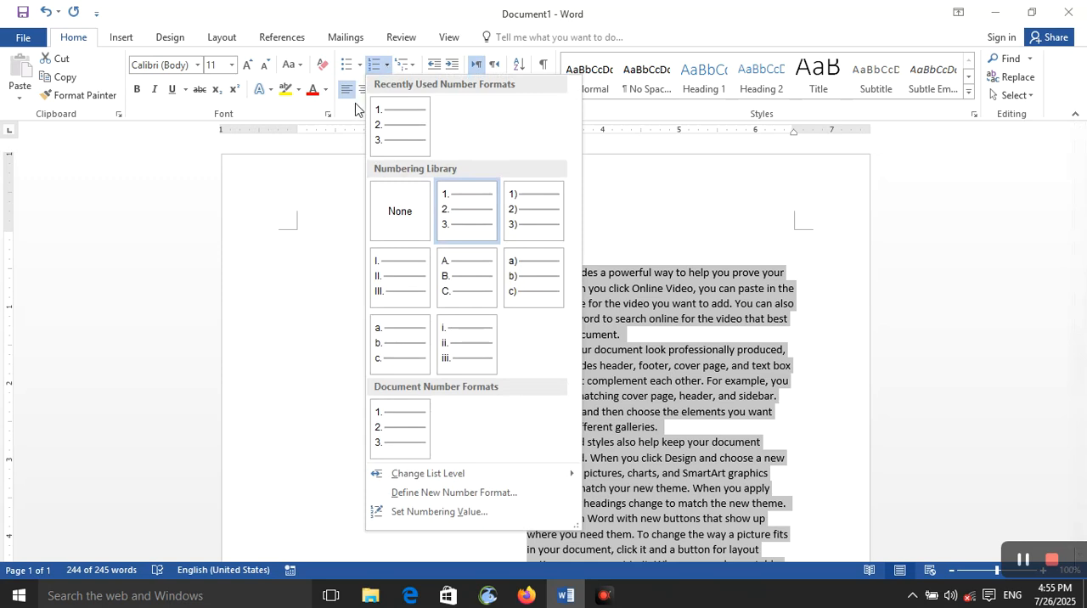
left_click(332, 145)
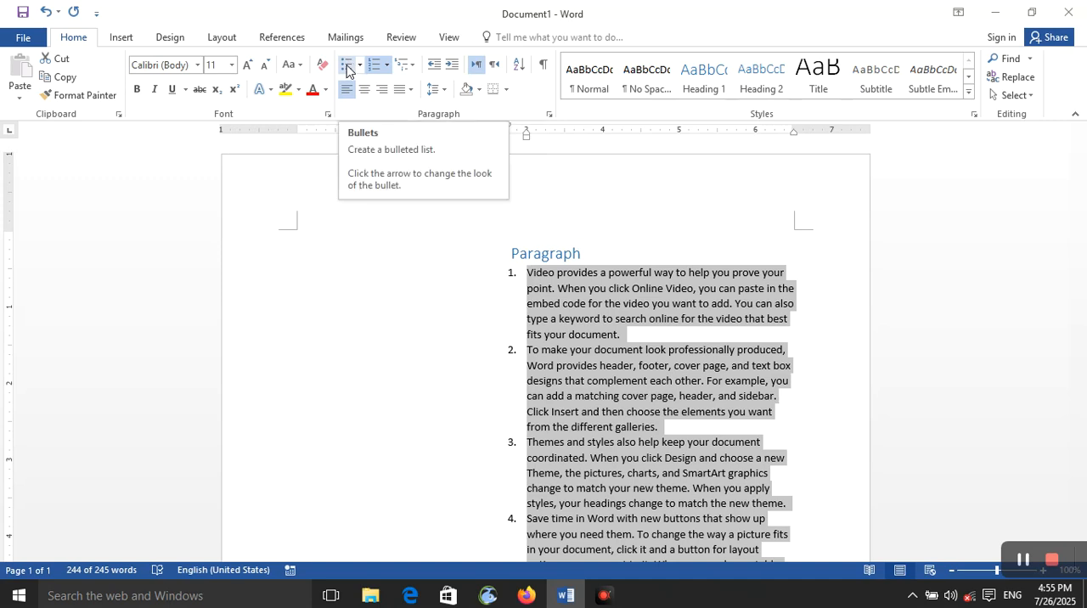
left_click(376, 67)
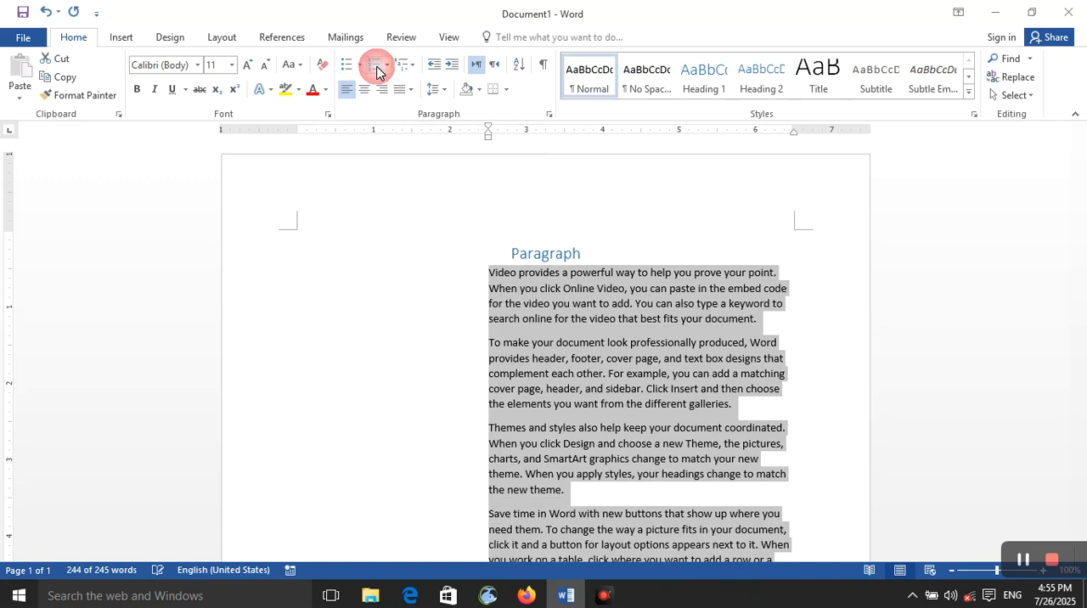
Number the selected paragraphs in the 1. 2. 3. format and switch them to the I. II. III. format.
left_click(386, 66)
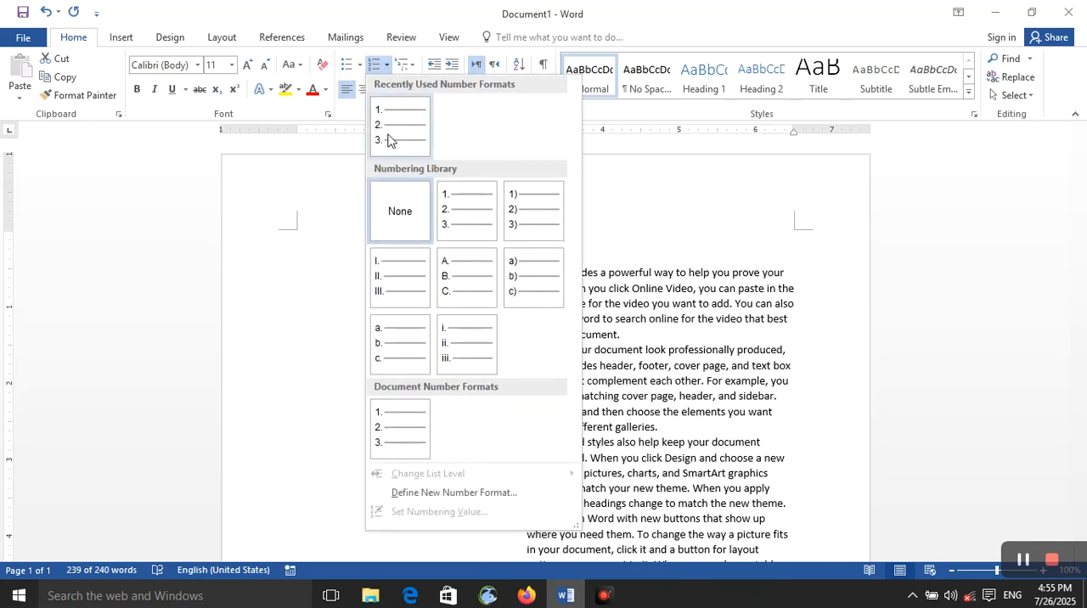
left_click(389, 138)
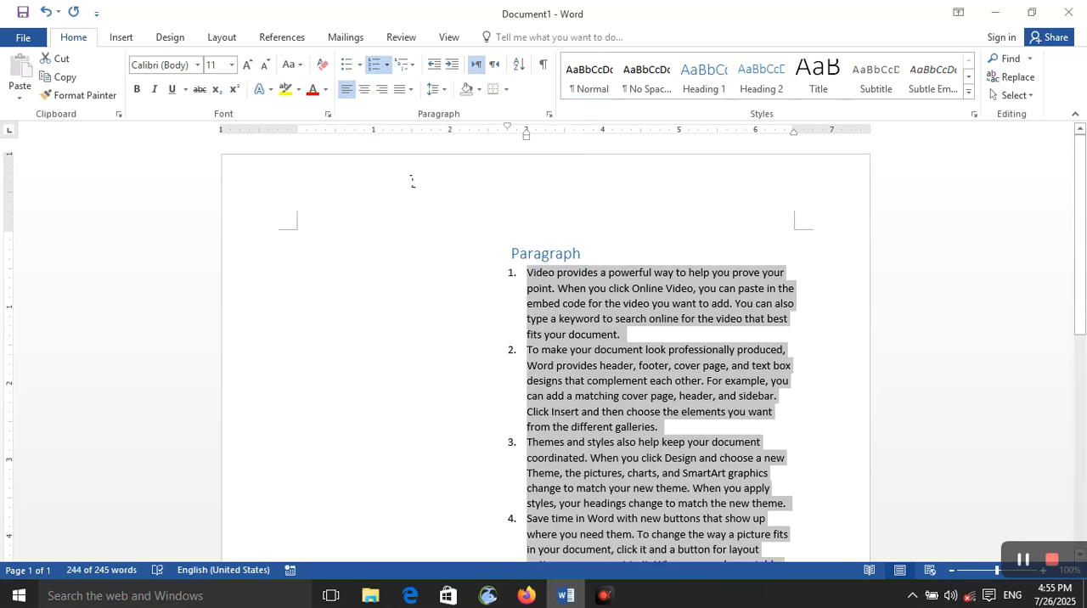
left_click(387, 66)
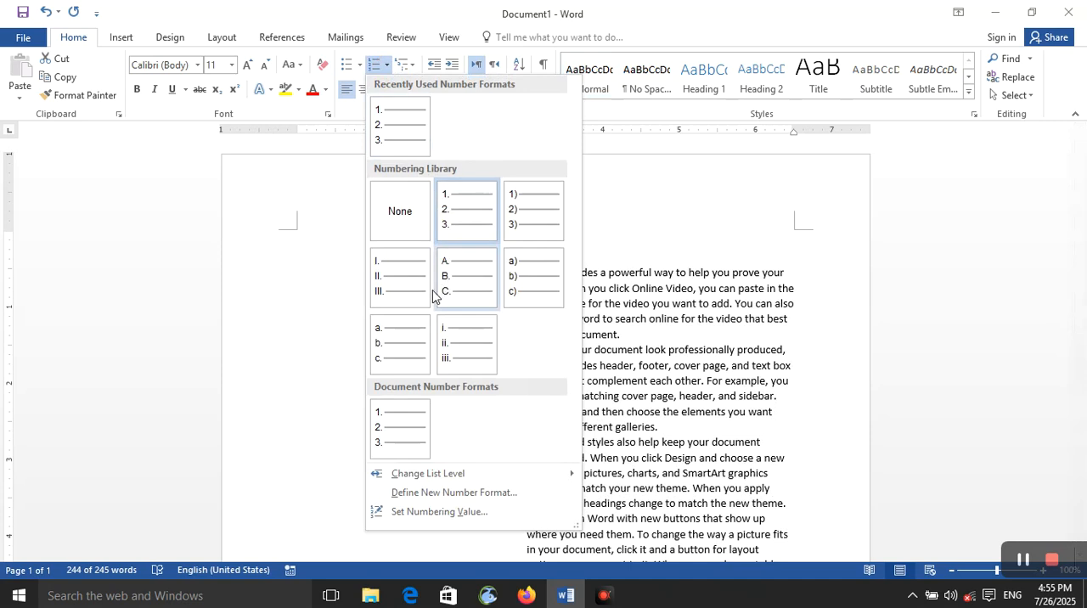
left_click(413, 304)
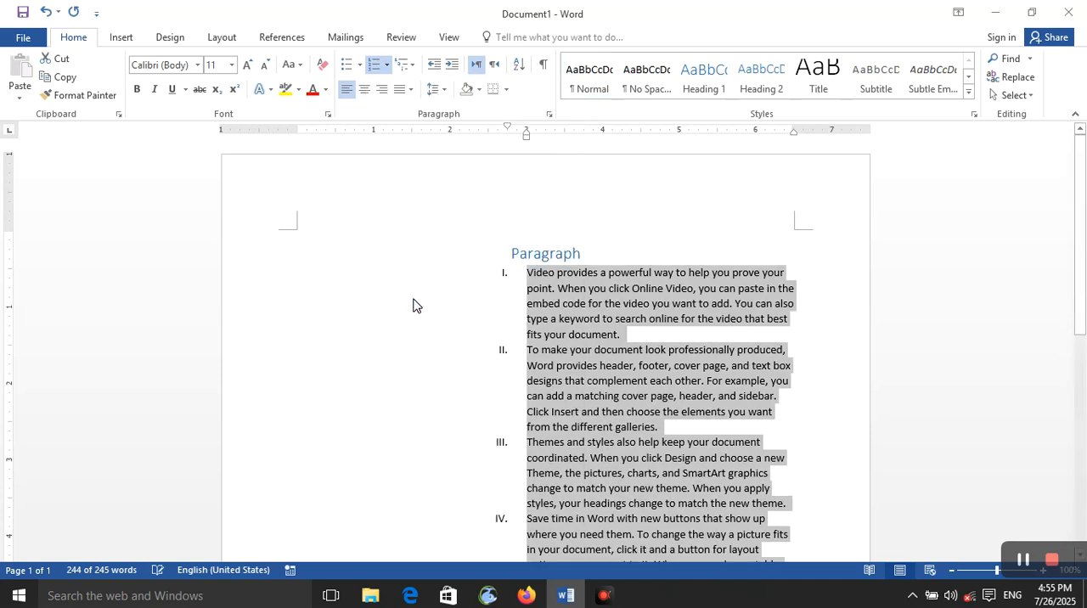
View the list levels available for the Roman-numbered paragraphs.
left_click(386, 66)
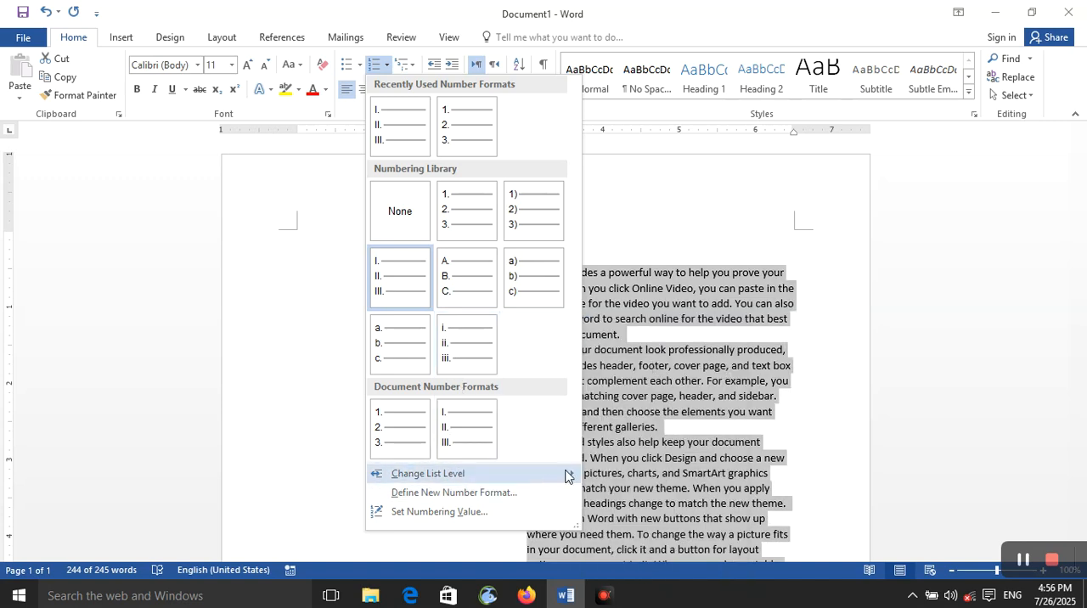
mouse_move(565, 473)
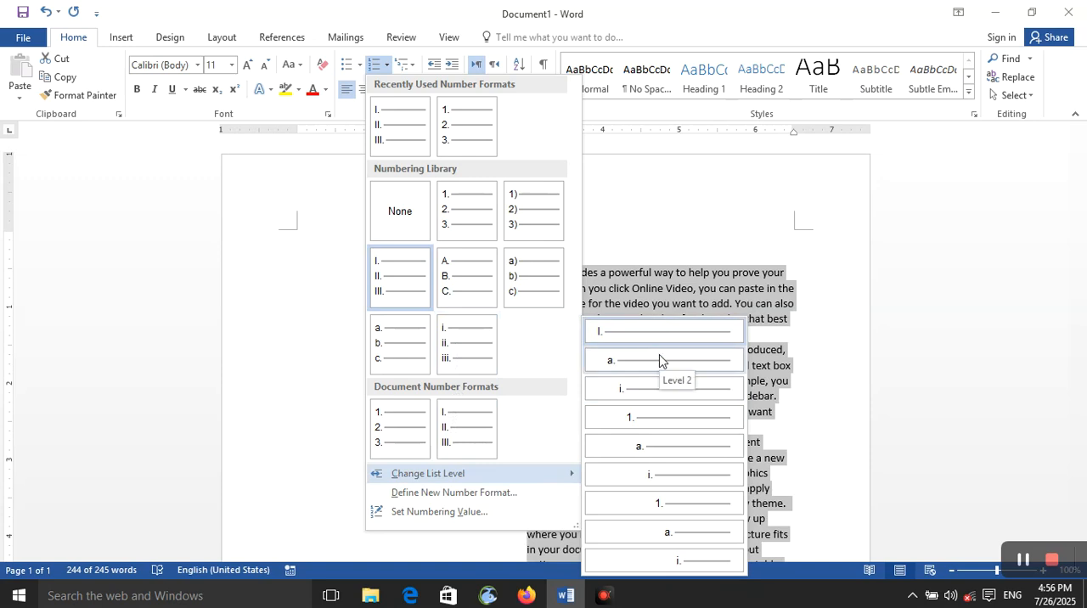
left_click(755, 339)
Create a 1. 2. 3. numbered list in the empty paragraph below the text with the items A, B and B, and end the numbering.
scroll(752, 341, "down", 9)
left_click(681, 347)
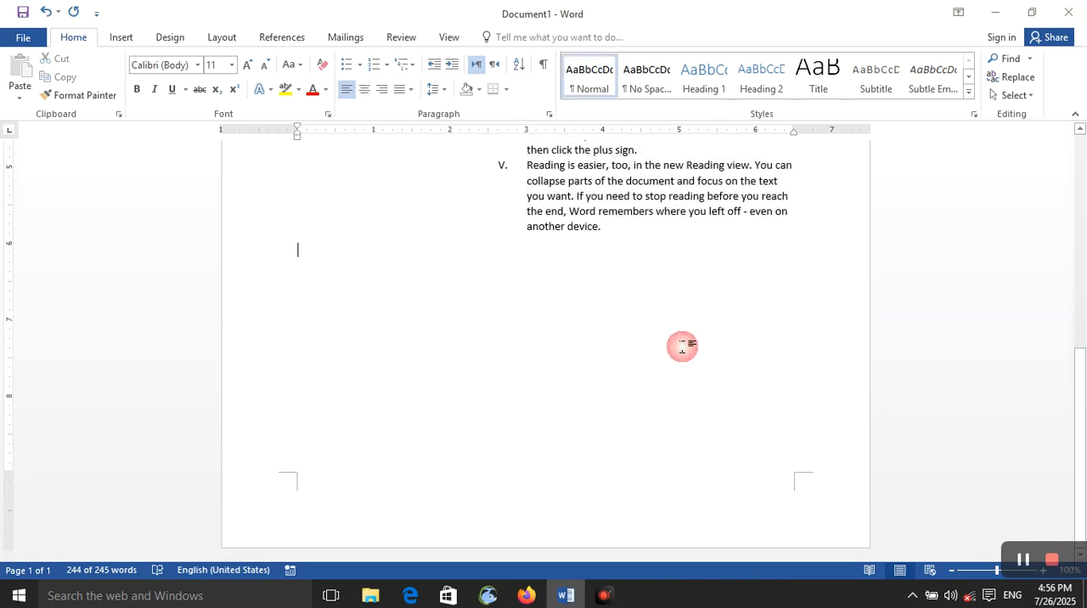
left_click(386, 68)
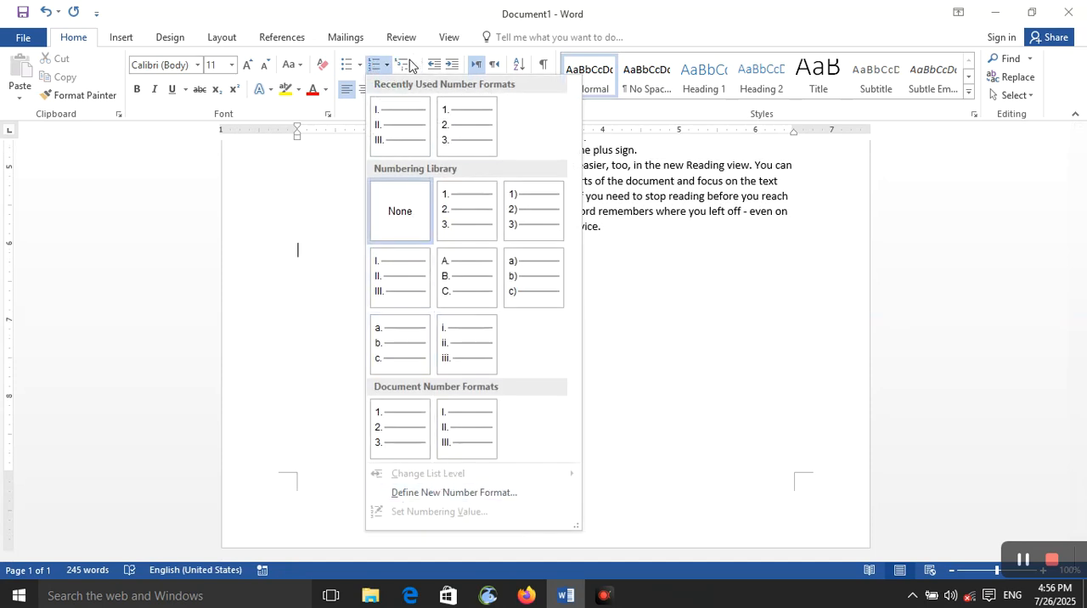
left_click(456, 217)
type("a")
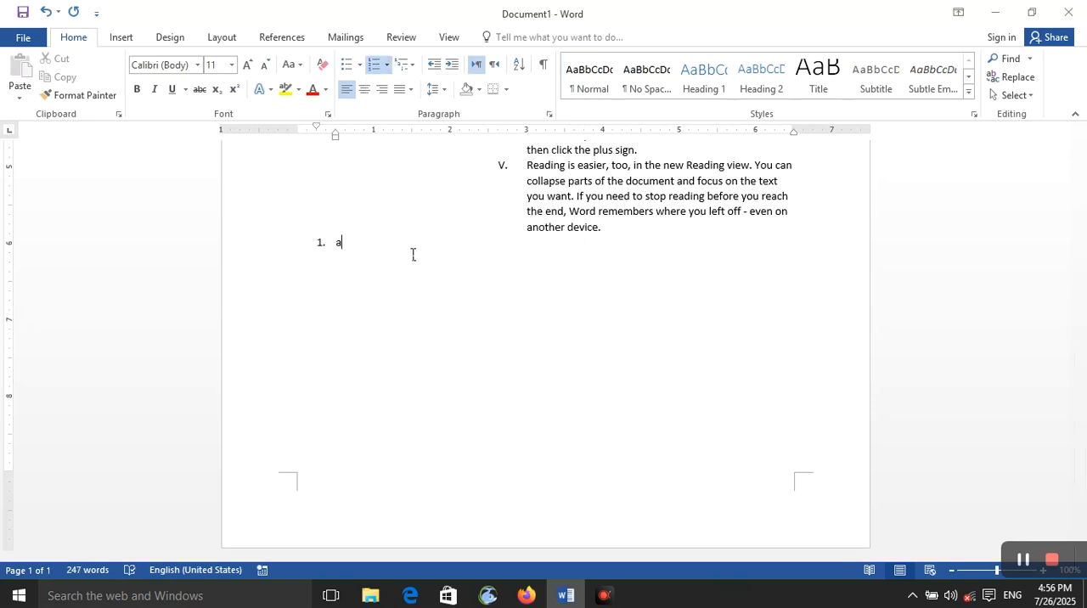
key("Return")
type("b")
key("Return")
left_click(373, 65)
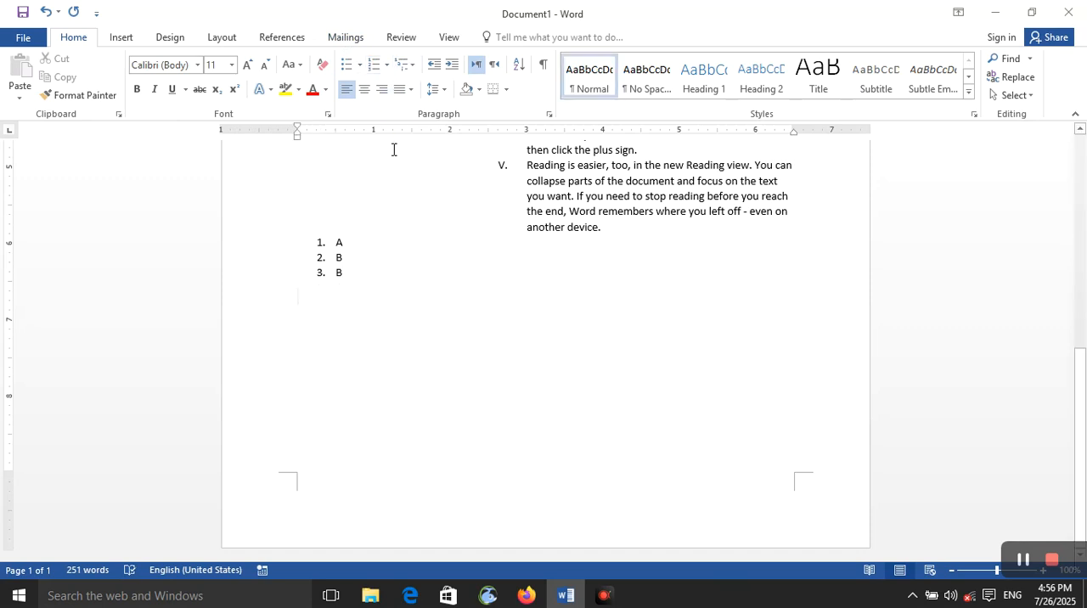
Return to the third item of the A, B, B list and change it to list level 3.
key("BackSpace")
left_click(386, 64)
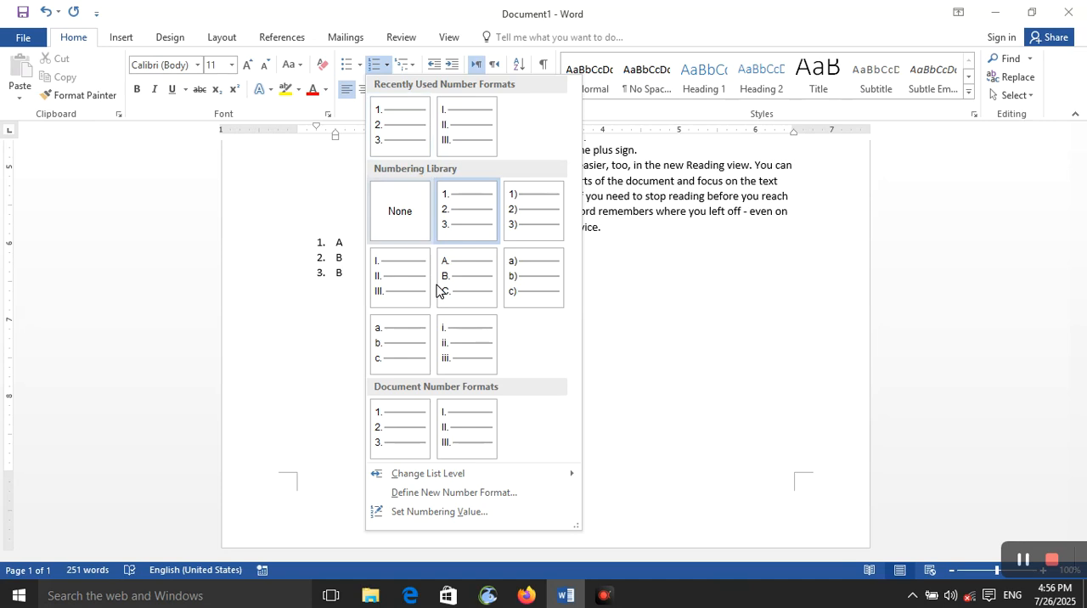
mouse_move(461, 477)
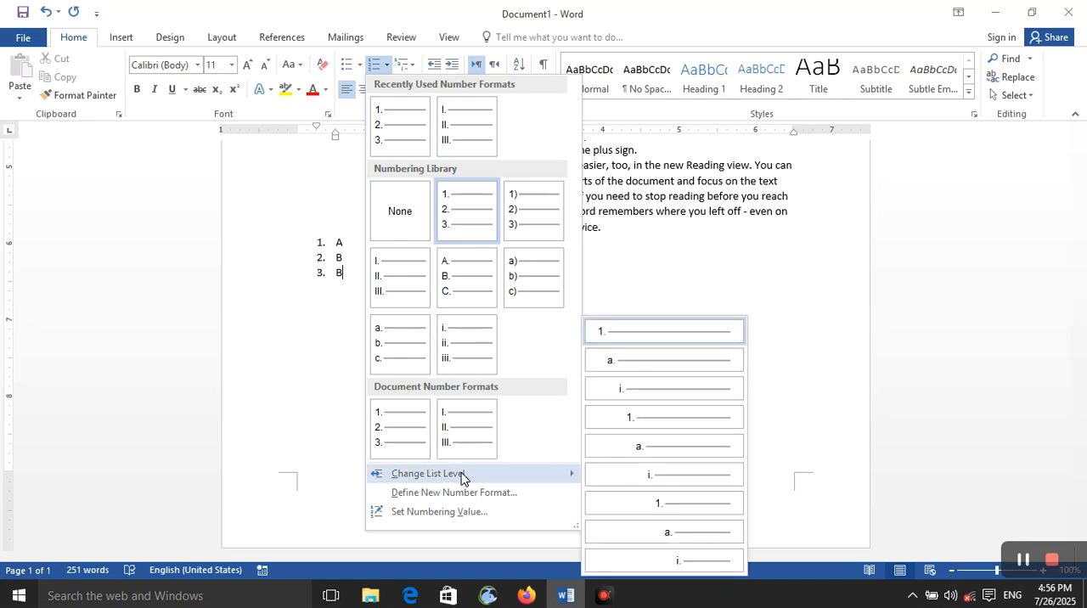
left_click(642, 390)
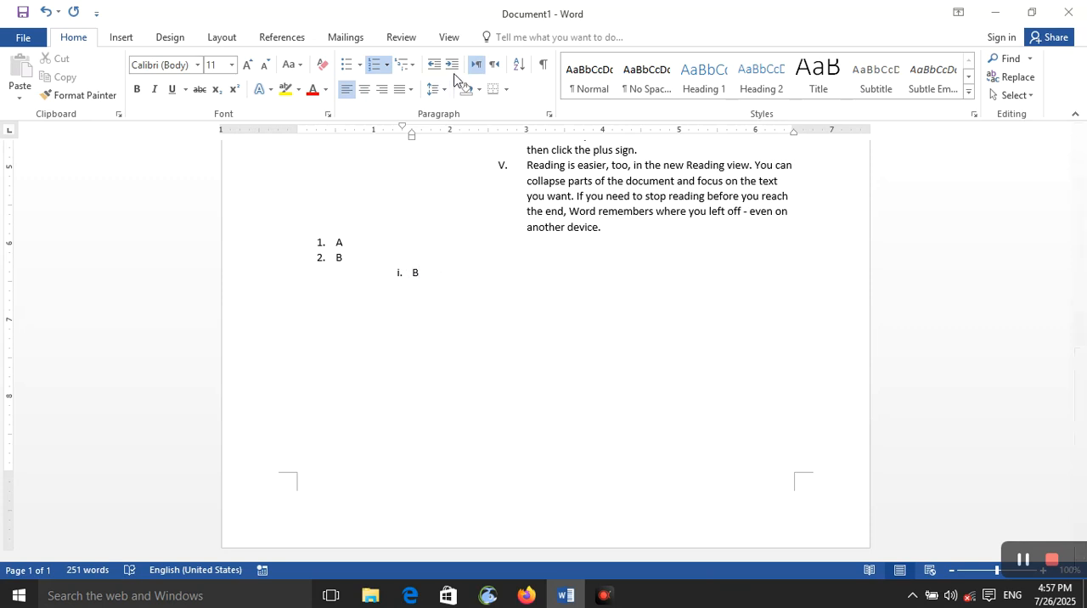
Look through the available bullet, numbering and multilevel list formats without applying any.
left_click(359, 65)
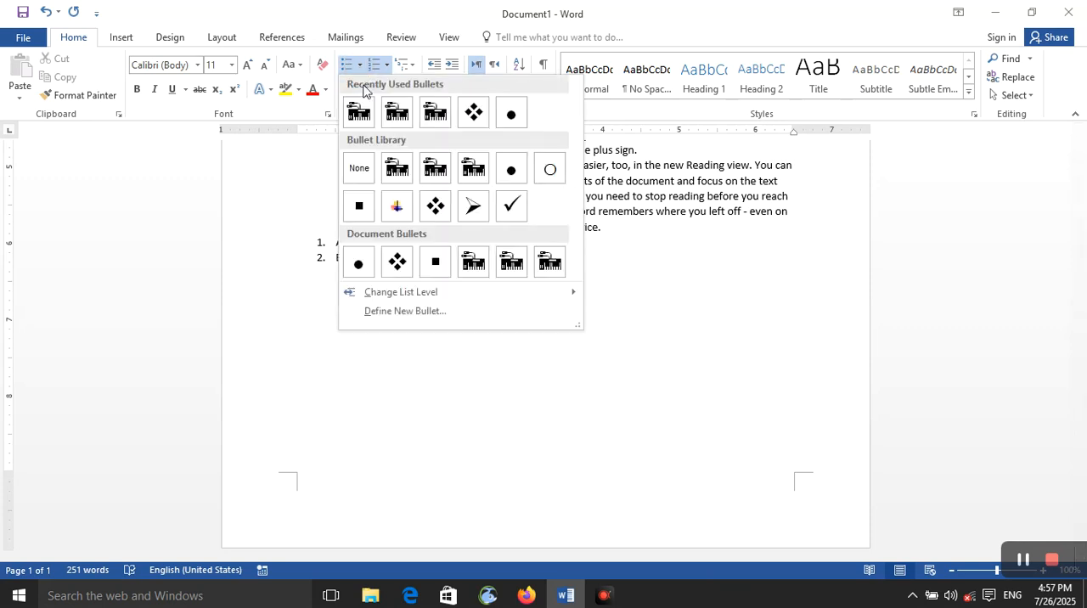
left_click(440, 340)
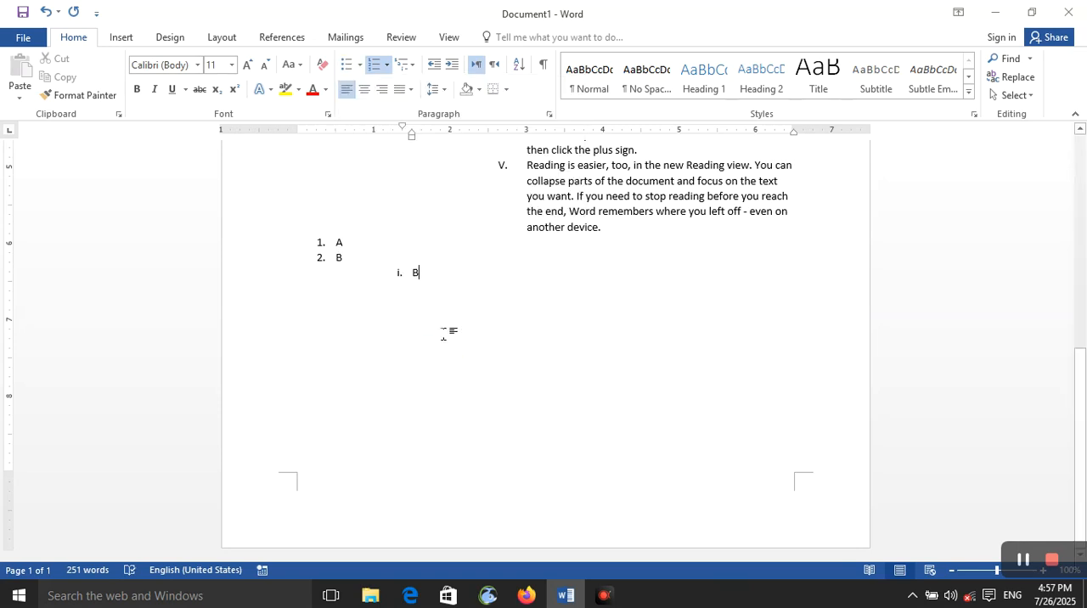
left_click(413, 66)
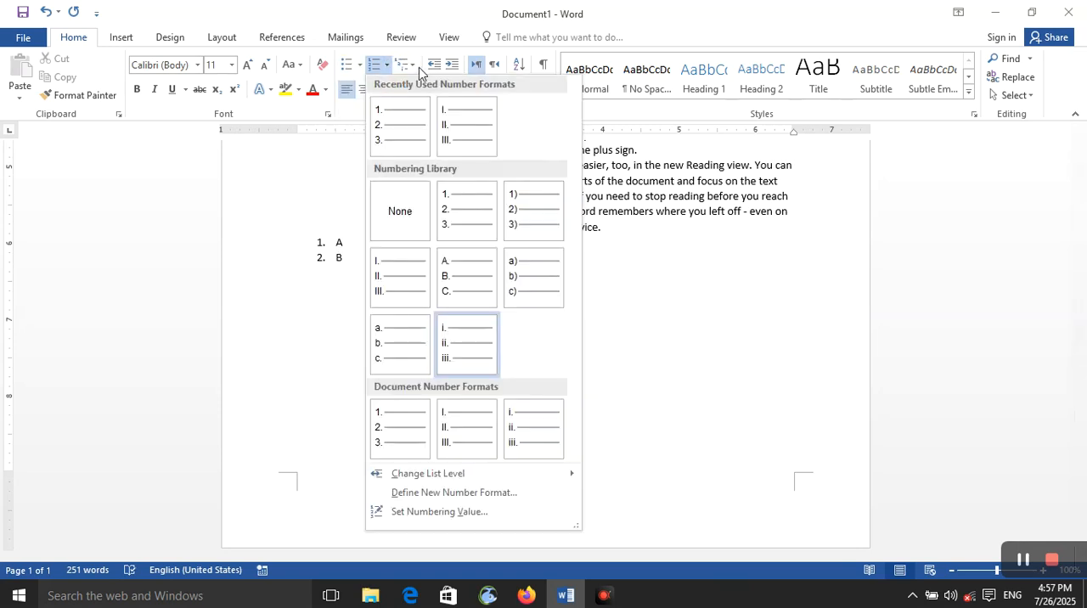
left_click(416, 68)
left_click(415, 68)
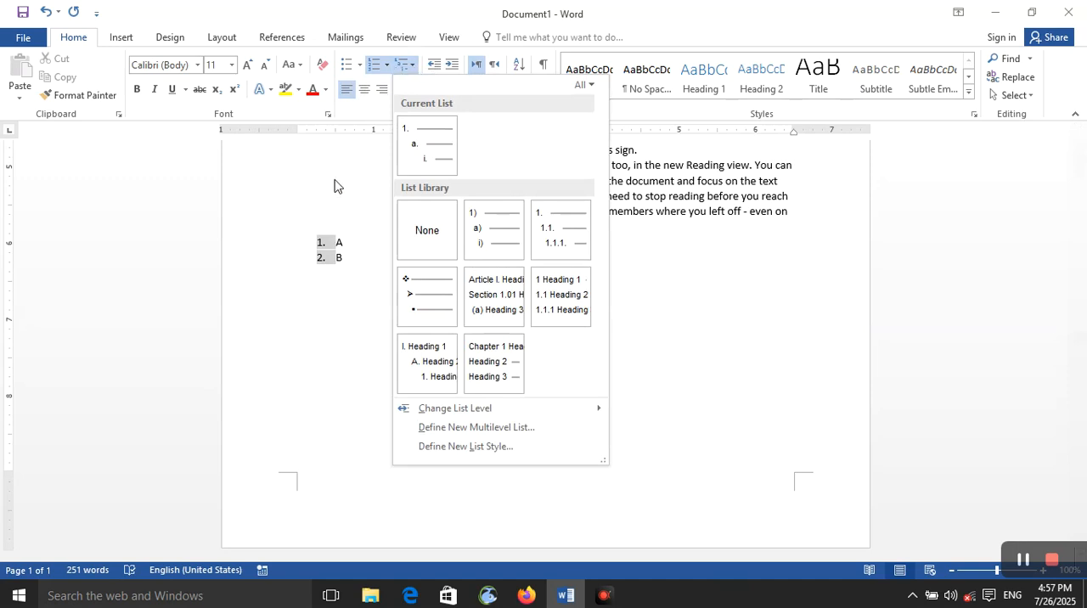
left_click(363, 125)
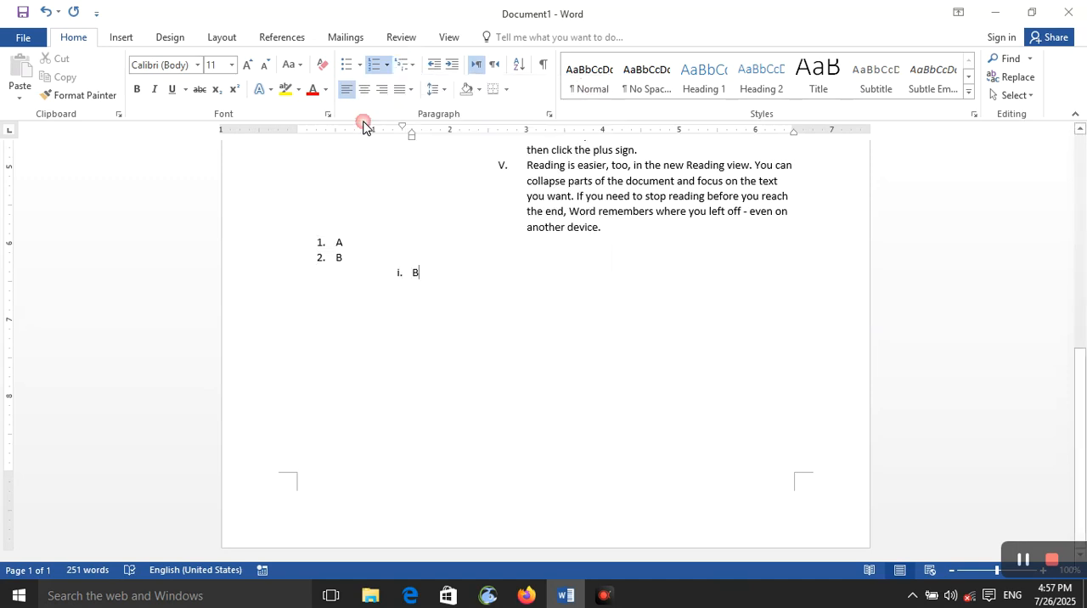
View the multilevel list library and the settings for defining a new number format for the third list item.
left_click(405, 67)
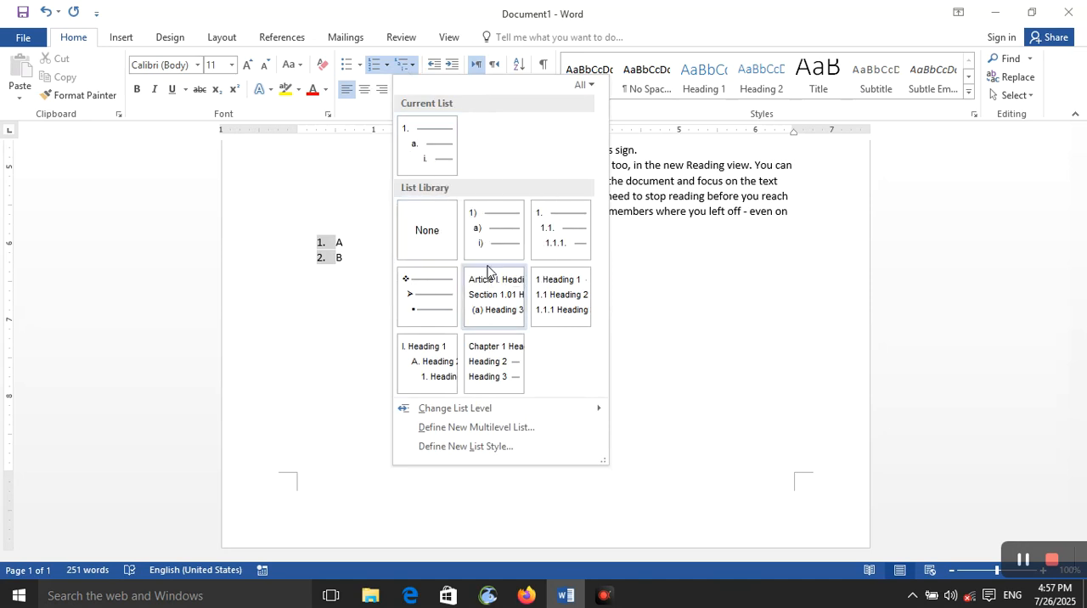
mouse_move(491, 253)
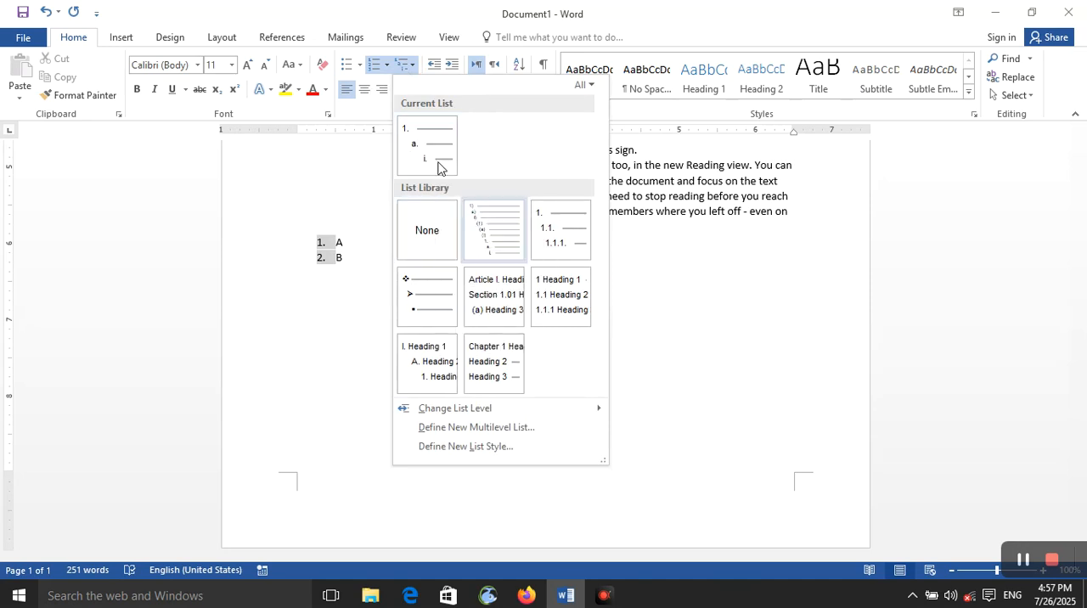
left_click(389, 72)
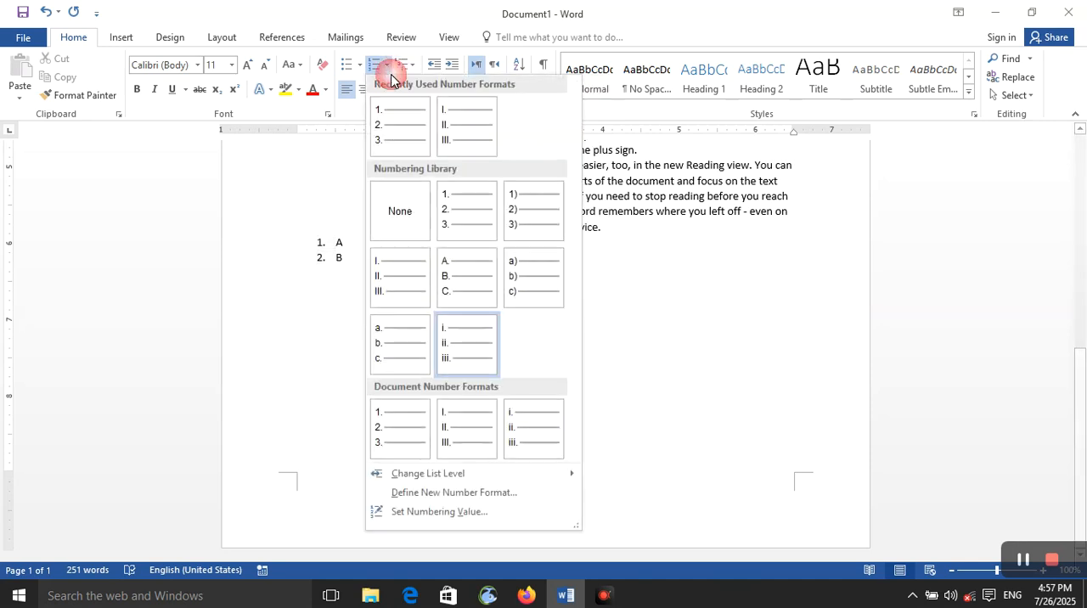
left_click(438, 499)
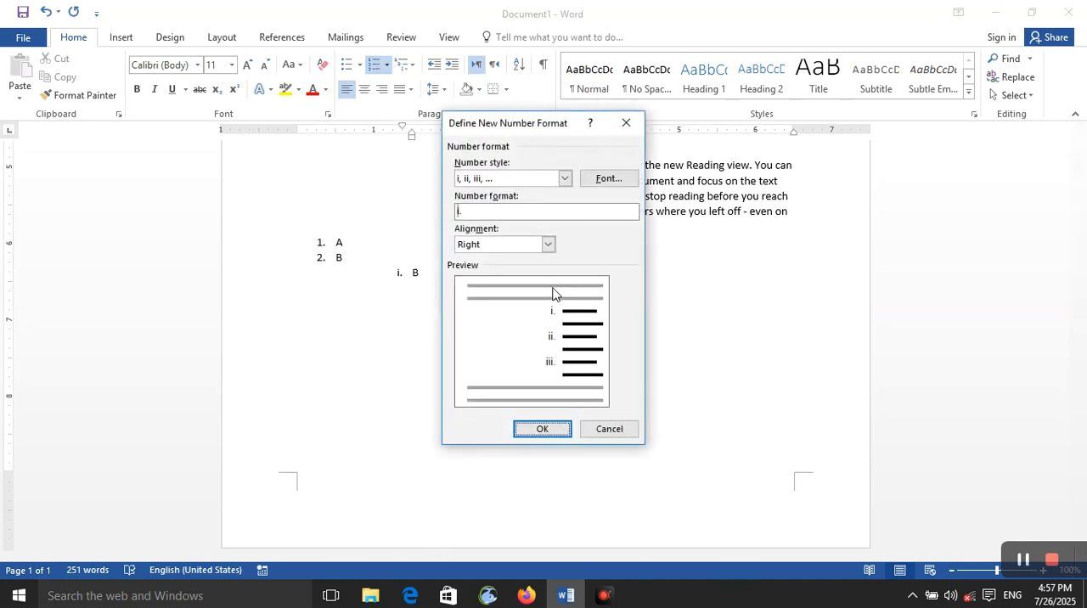
left_click(626, 123)
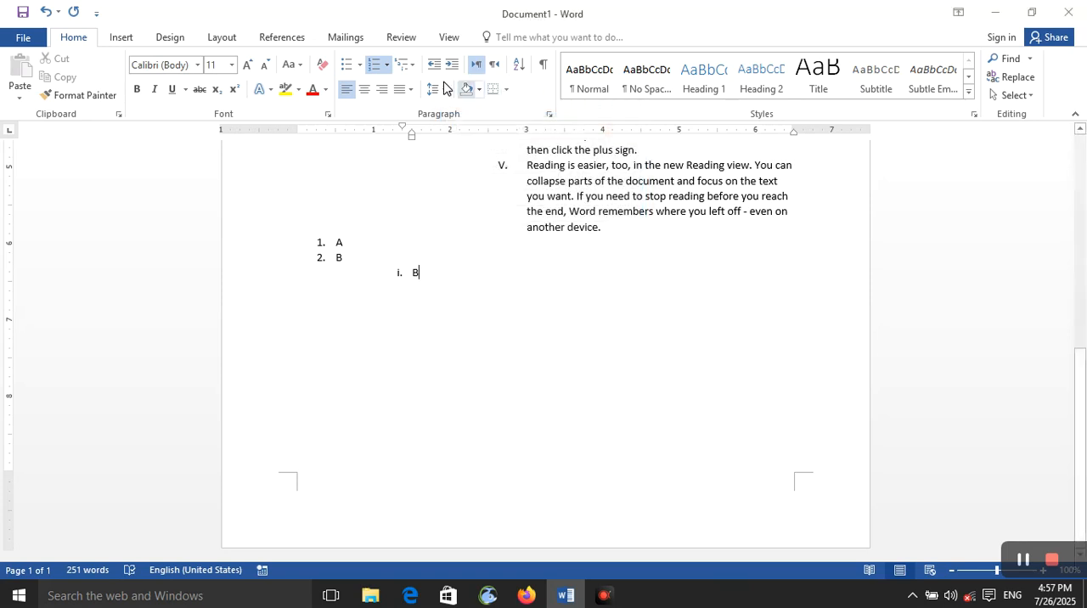
Start a new list at the third item of the A, B, B list with its numbering value set to v.
left_click(386, 66)
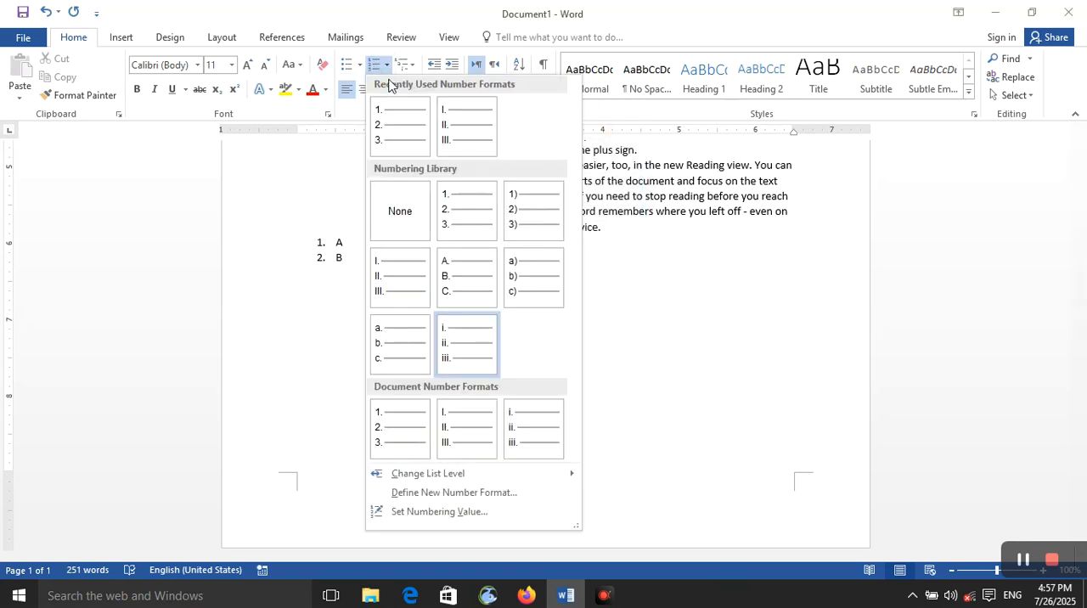
left_click(440, 512)
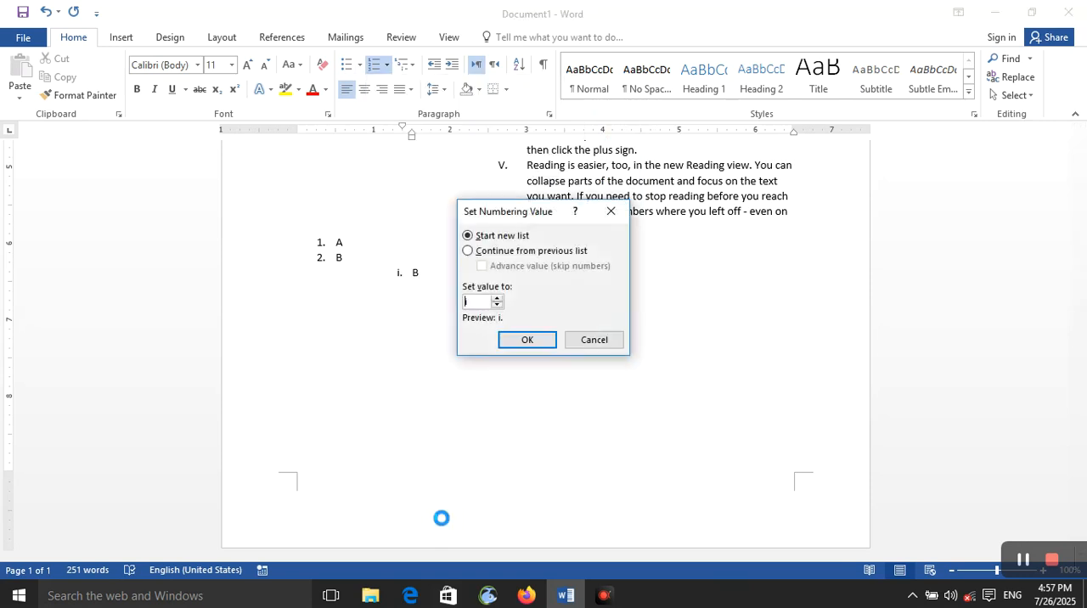
left_click(497, 305)
left_click(525, 340)
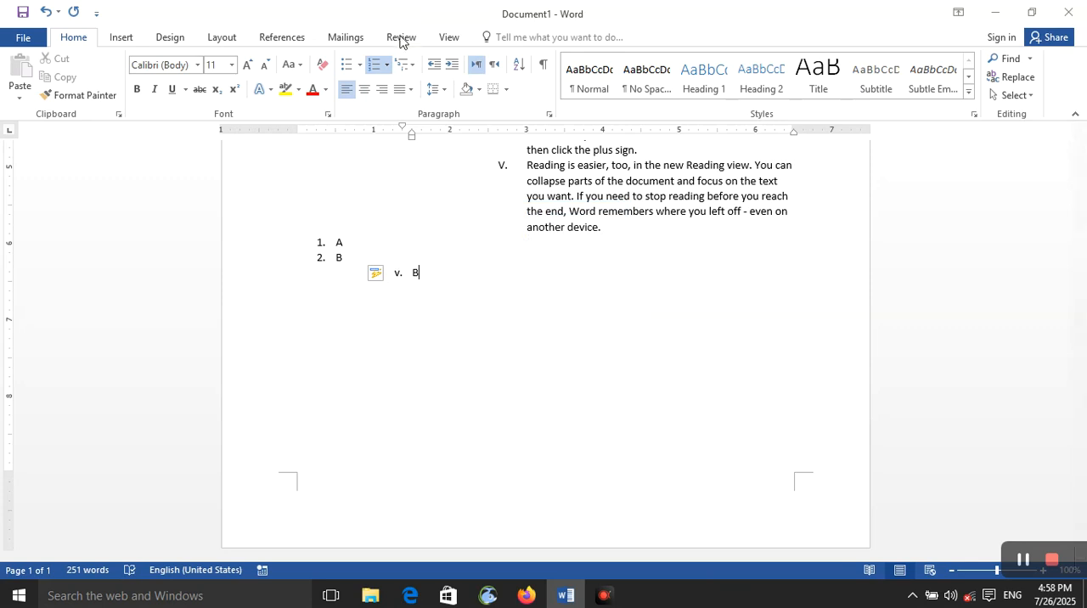
Examine the numbering value options for continuing from the previous list and advancing the value, without applying them.
left_click(386, 65)
left_click(439, 511)
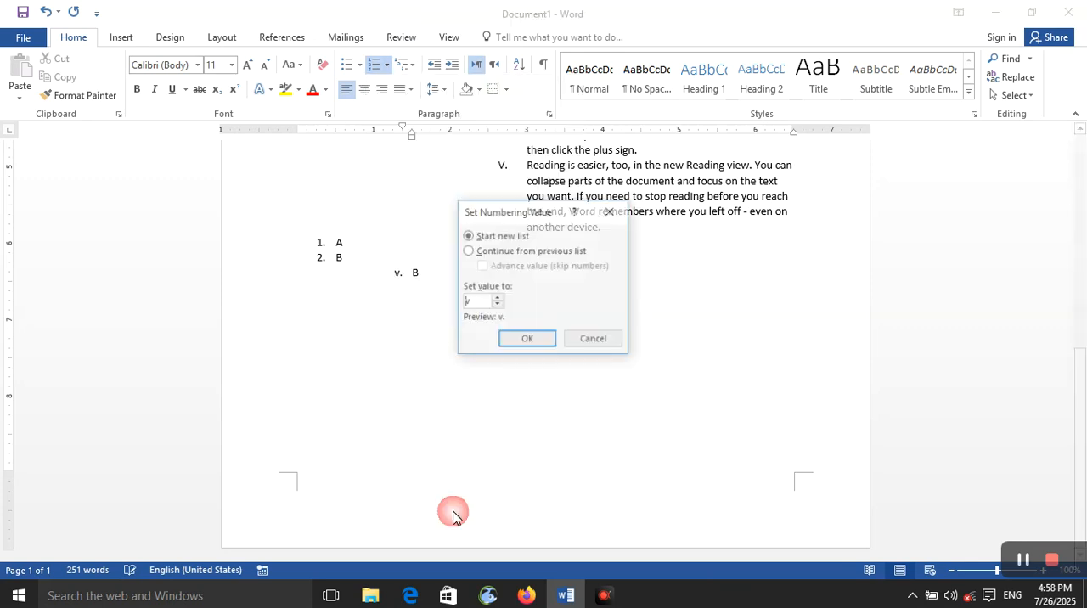
left_click(510, 255)
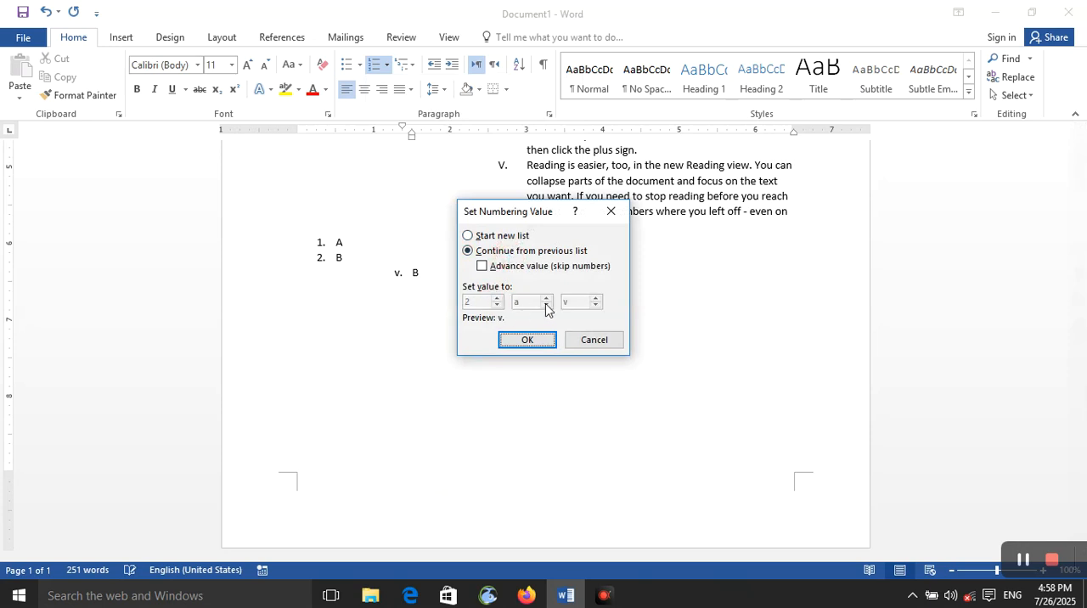
left_click(499, 268)
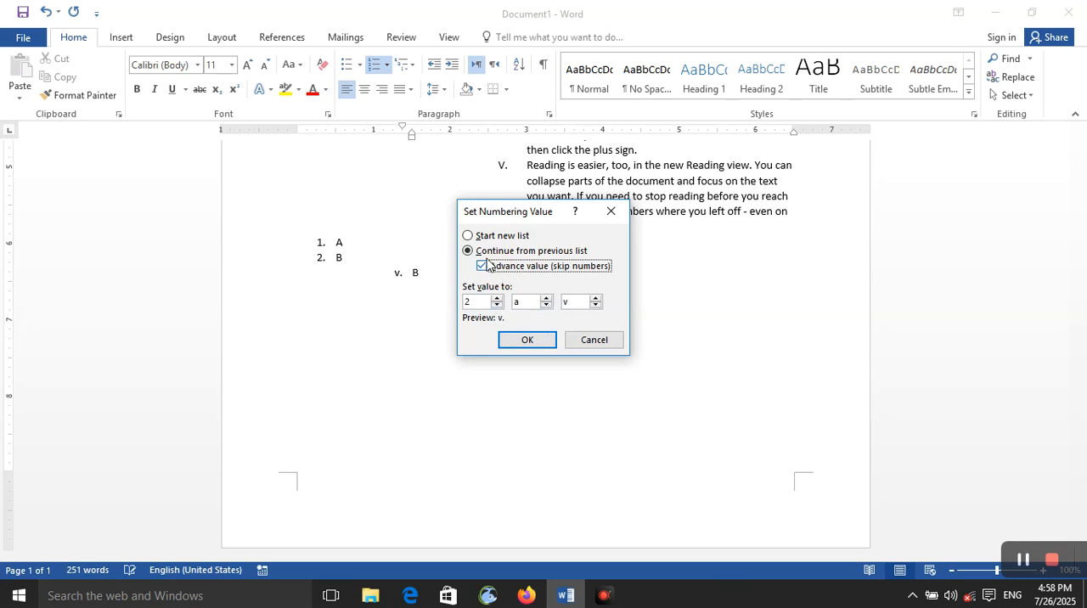
left_click(472, 236)
left_click(612, 214)
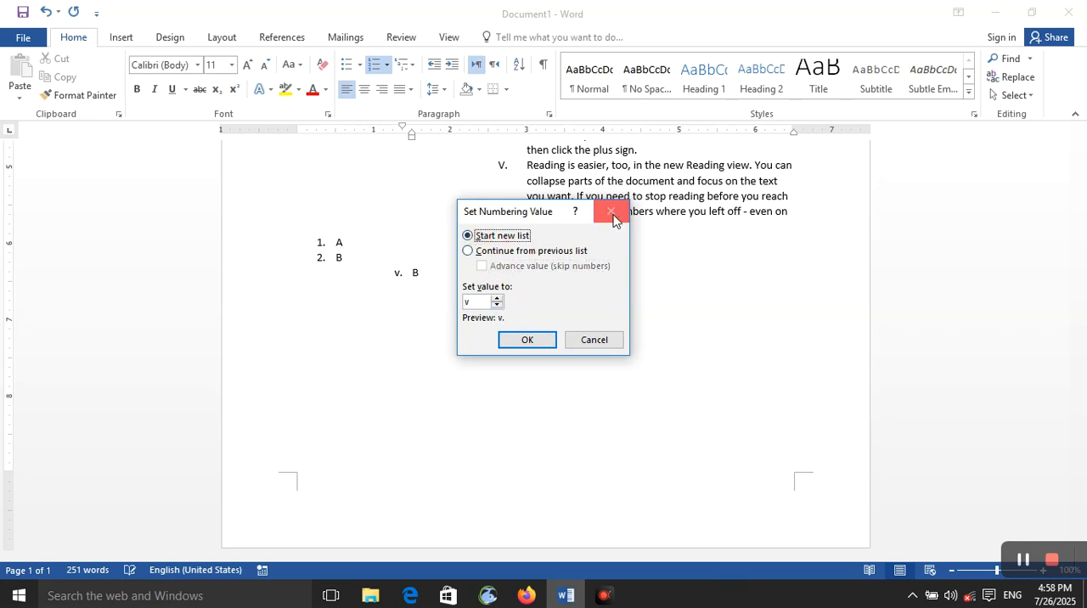
Open a new multilevel list definition for the third list item and view its number font settings.
left_click(413, 71)
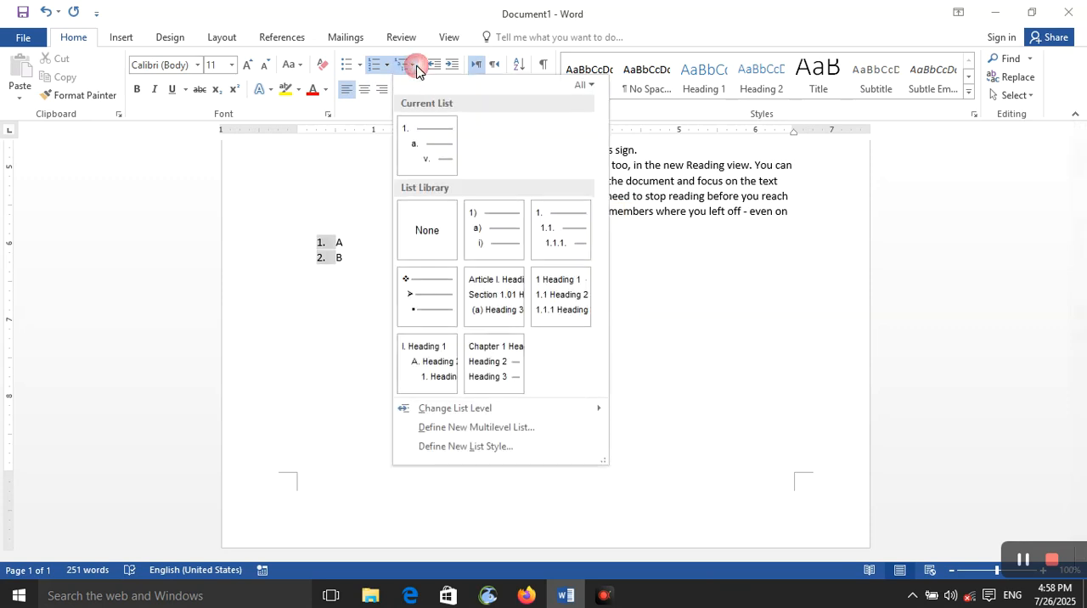
mouse_move(496, 321)
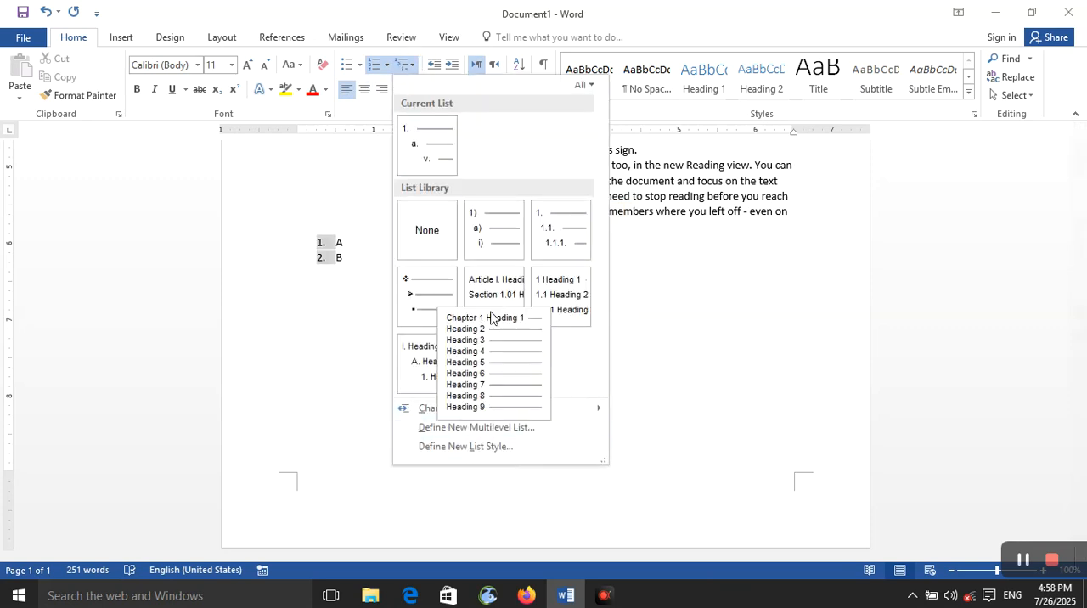
left_click(523, 429)
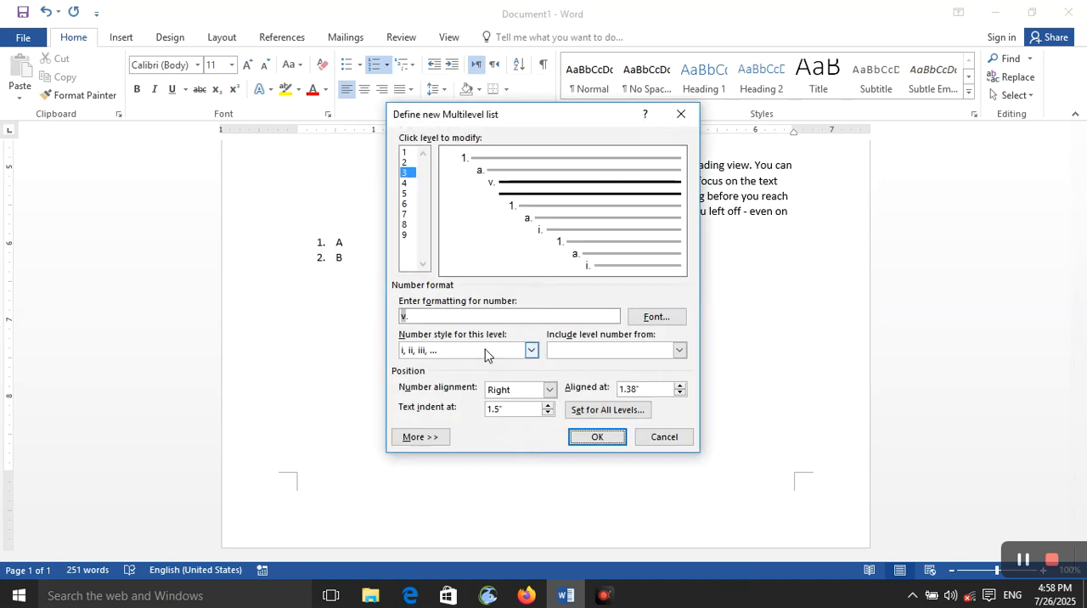
left_click(641, 319)
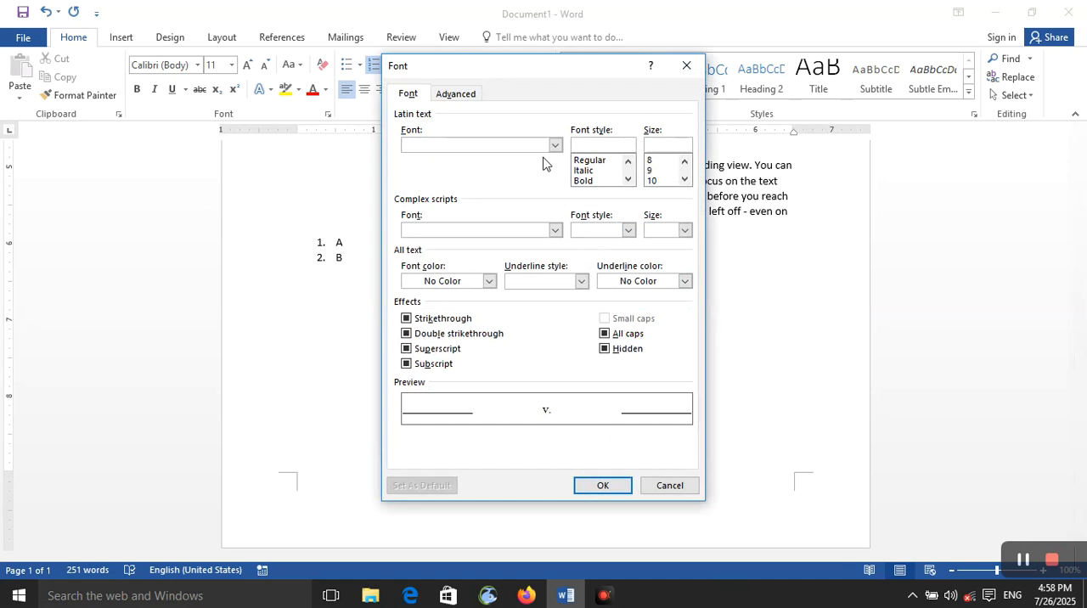
left_click(686, 67)
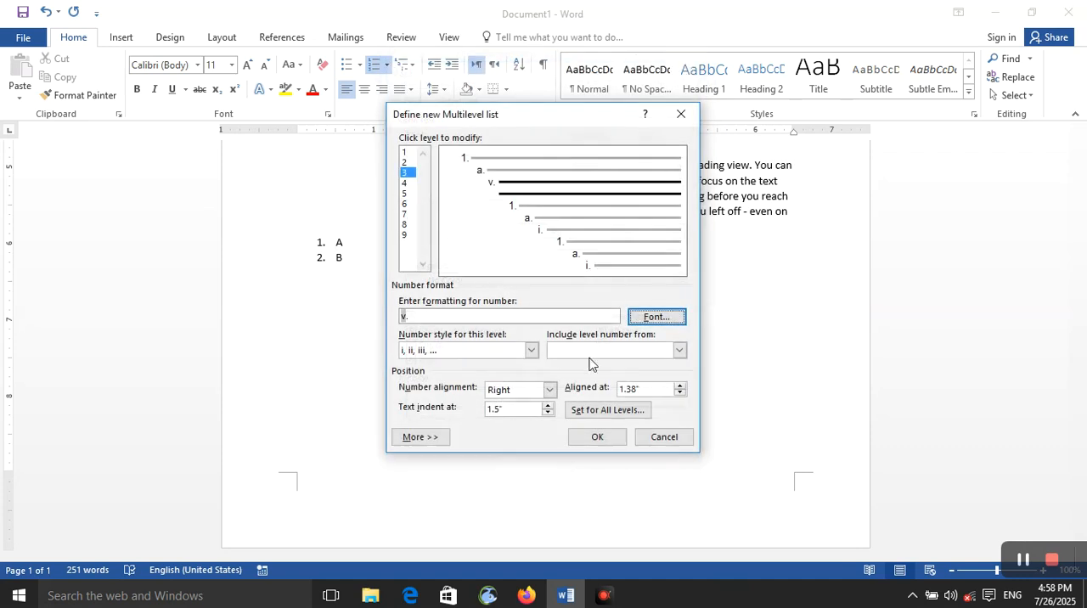
Try the Arabic letter number style for level 3 and view the level-inclusion and number alignment choices.
left_click(531, 350)
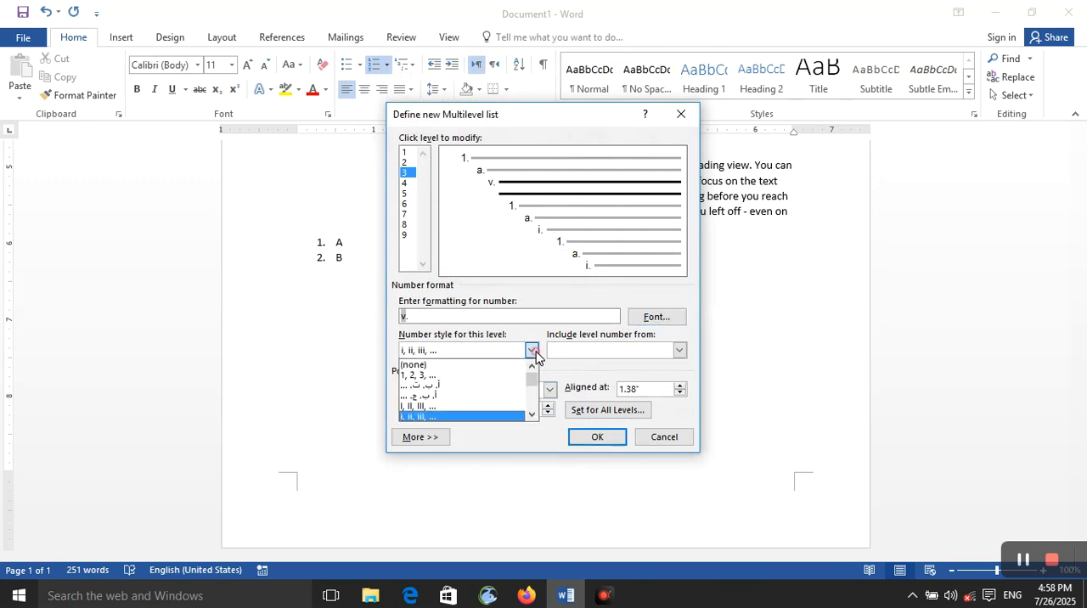
left_click(476, 385)
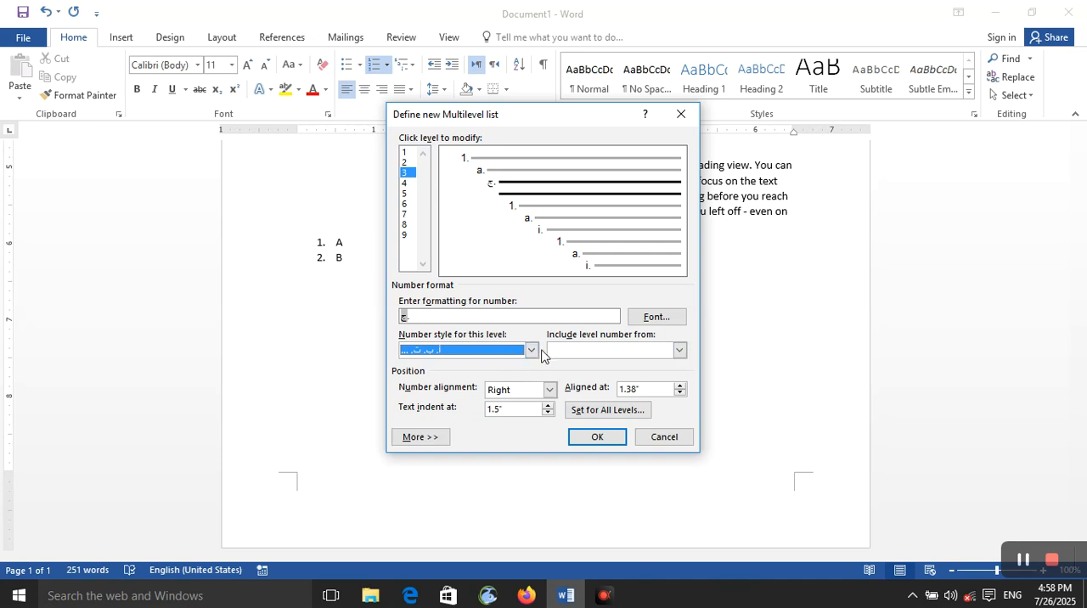
left_click(594, 349)
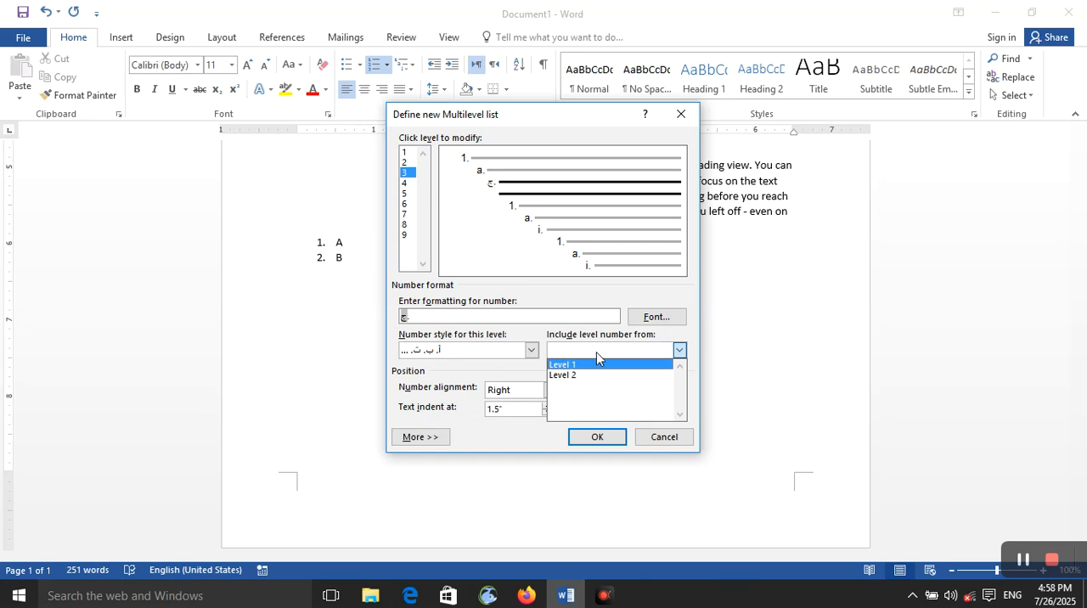
left_click(596, 352)
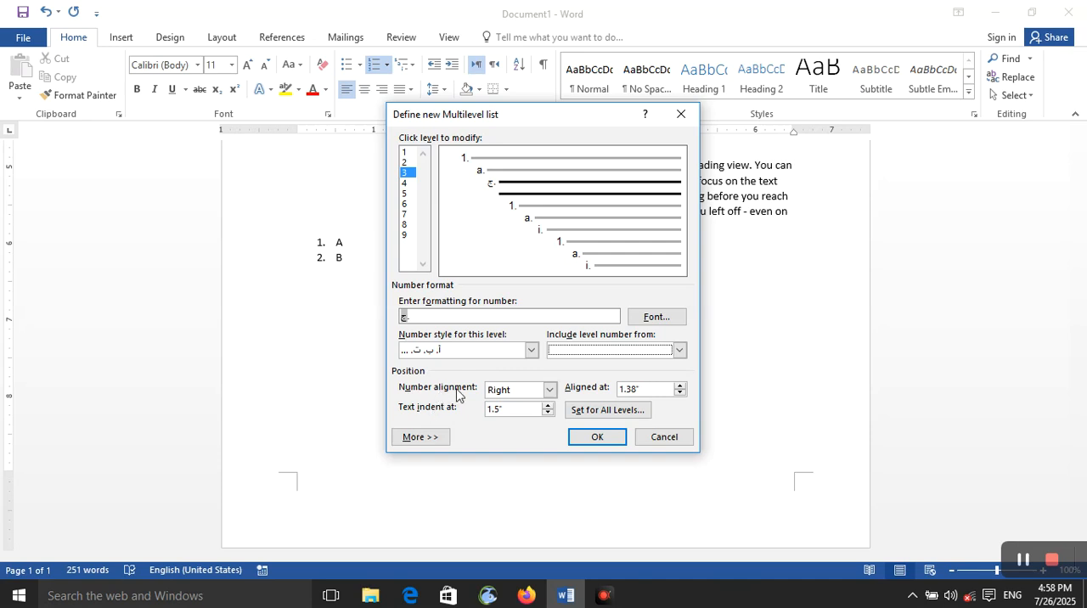
left_click(550, 389)
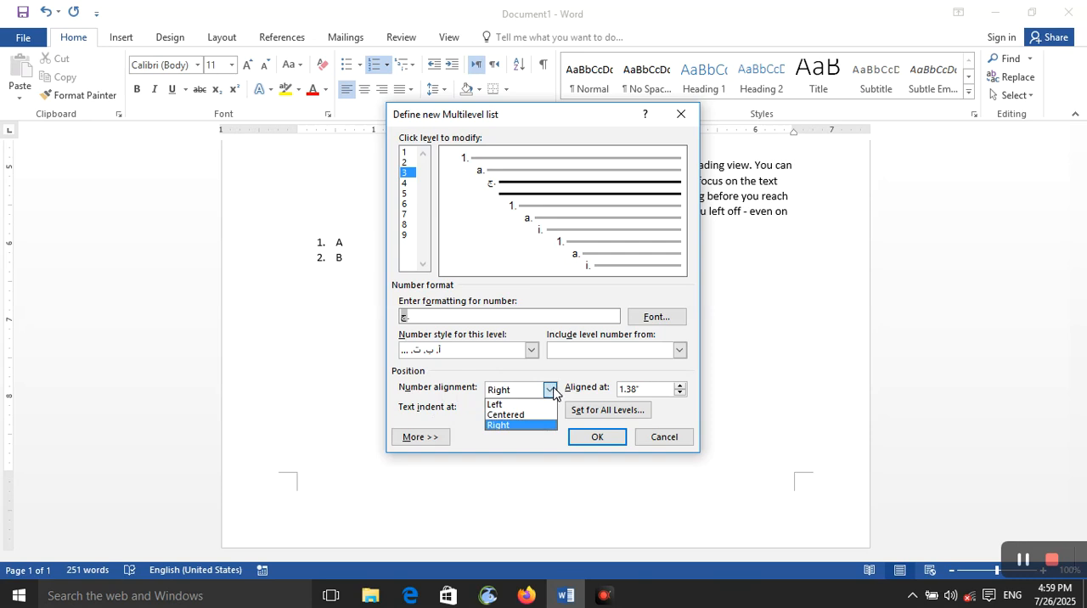
left_click(551, 389)
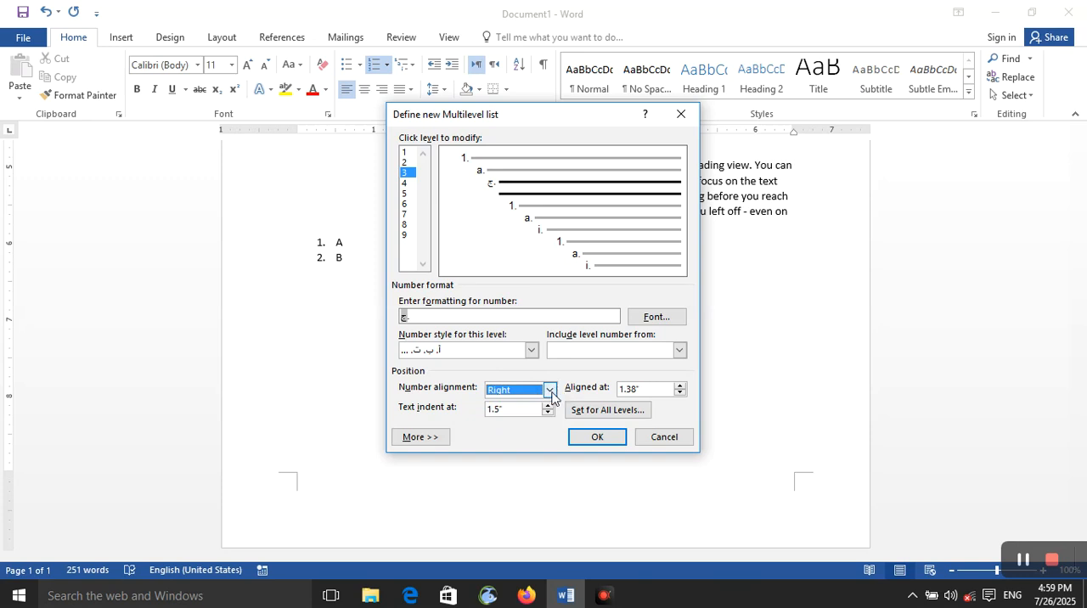
Try aligning the level 3 number at 1.55" and adjusting its text indent, and discard the multilevel list definition.
left_click(678, 386)
left_click(678, 385)
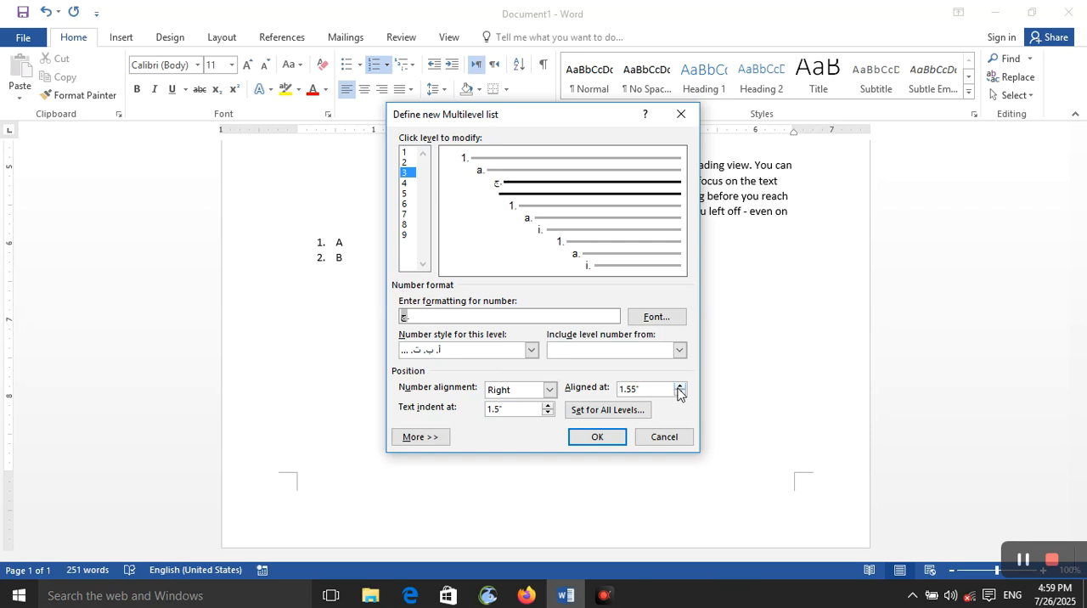
left_click(548, 406)
left_click(547, 413)
left_click(681, 114)
Define a new multilevel list for the second Roman-numbered paragraph with Left number alignment and a larger level 1 text indent.
scroll(548, 254, "up", 5)
triple_click(565, 409)
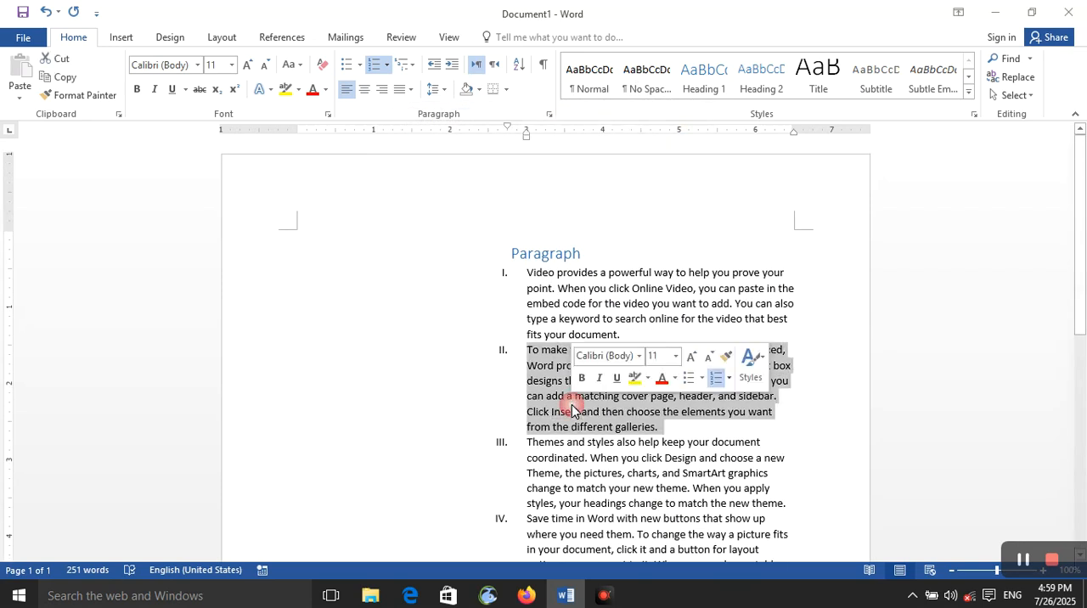
left_click(405, 65)
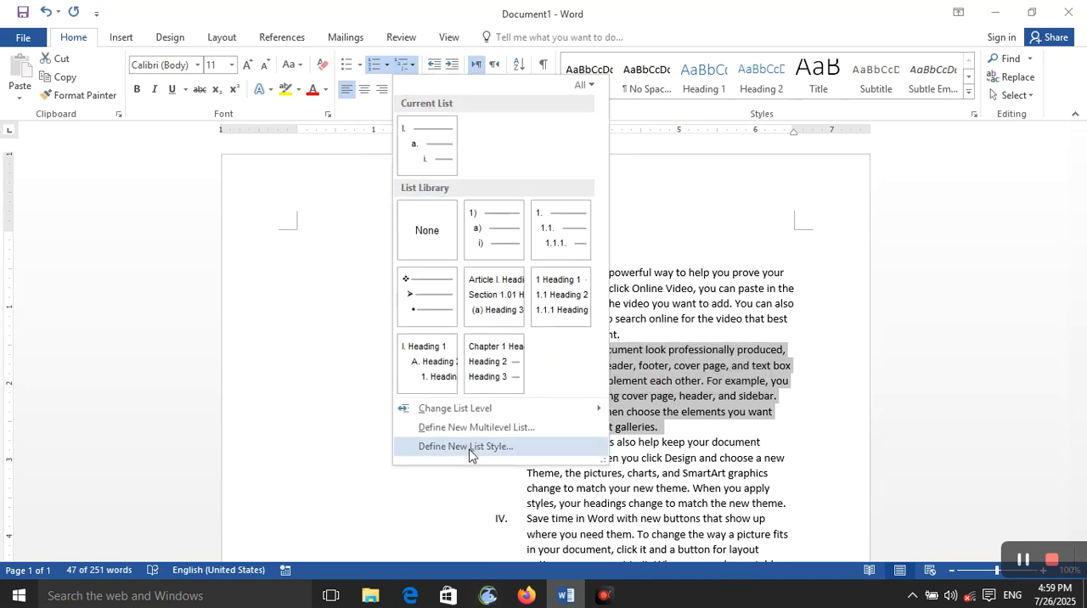
left_click(482, 427)
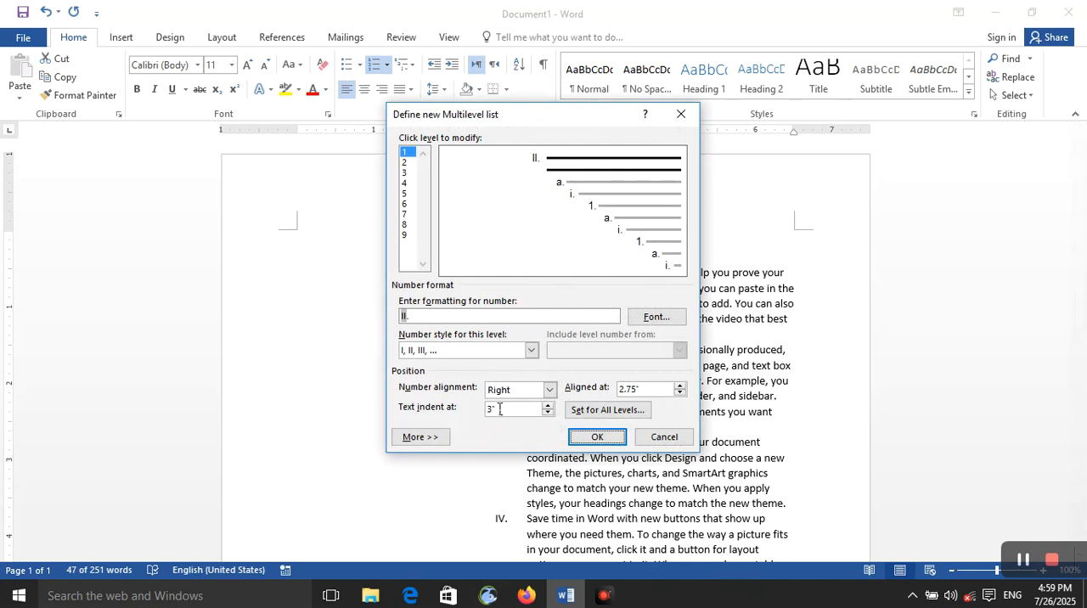
left_click(549, 390)
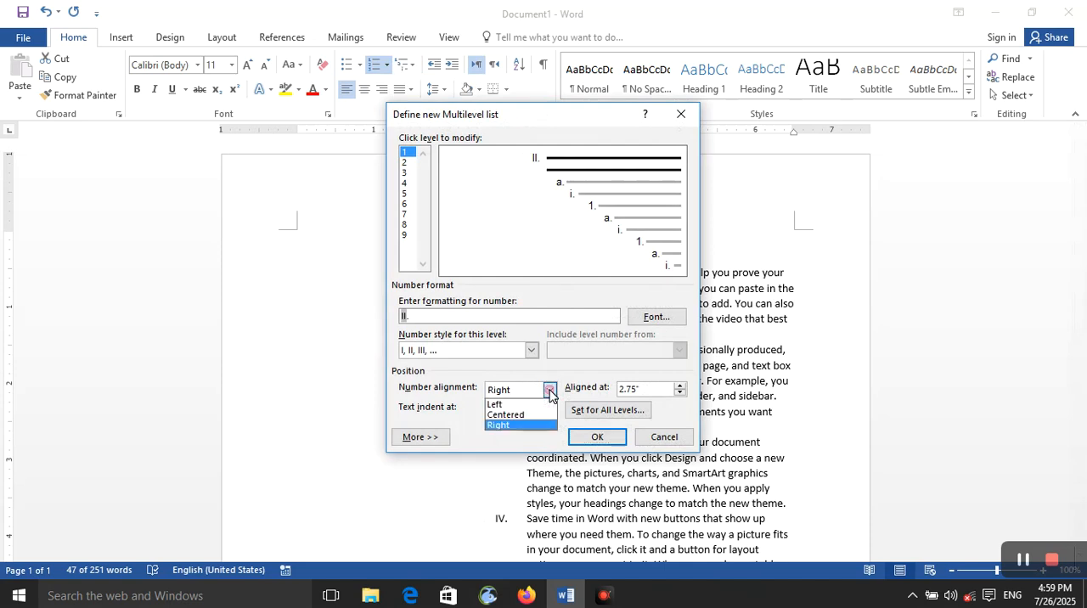
left_click(538, 404)
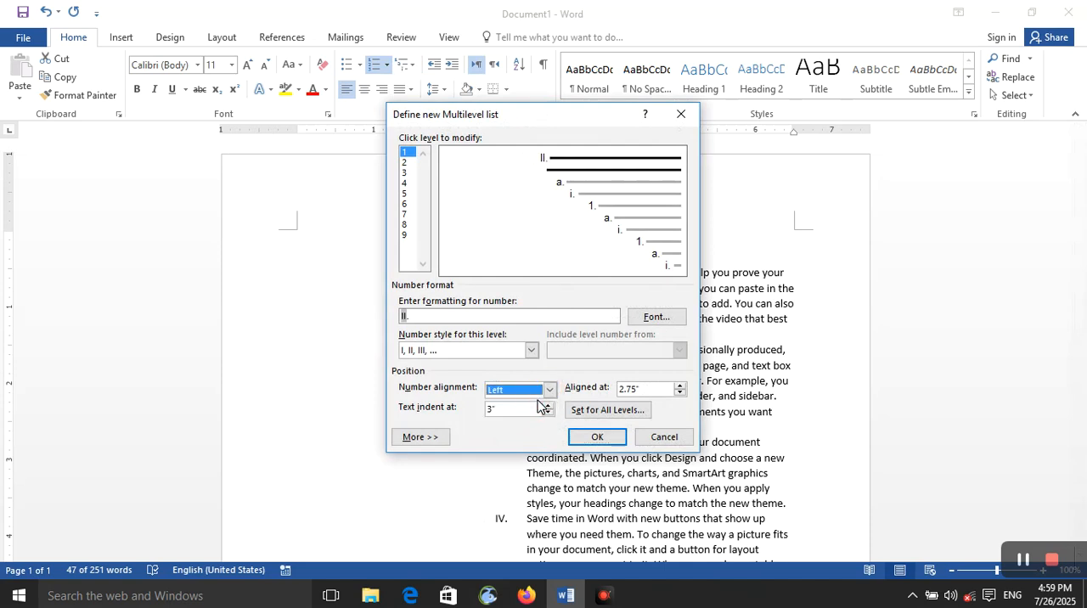
left_click(548, 405)
left_click(547, 405)
left_click(548, 404)
left_click(594, 436)
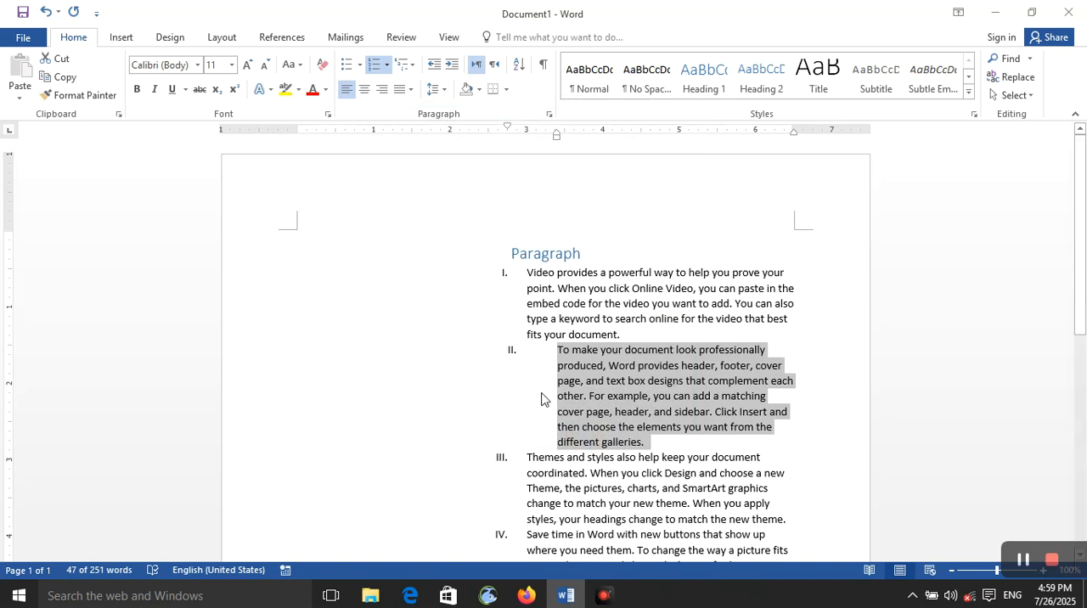
Start defining a new list style for the second Roman-numbered paragraph and view the level choices for its formatting.
left_click(413, 68)
left_click(467, 449)
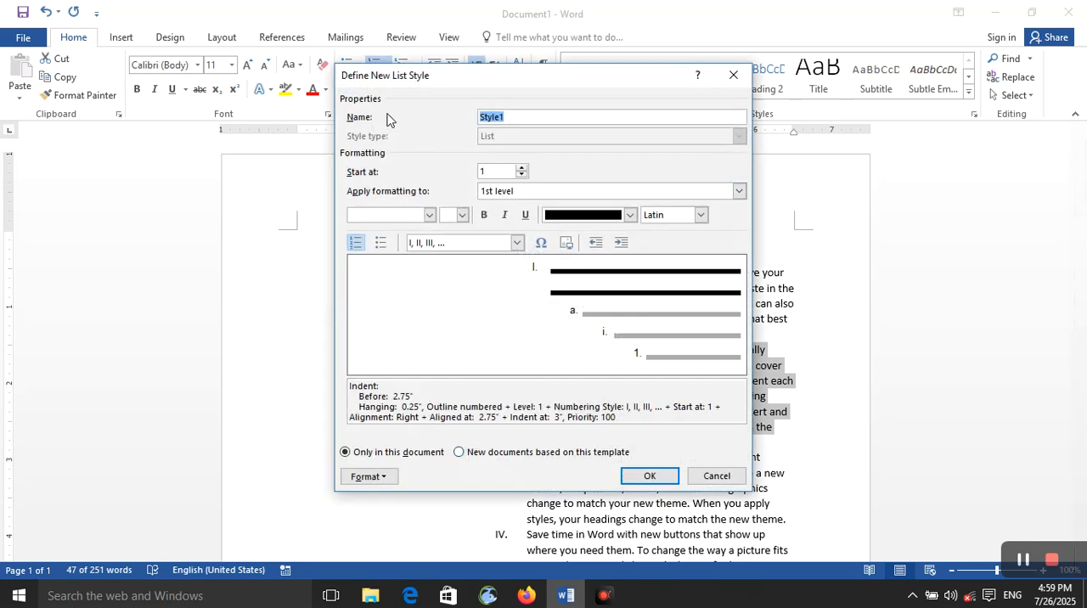
left_click_drag(533, 119, 461, 117)
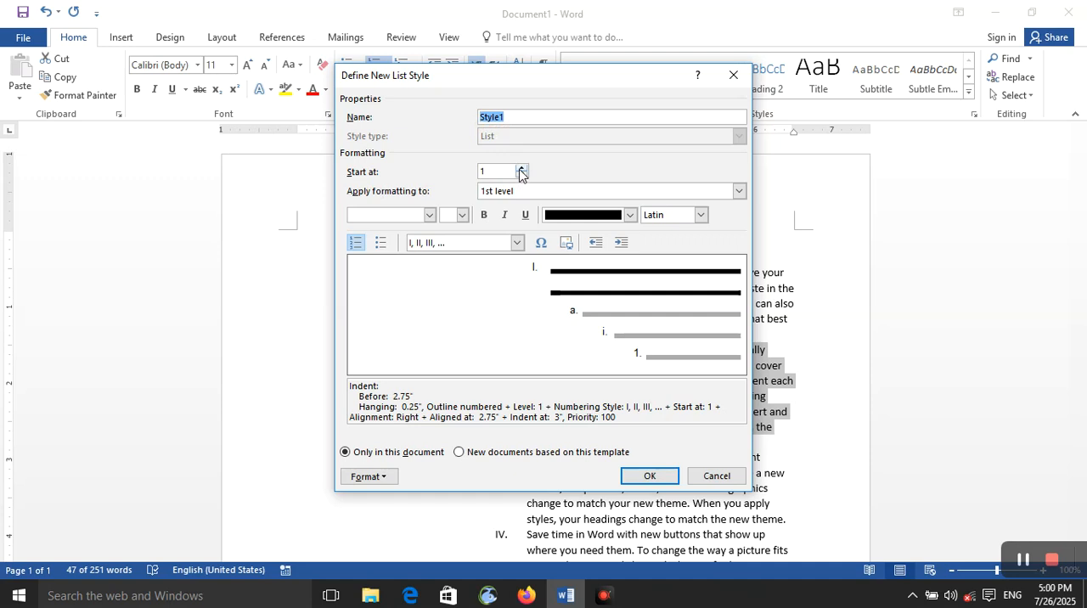
left_click(527, 192)
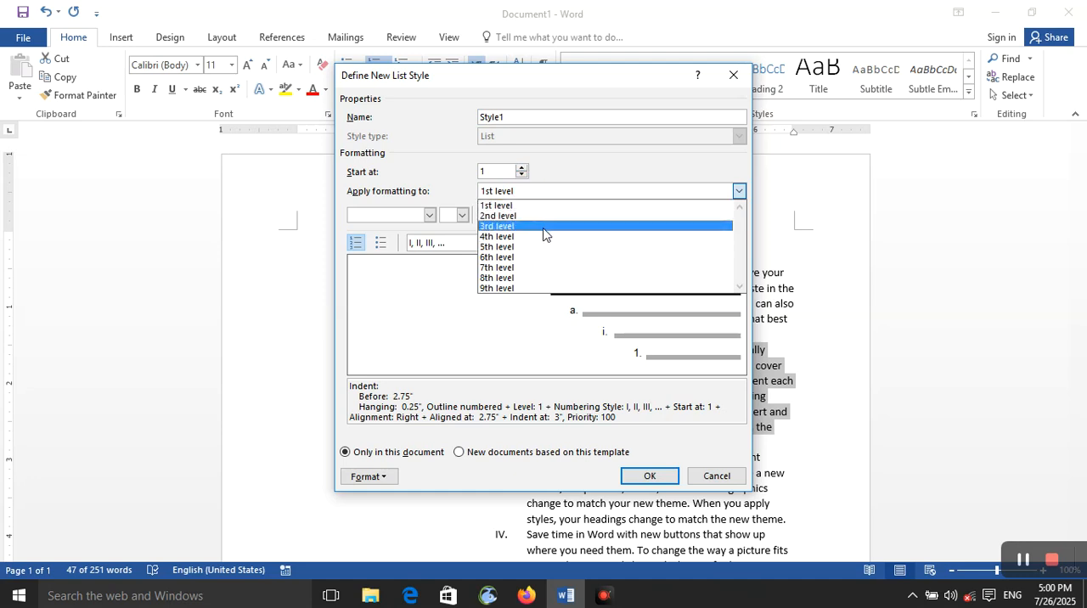
left_click(448, 190)
Try 16 pt Monotype Corsiva in orange, not bold, for the 1st level number of the new list style.
left_click(463, 215)
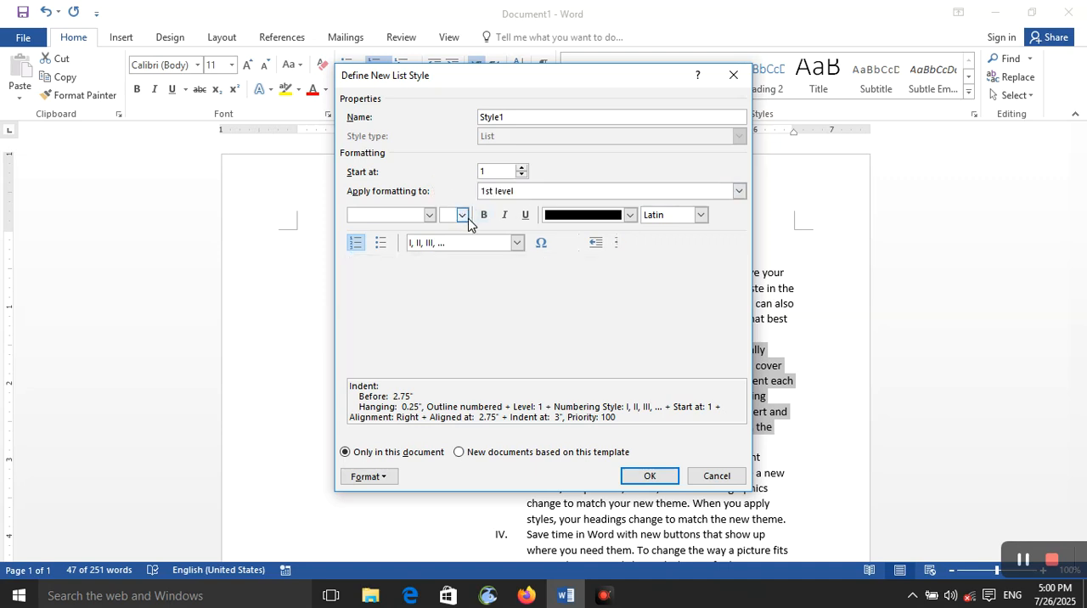
left_click(445, 291)
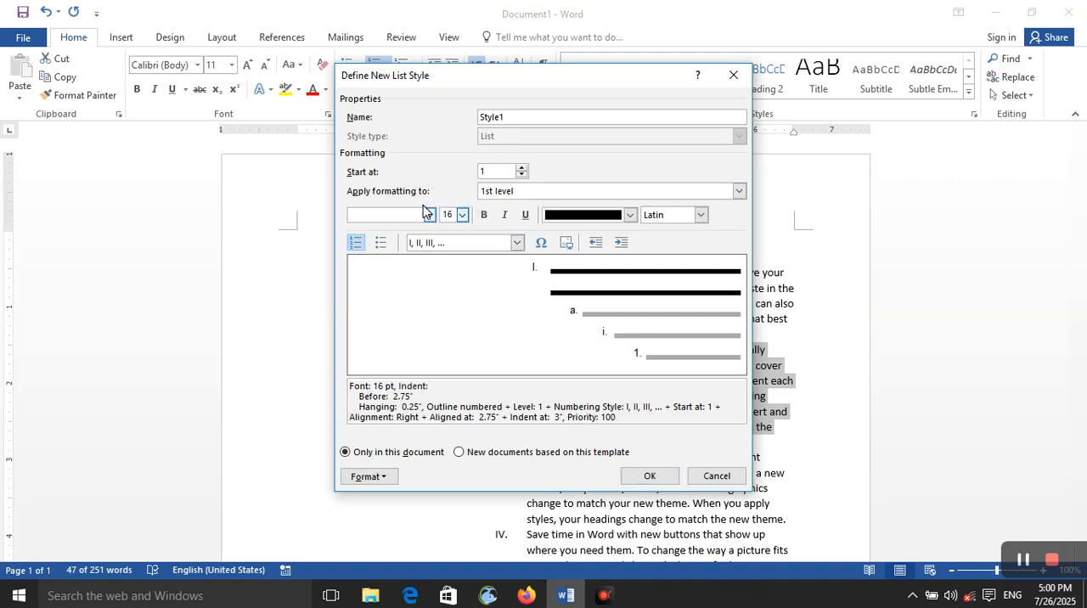
left_click(429, 215)
left_click(438, 323)
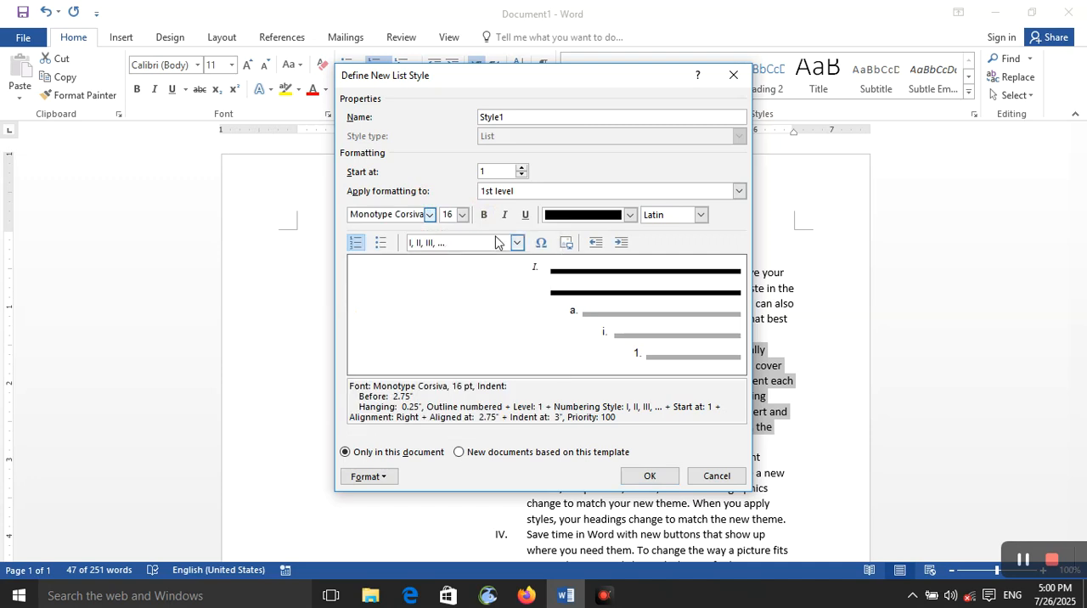
left_click(484, 218)
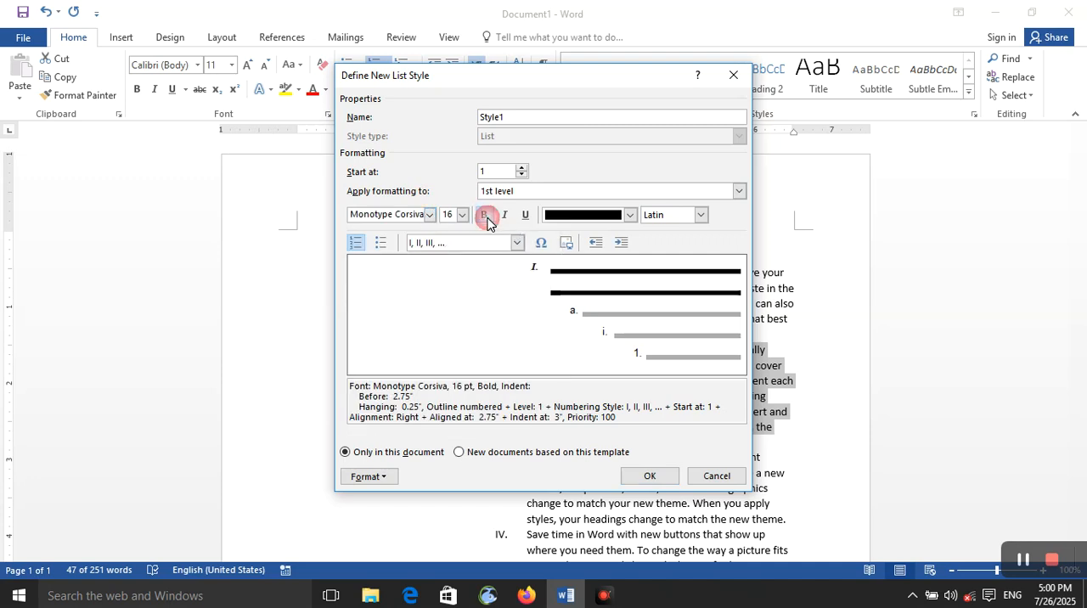
left_click(485, 218)
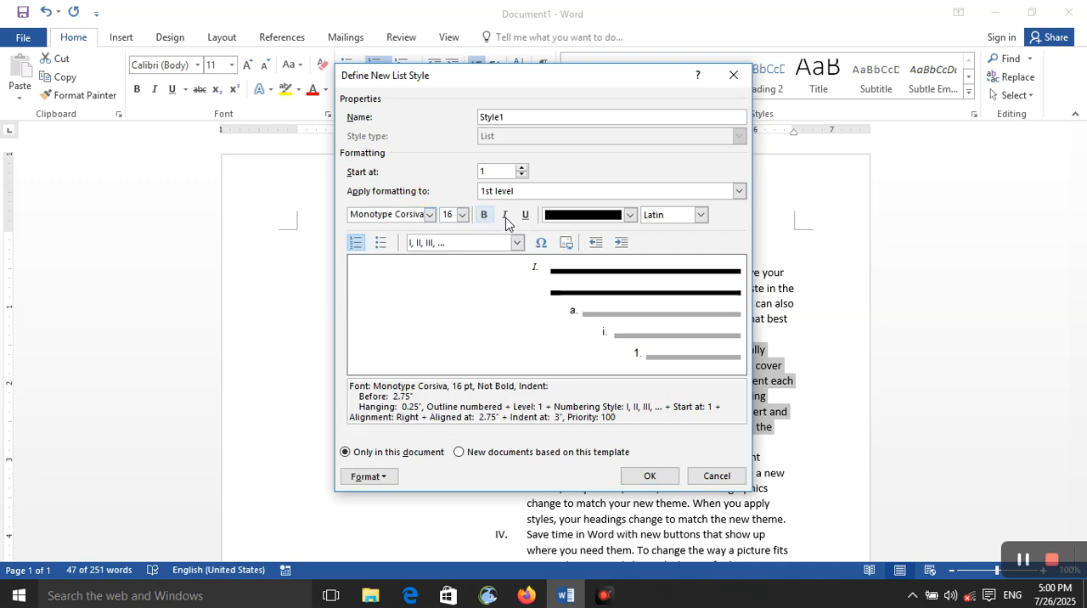
left_click(630, 215)
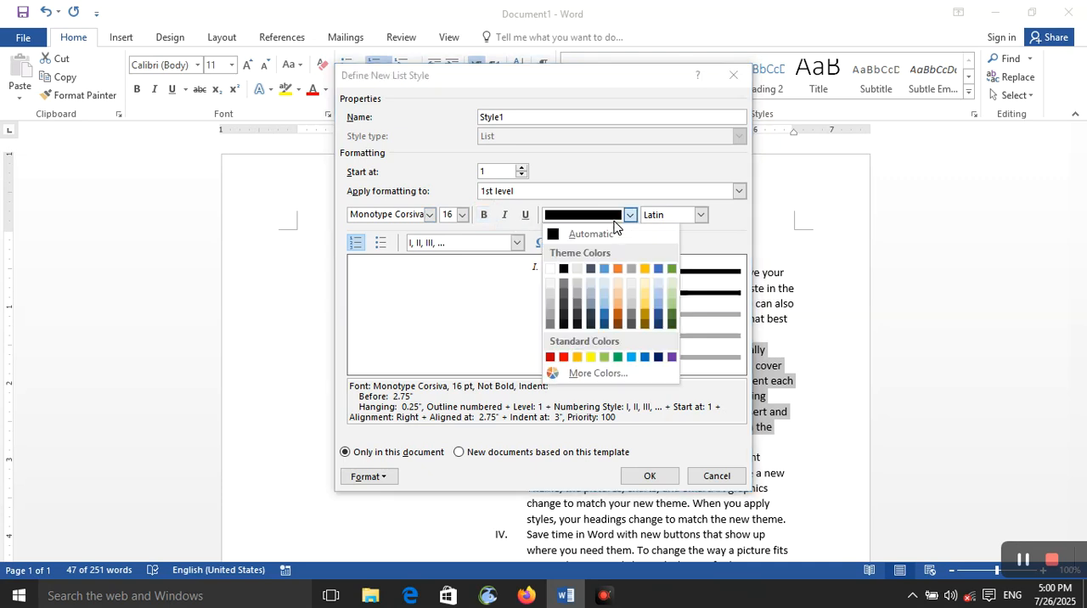
left_click(577, 356)
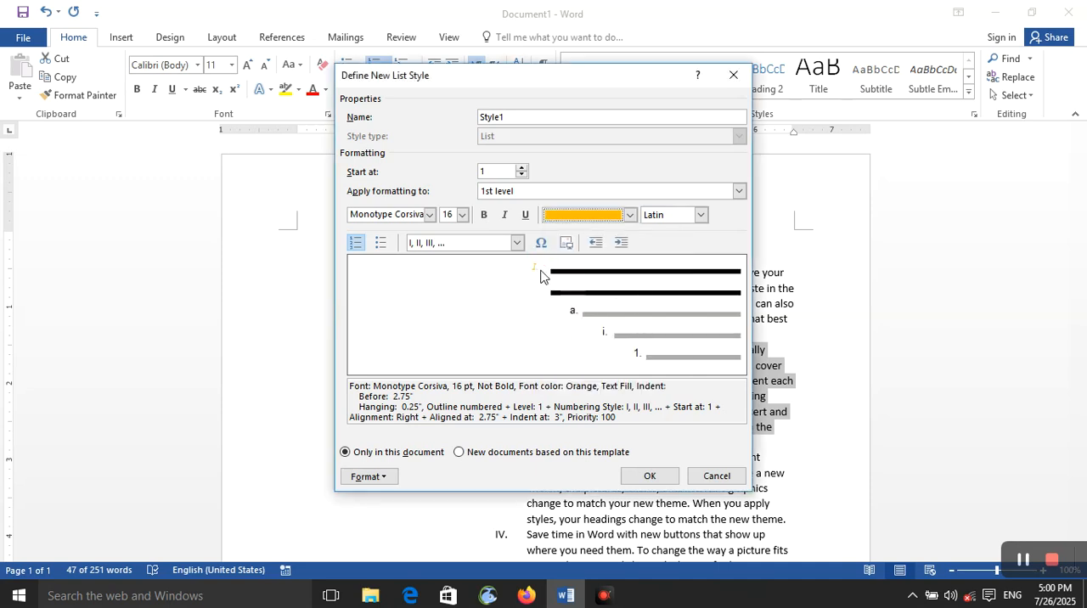
Try a bullet and the 00001, 00002, 00003 number format for the 1st level, and discard the new list style.
left_click(700, 215)
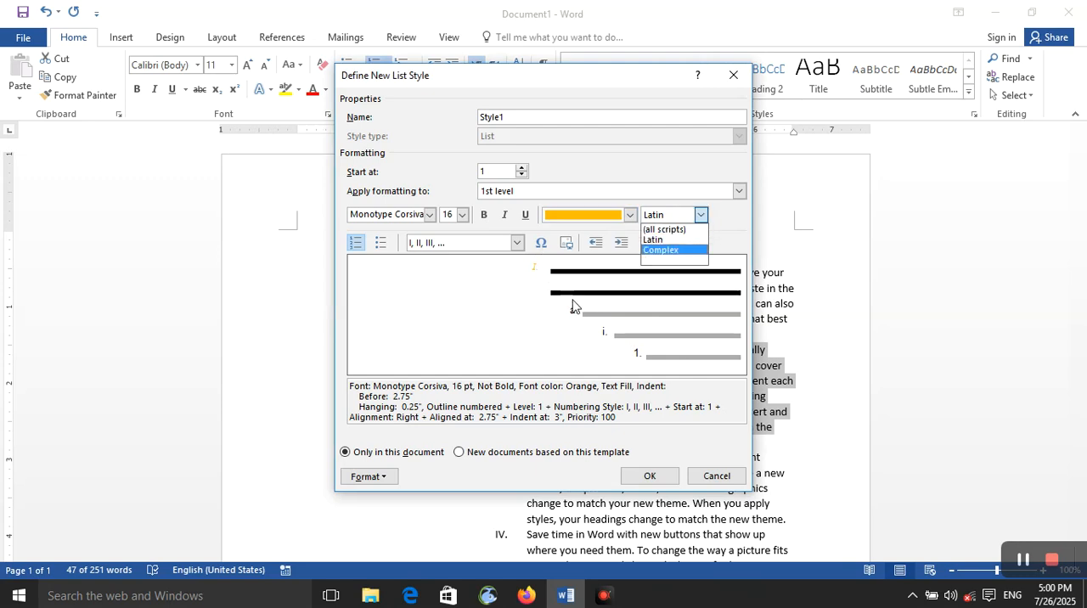
left_click(507, 318)
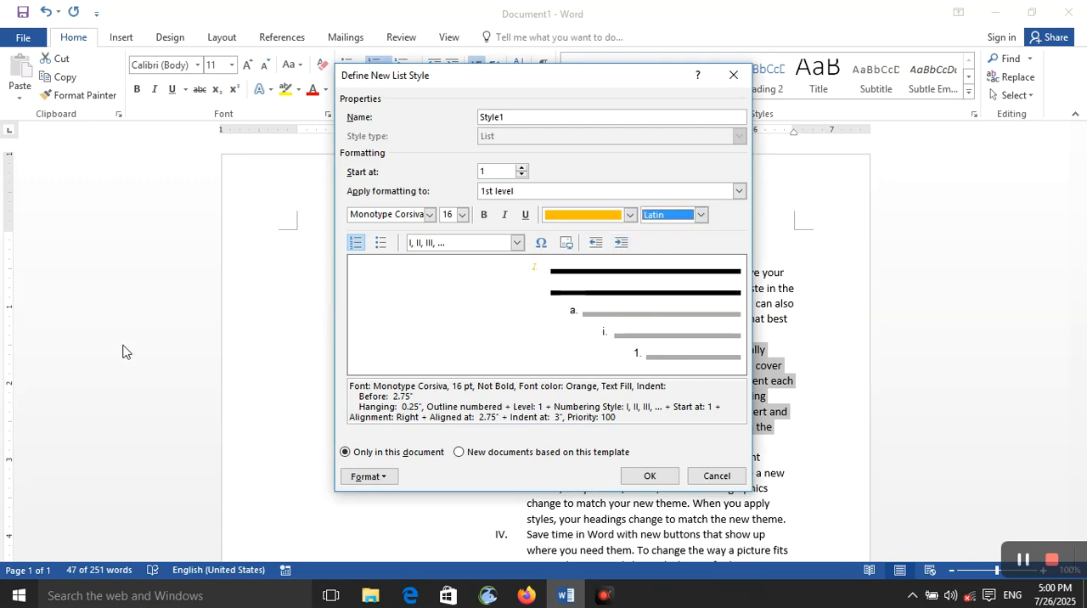
left_click(380, 243)
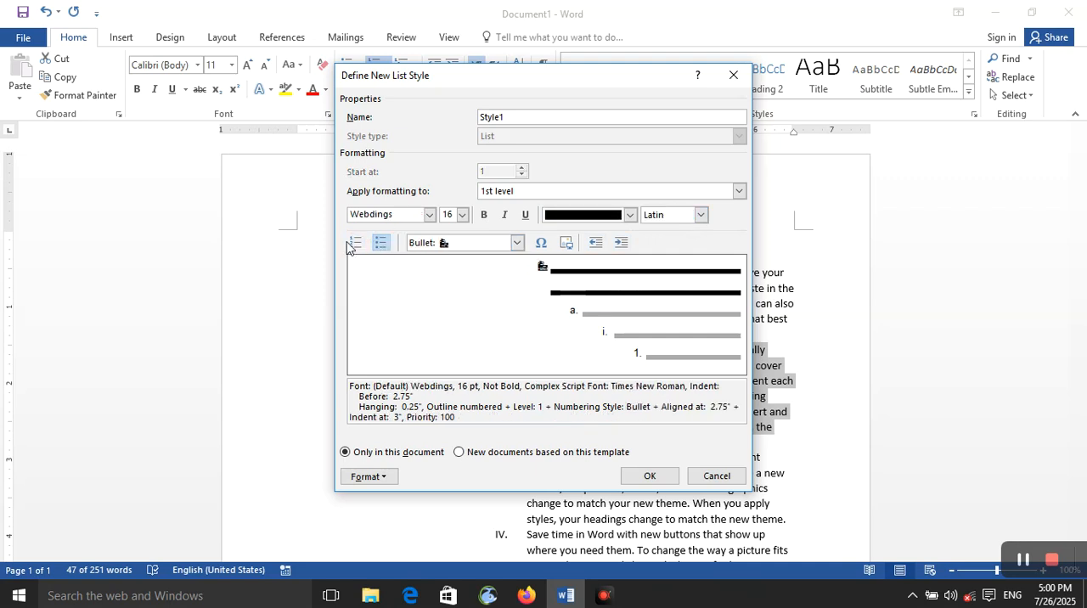
left_click(353, 245)
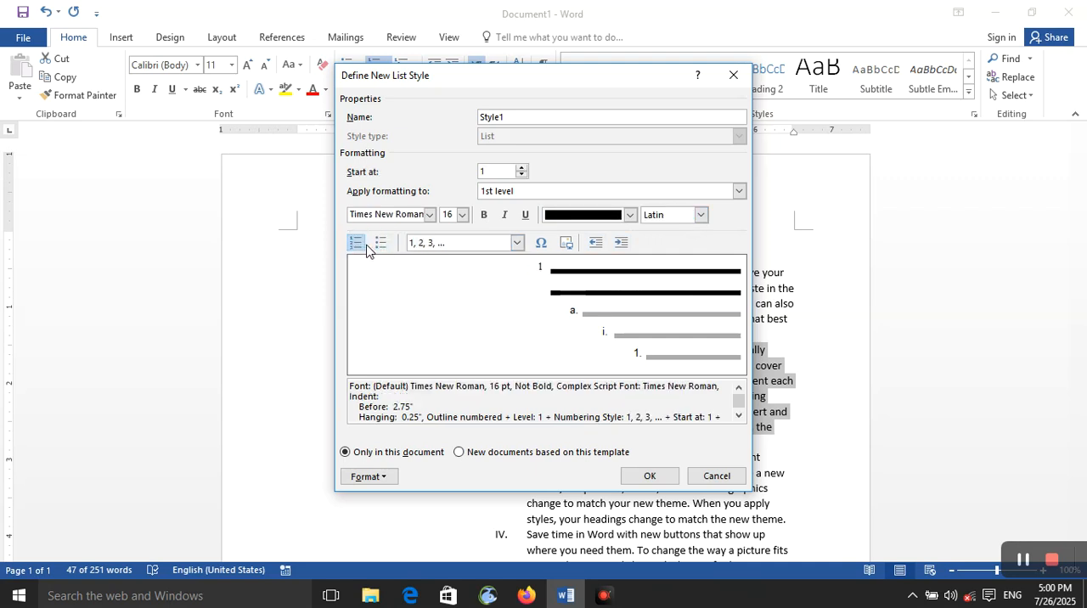
left_click(381, 244)
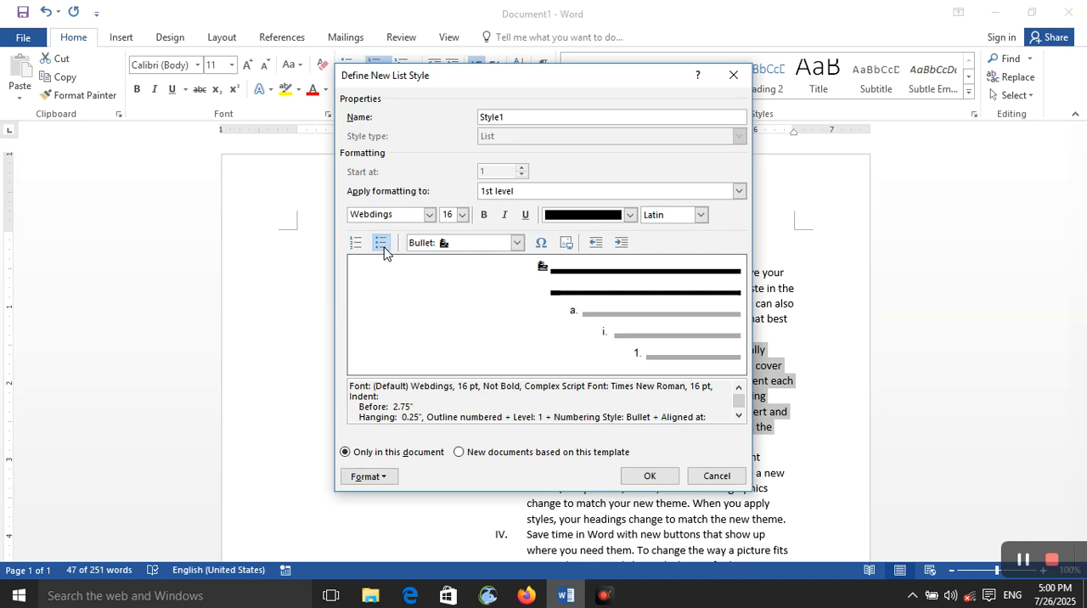
left_click(517, 243)
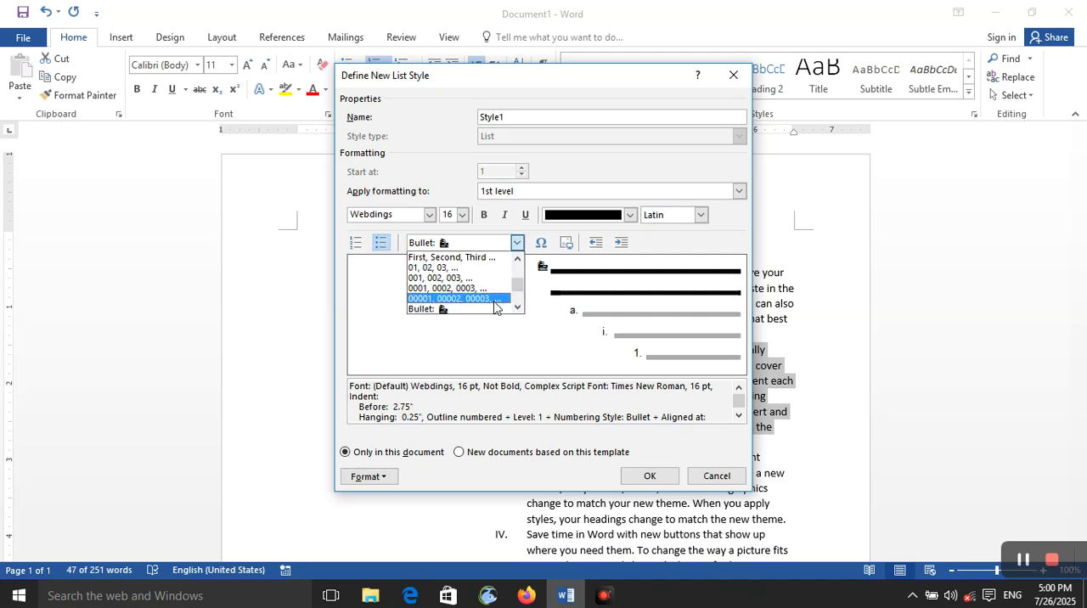
left_click(493, 299)
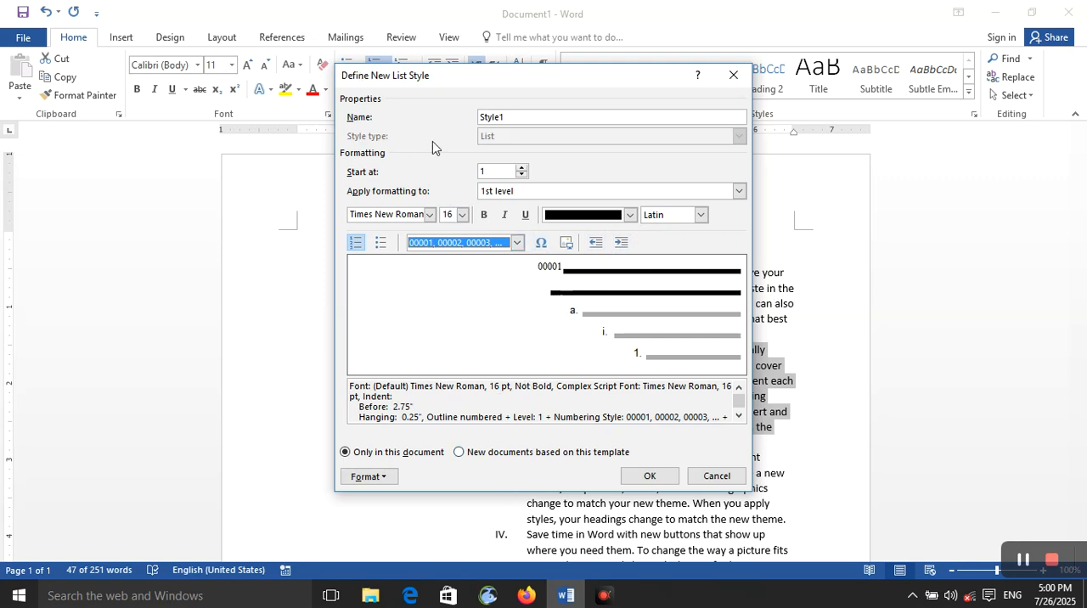
left_click(733, 77)
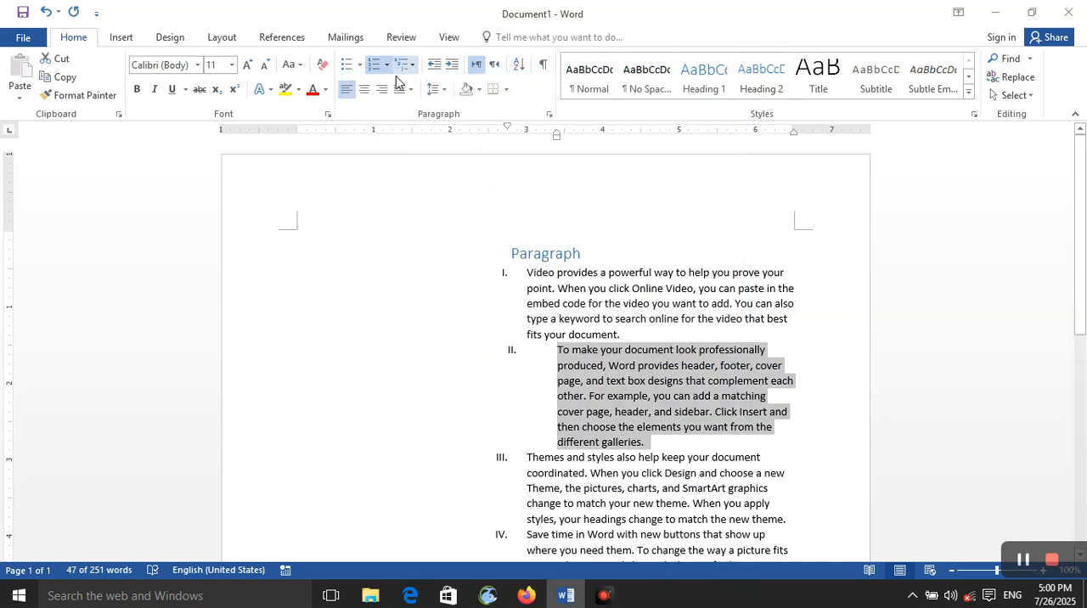
Try right and center alignment on the selected second paragraph, and set it back to left alignment.
left_click(348, 91)
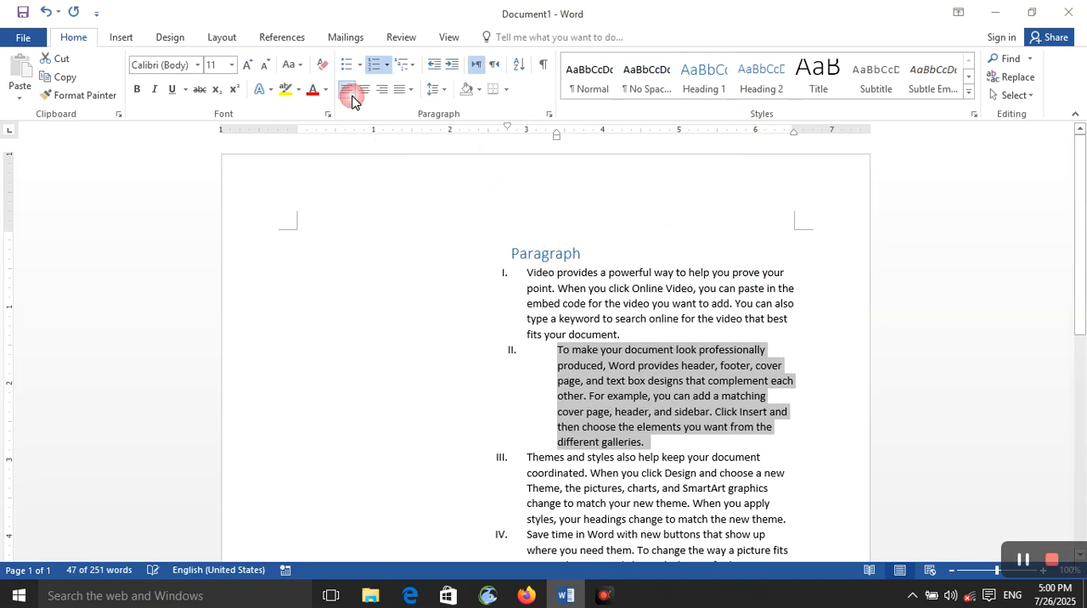
left_click(350, 91)
left_click(350, 91)
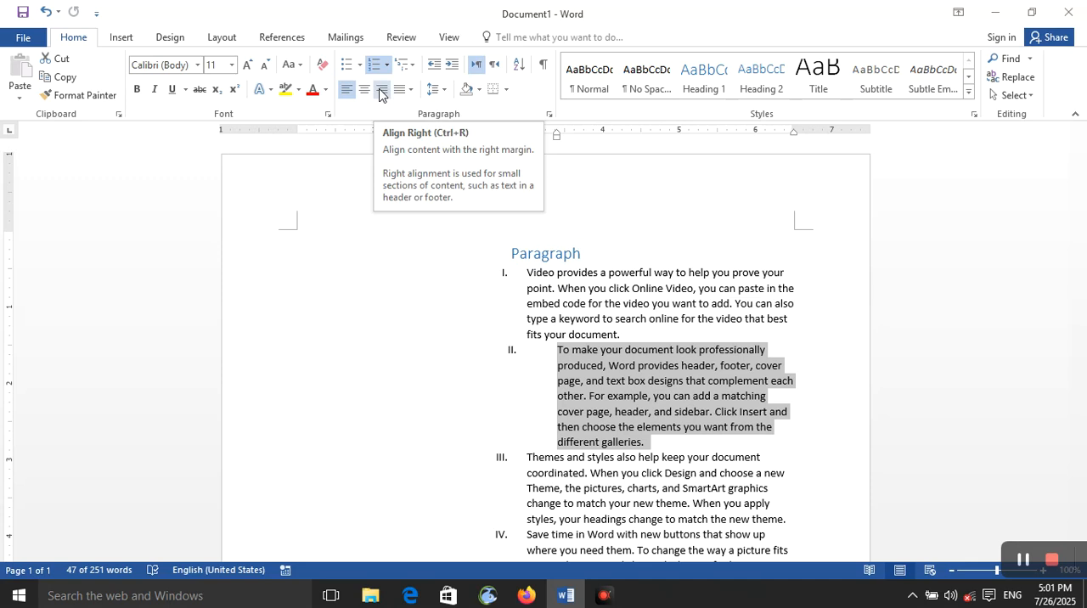
left_click(379, 94)
left_click(360, 93)
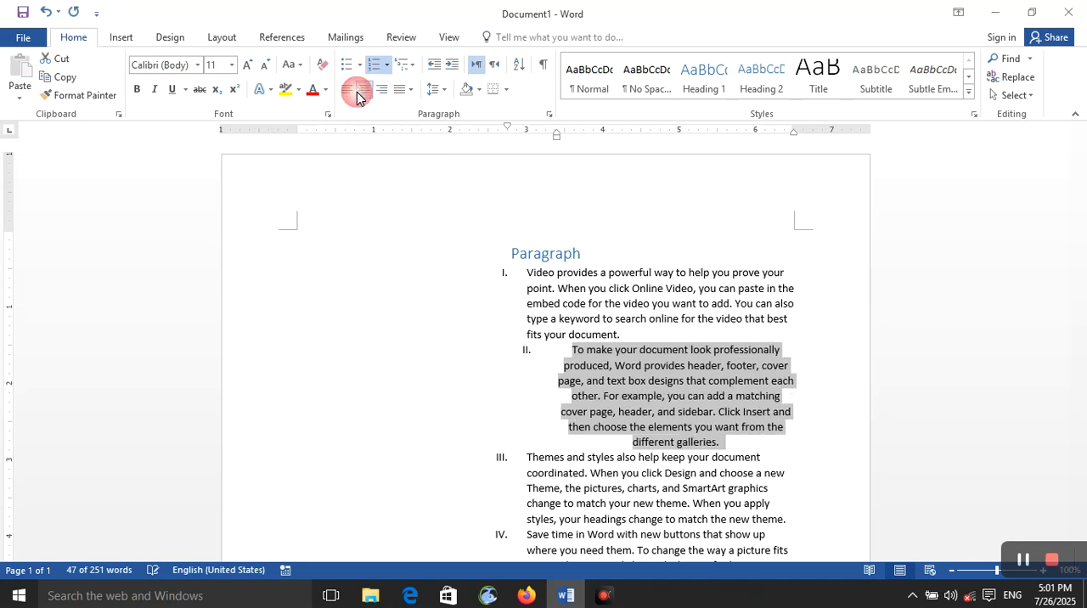
left_click(351, 93)
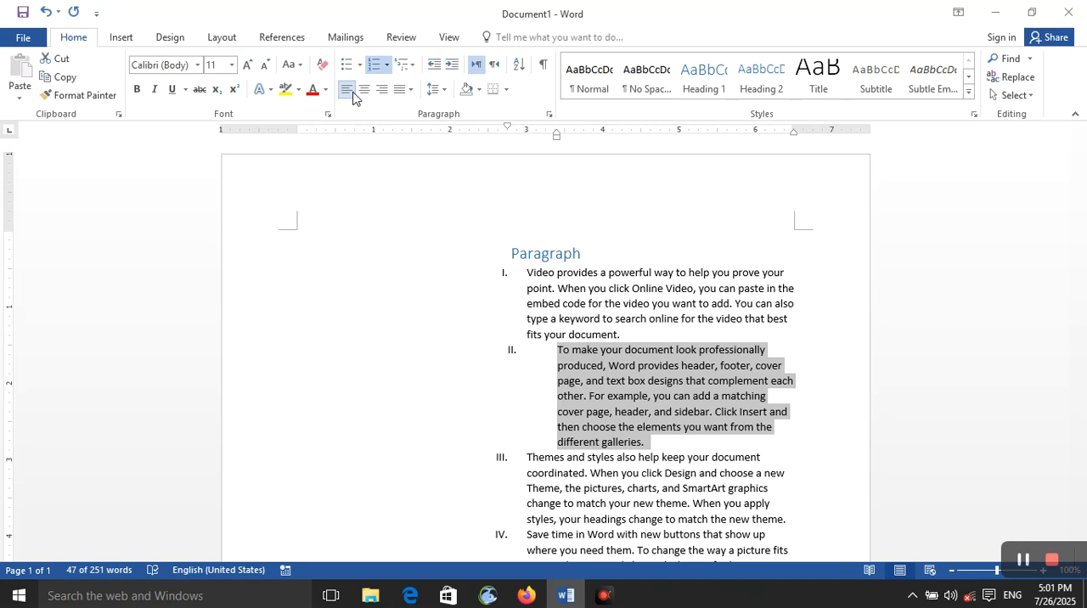
Try the Justify Medium and Justify High variants on the second paragraph and settle on plain Justify.
left_click(411, 91)
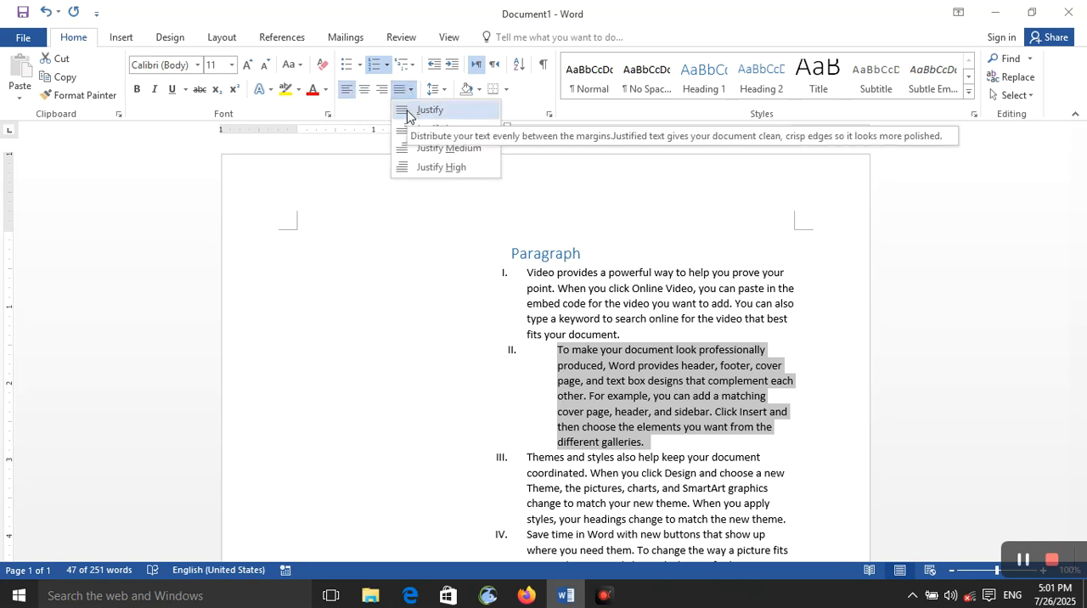
left_click(408, 113)
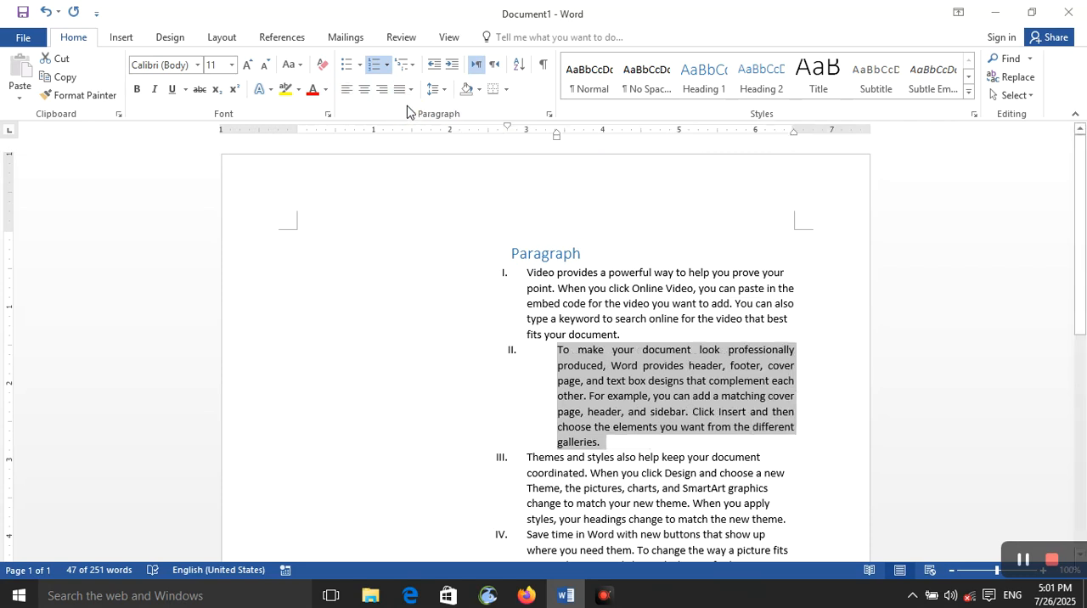
left_click(409, 90)
left_click(415, 130)
left_click(404, 89)
left_click(423, 148)
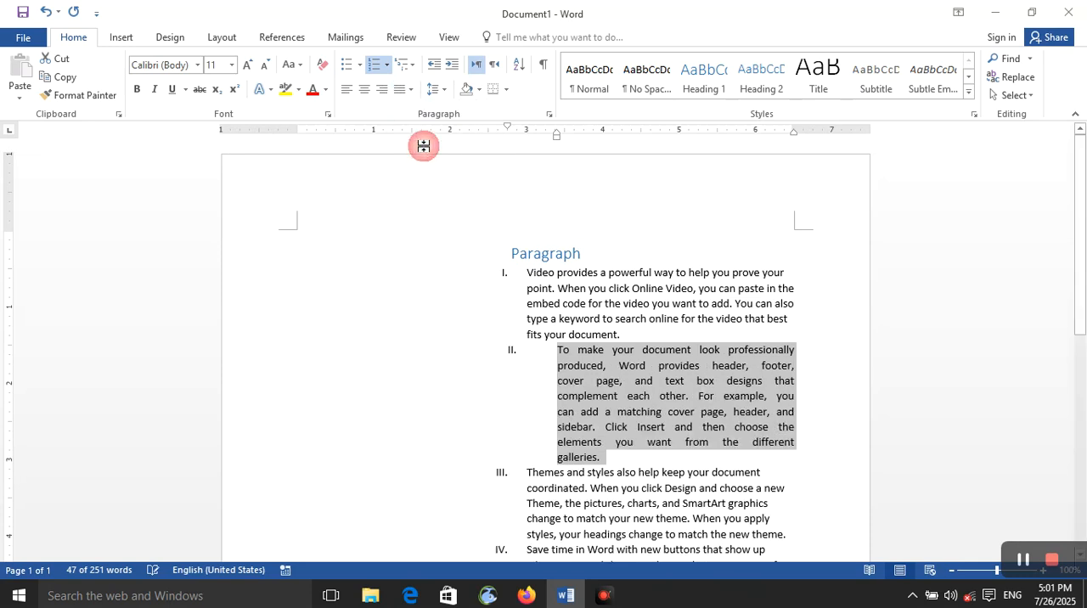
left_click(407, 90)
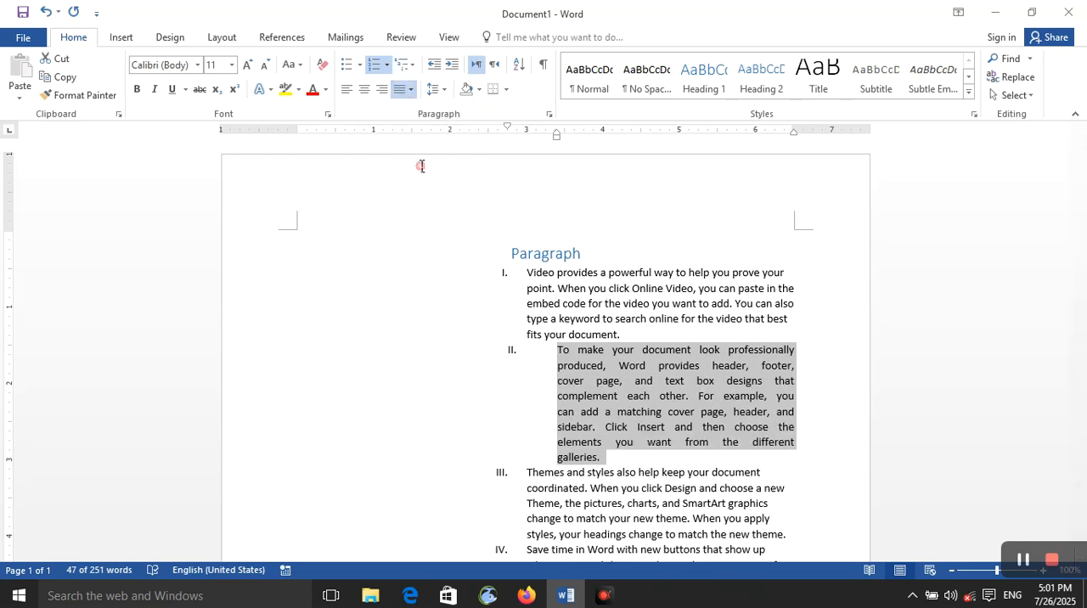
left_click(420, 166)
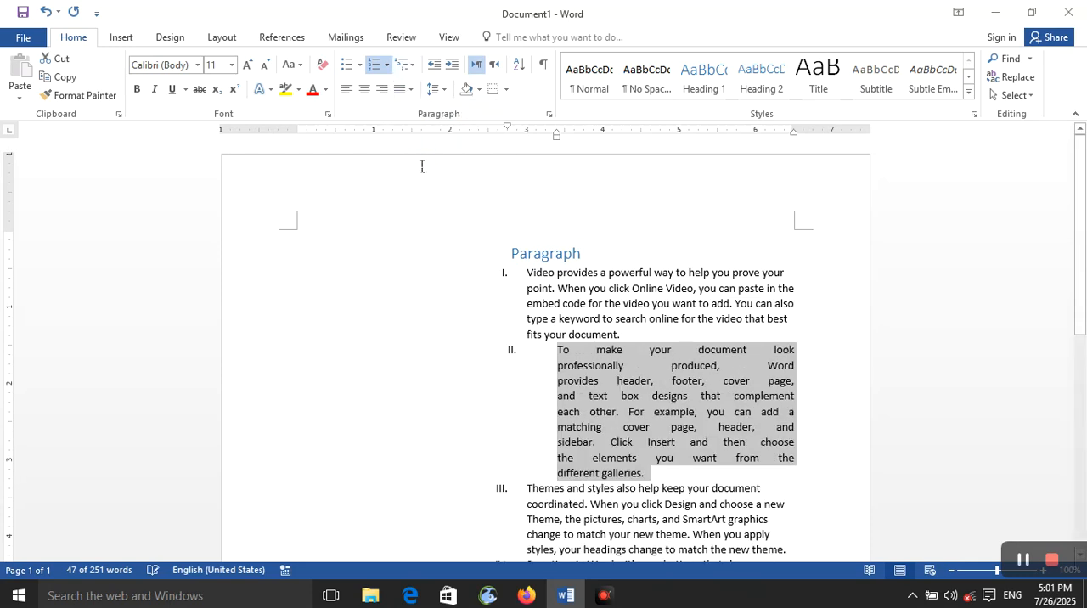
left_click(408, 90)
left_click(408, 111)
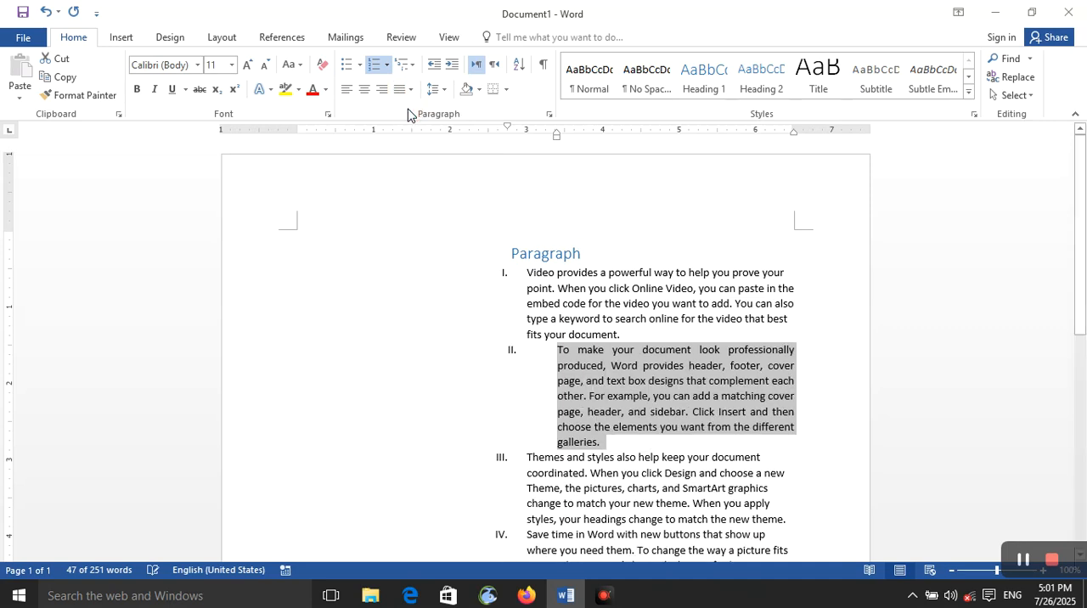
Try increasing the second paragraph's indent to the lettered sublevel, and bring it back to the Roman-numbered level.
left_click(451, 66)
left_click(453, 68)
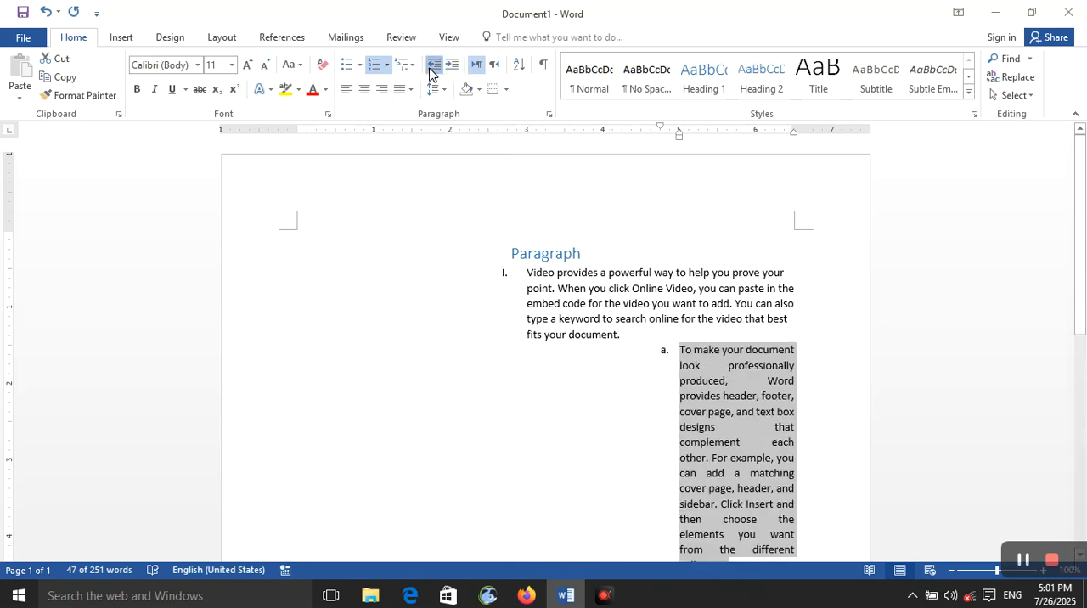
left_click(430, 68)
left_click(431, 68)
left_click(430, 68)
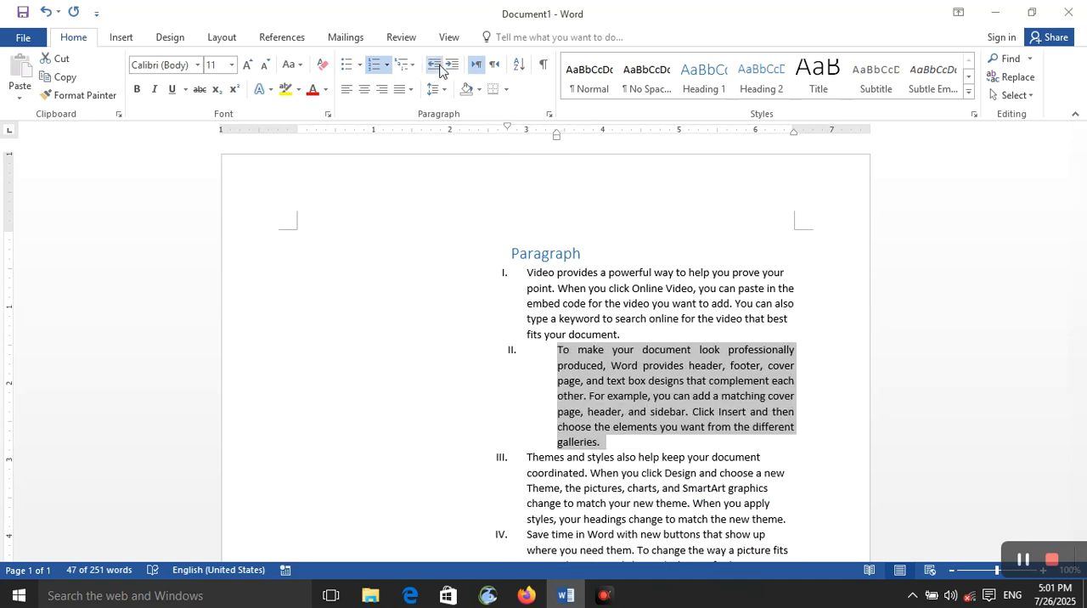
scroll(471, 288, "down", 8)
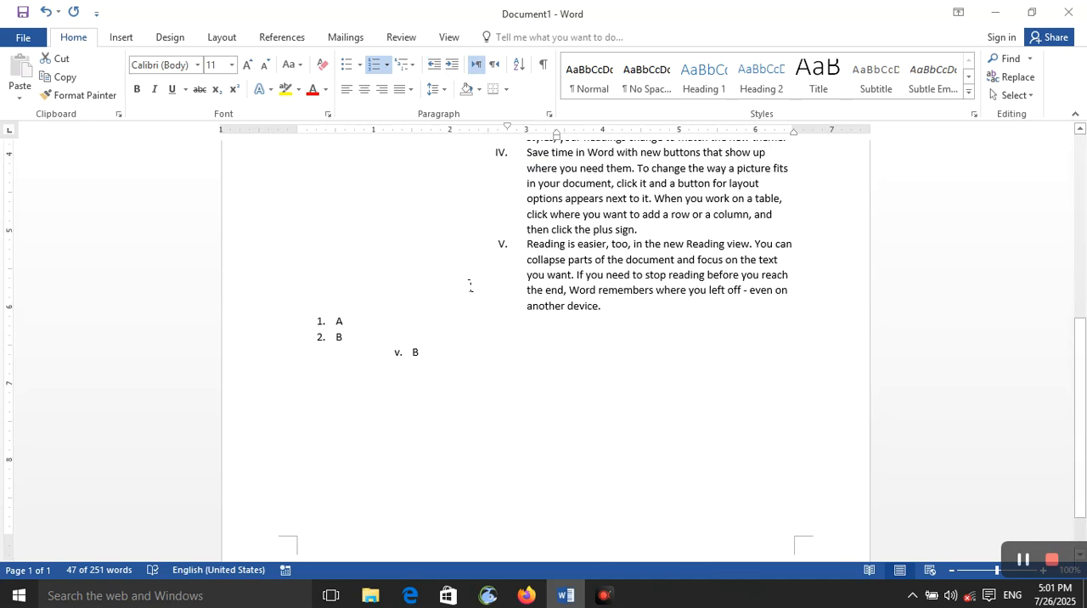
scroll(472, 288, "up", 8)
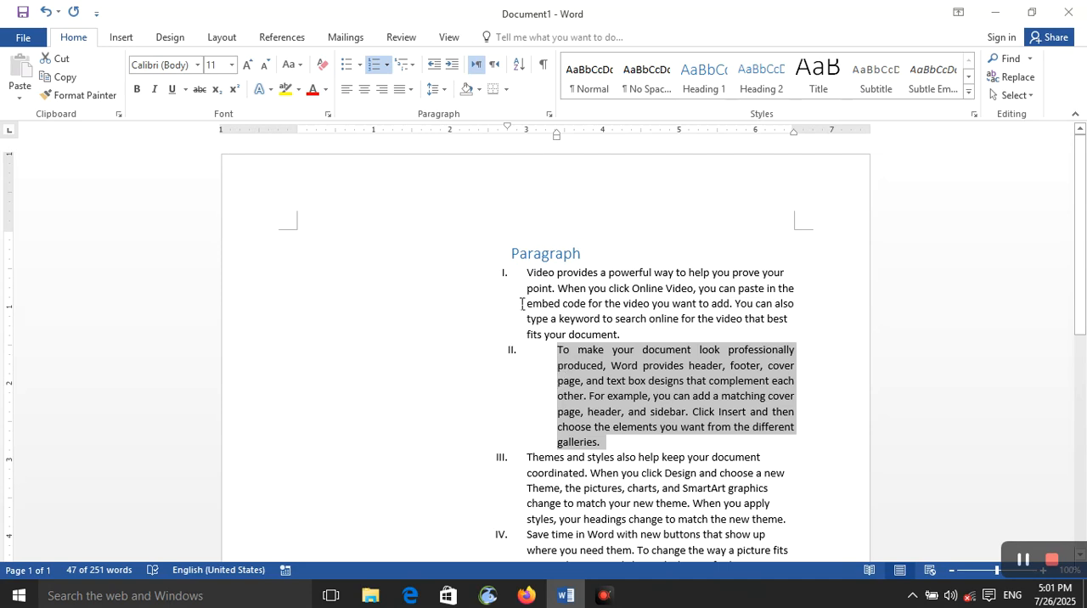
Increase the second paragraph's indent until it becomes sub-item a. under the first list item.
left_click(447, 72)
left_click(447, 72)
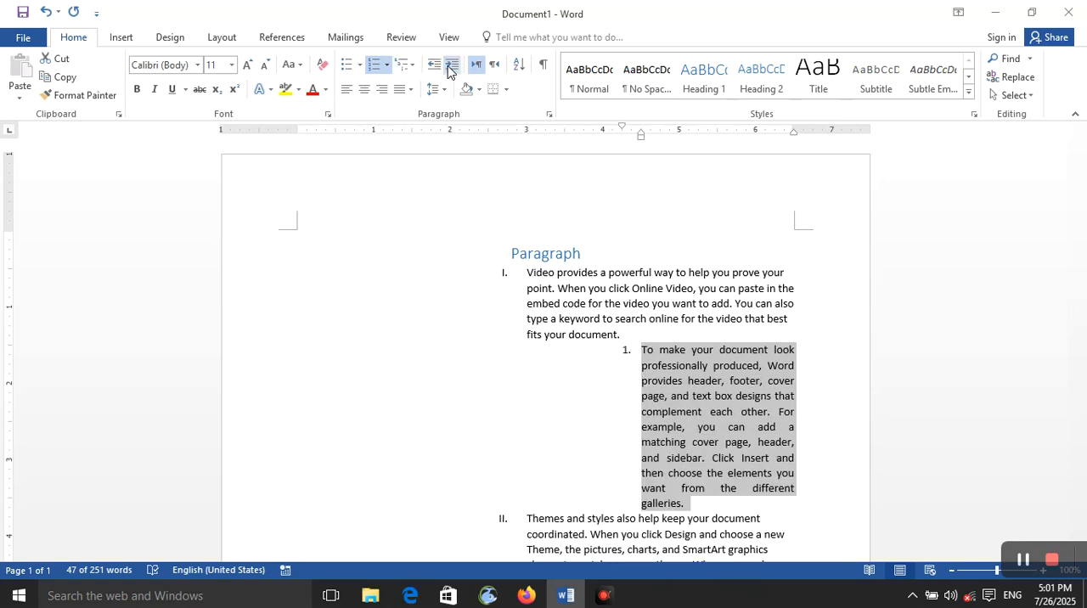
left_click(447, 72)
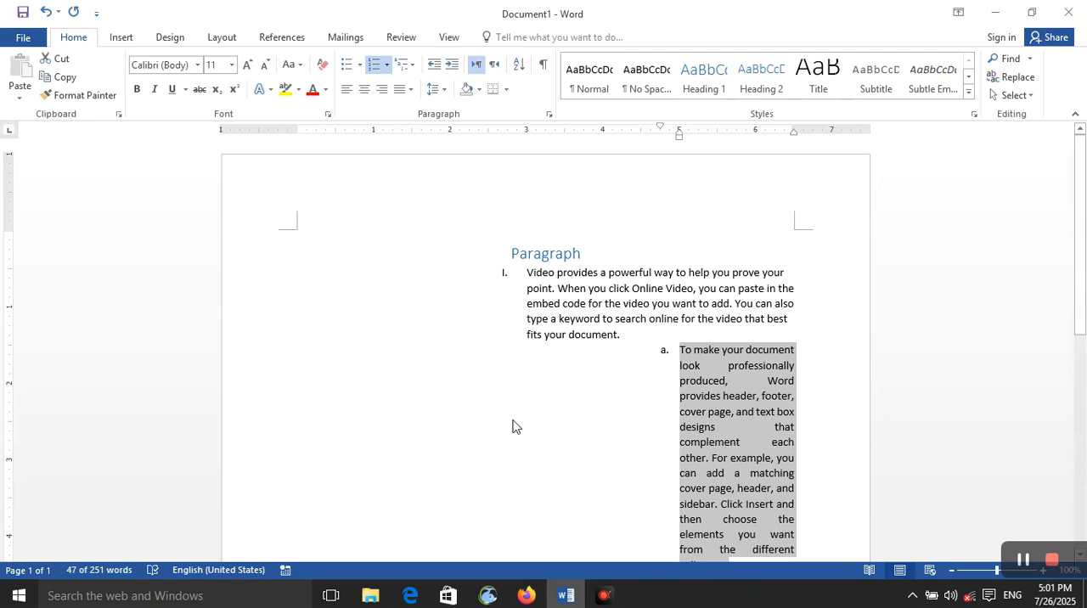
Draw a rectangle about 1.8" wide and 2.25" high in the empty space beside sub-item a.
left_click(122, 38)
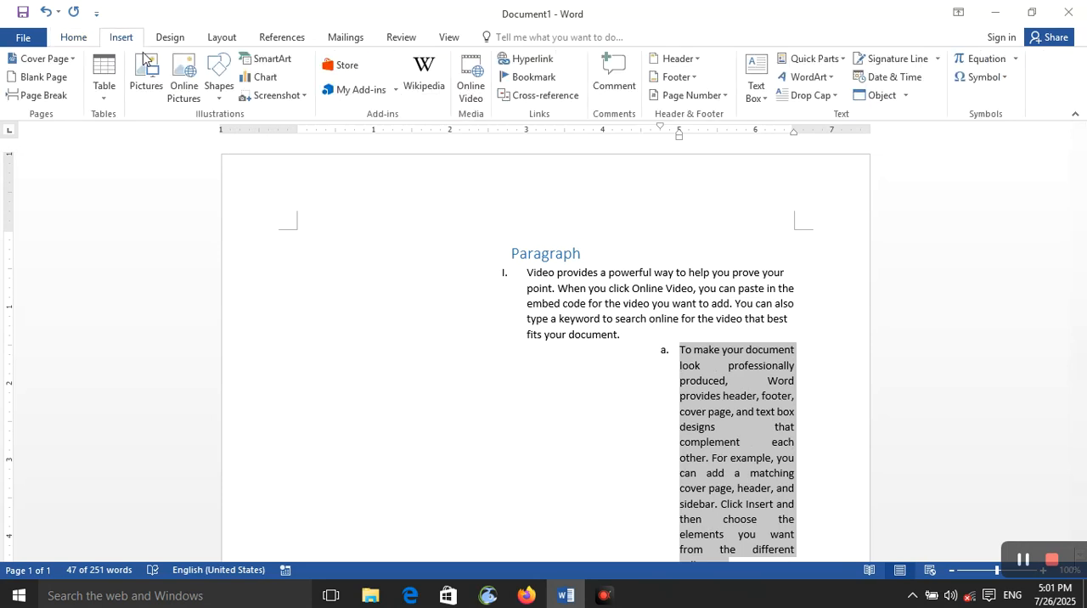
left_click(224, 99)
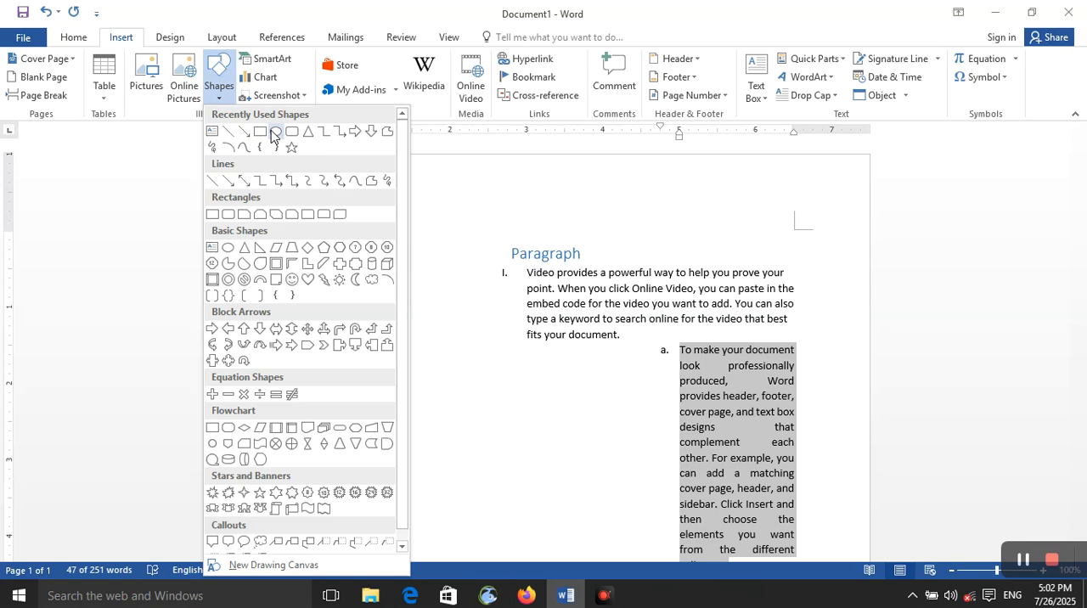
left_click(274, 131)
left_click(219, 85)
left_click(259, 132)
mouse_move(530, 371)
left_mouse_down()
mouse_move(633, 577)
mouse_move(673, 553)
mouse_move(660, 385)
mouse_move(670, 390)
left_mouse_up()
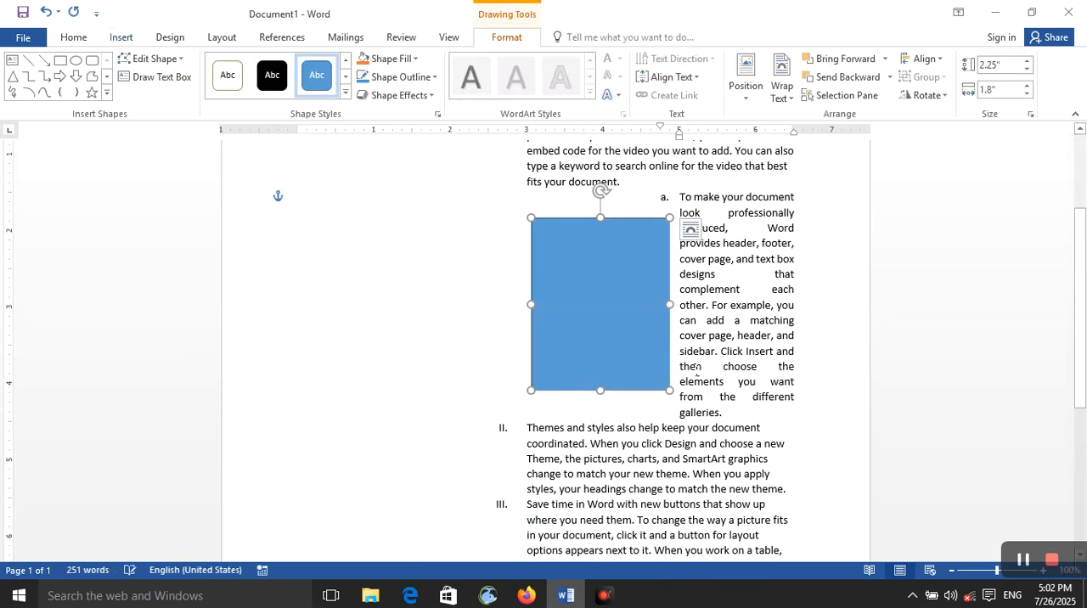
scroll(695, 370, "up", 3)
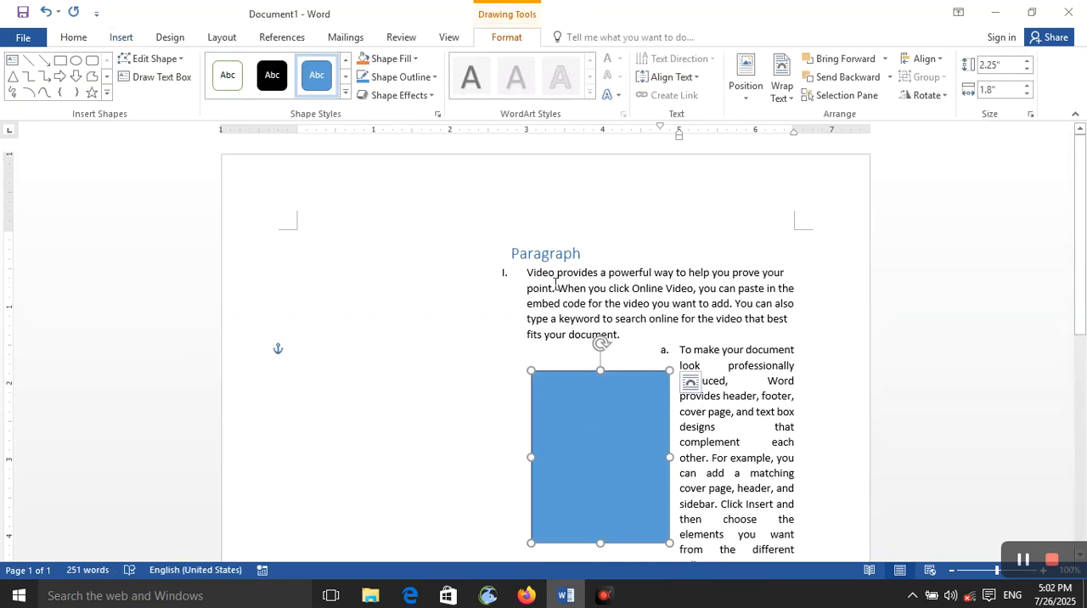
Place the cursor in sub-item a., try increasing its indent, and bring it back to the same level.
left_click(124, 40)
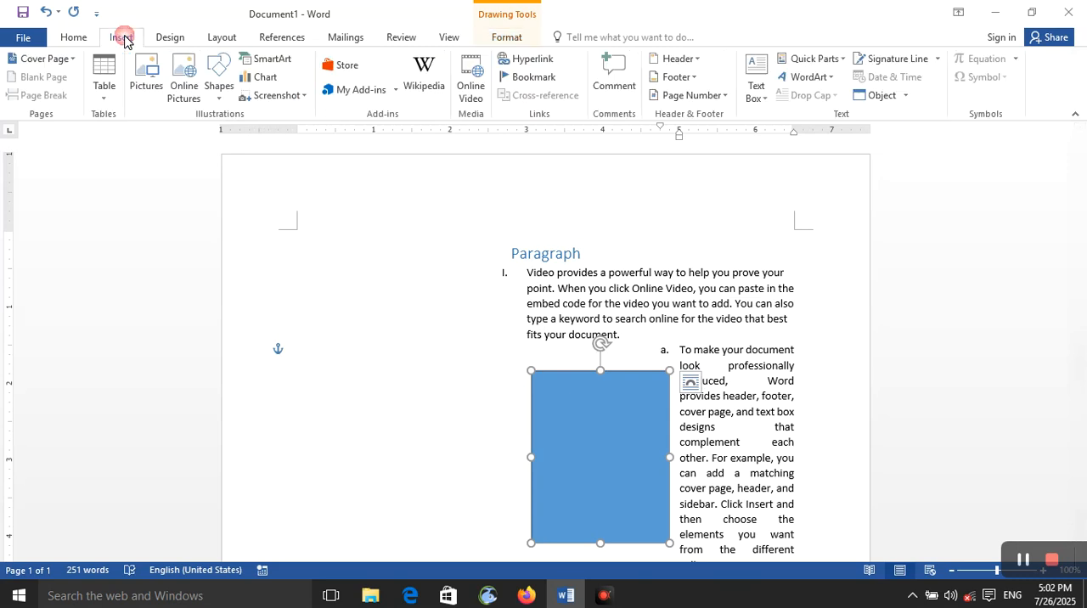
left_click(93, 38)
left_click(388, 100)
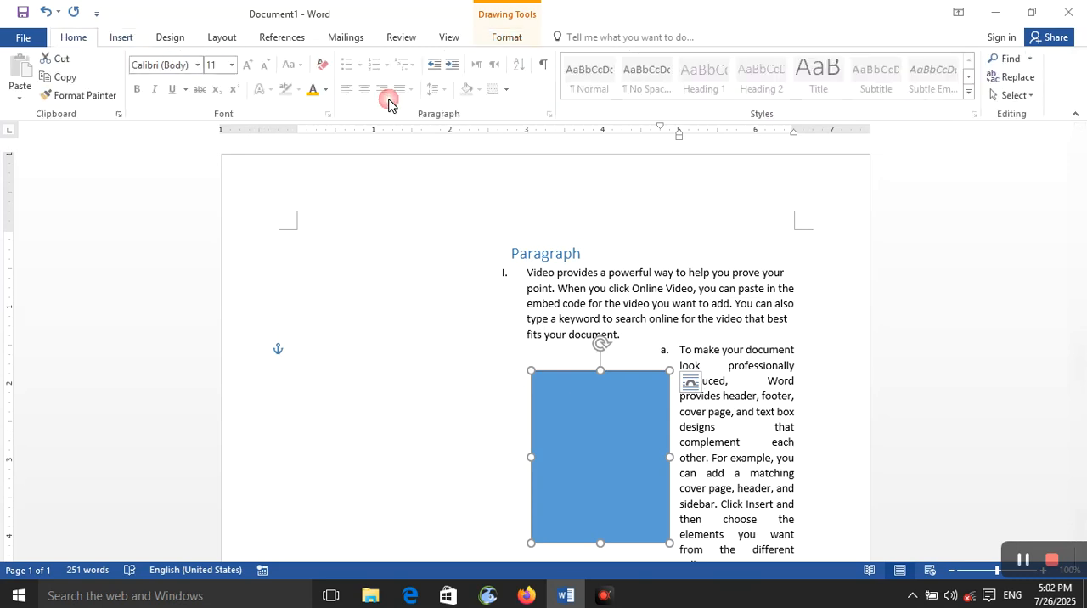
left_click(704, 367)
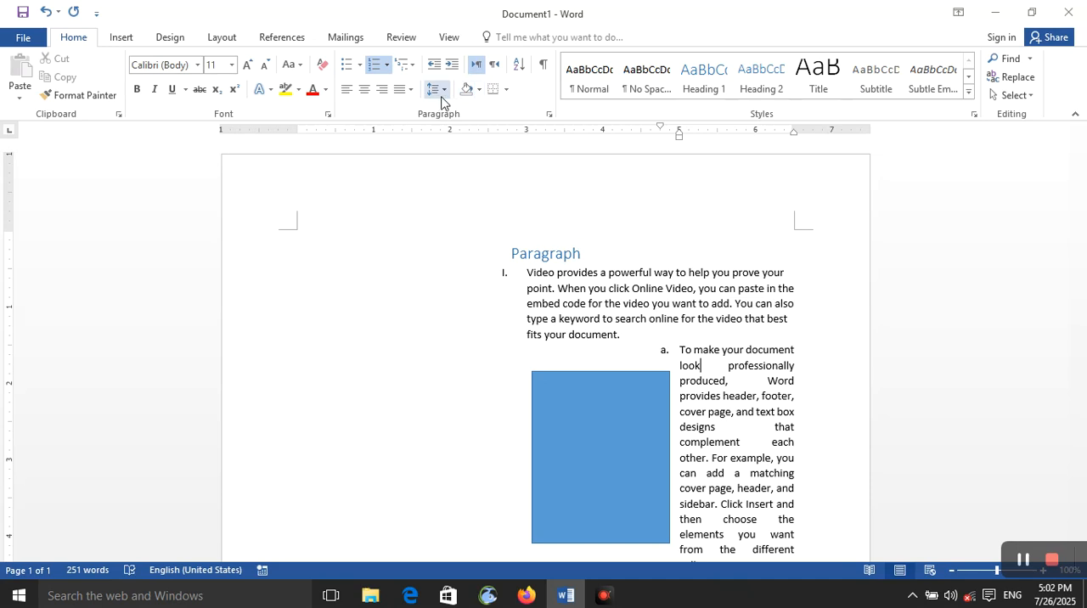
left_click(452, 64)
left_click(435, 66)
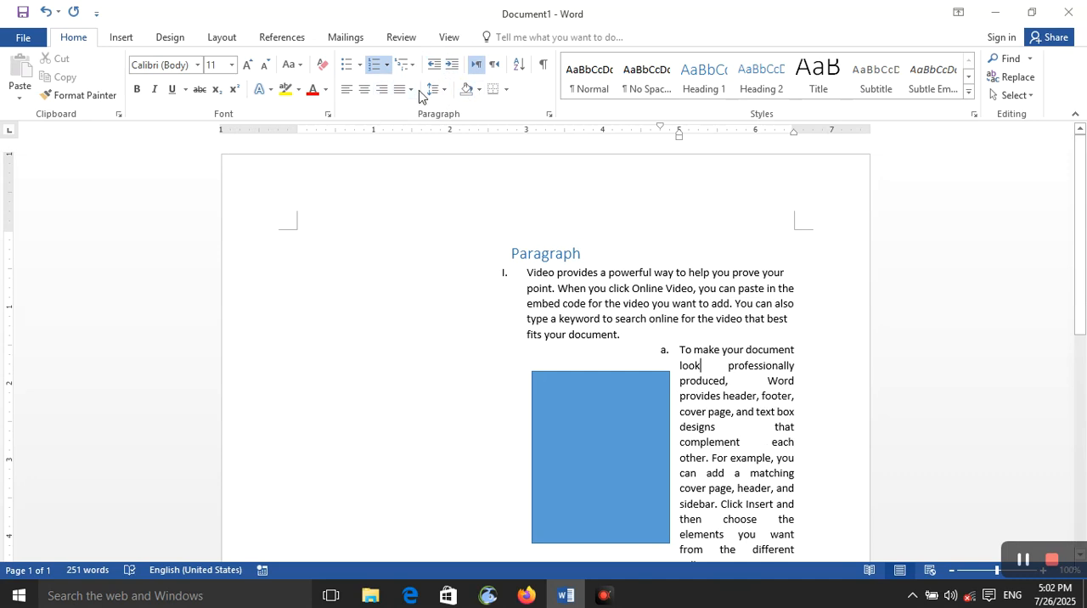
left_click(443, 90)
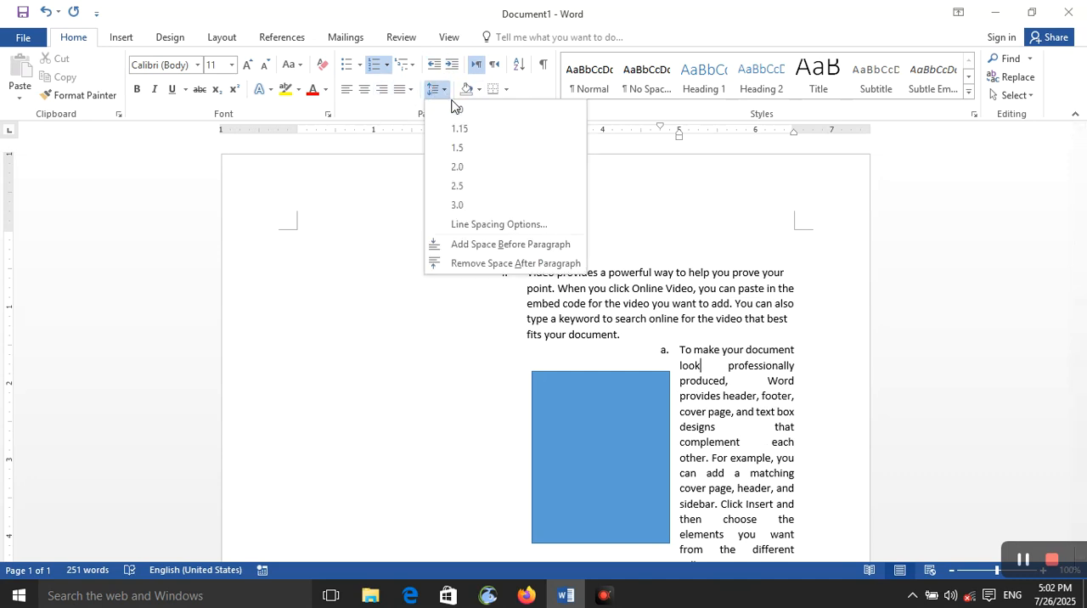
left_click(442, 92)
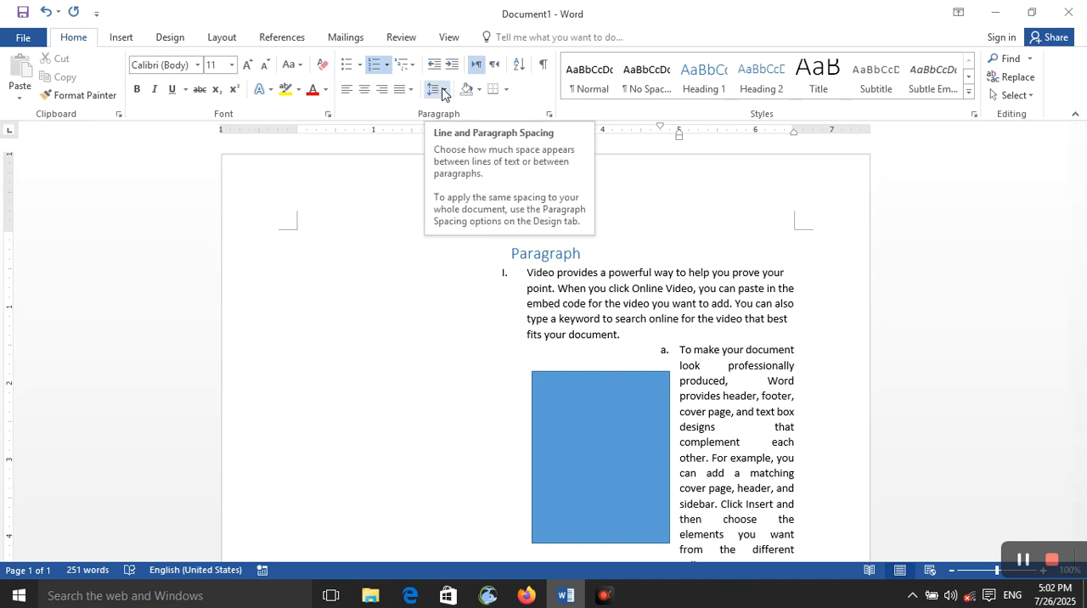
left_click(442, 91)
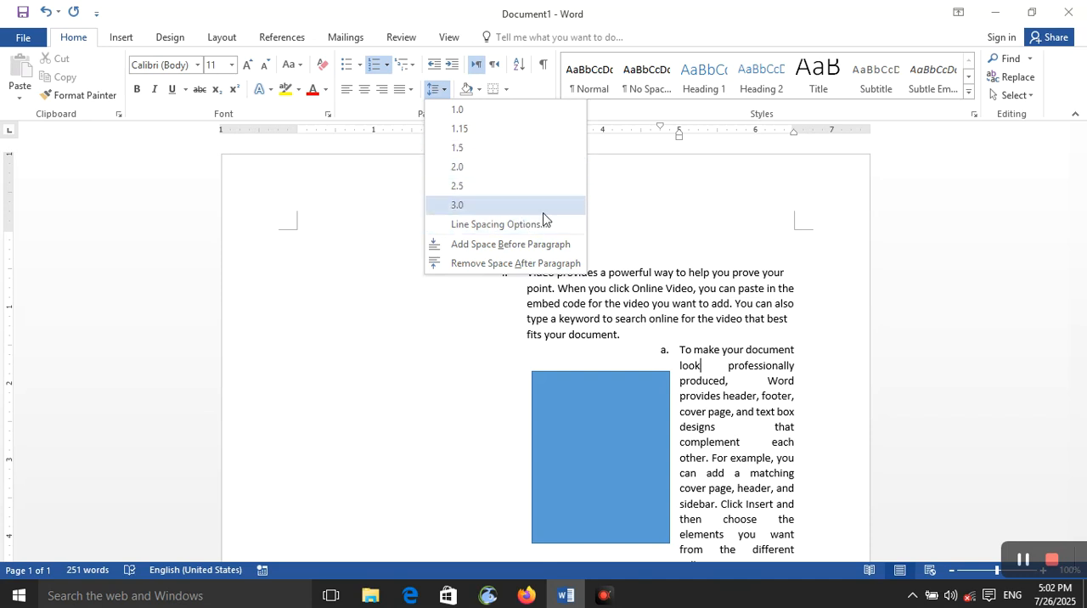
left_click(759, 397)
Select the first list paragraph and open its detailed line spacing options.
left_click(689, 287)
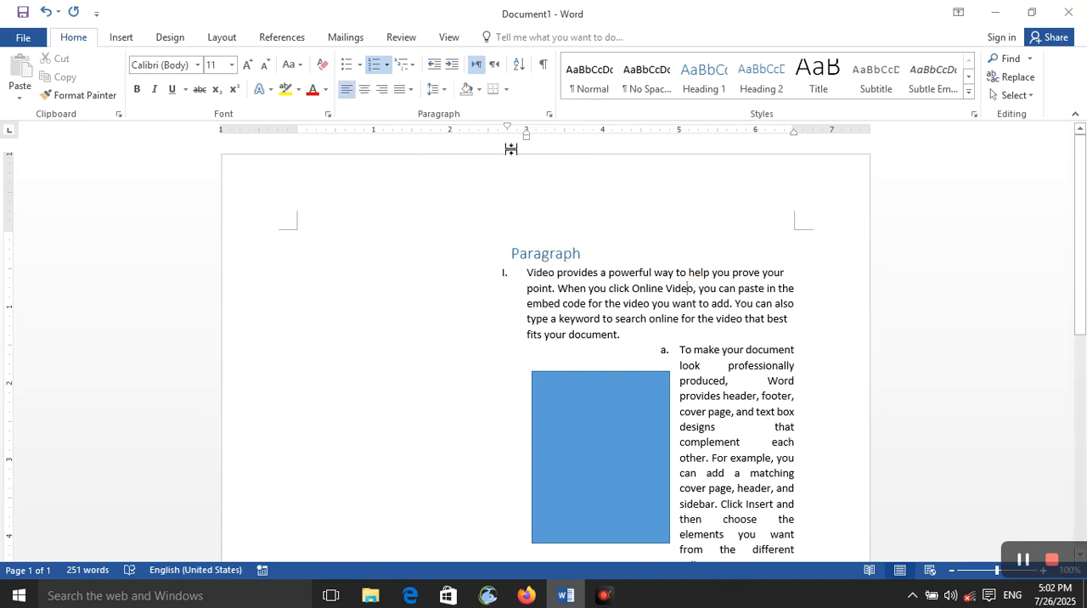
triple_click(630, 308)
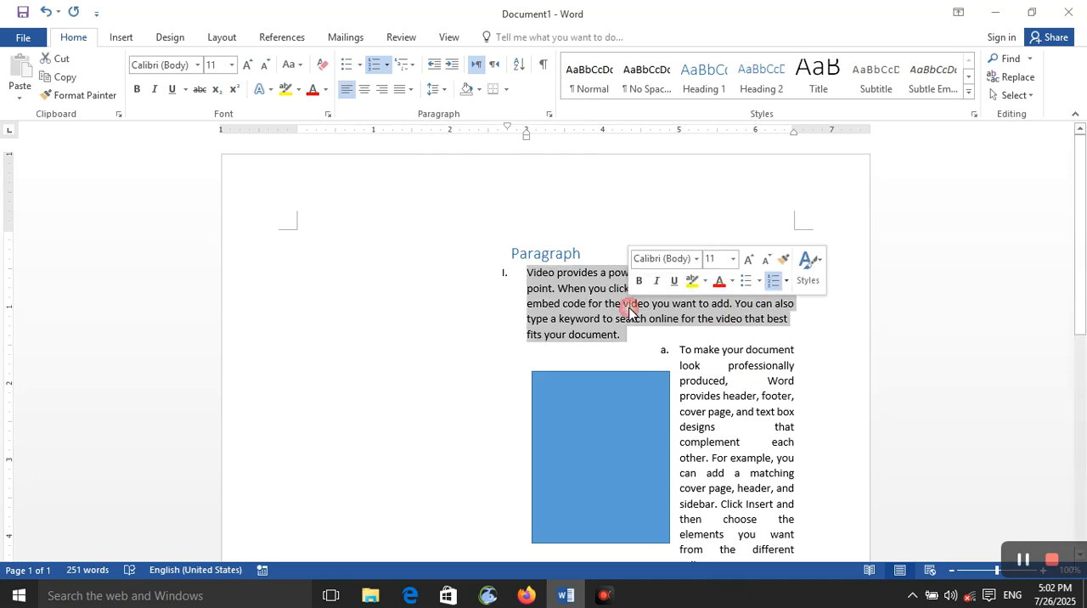
left_click(435, 89)
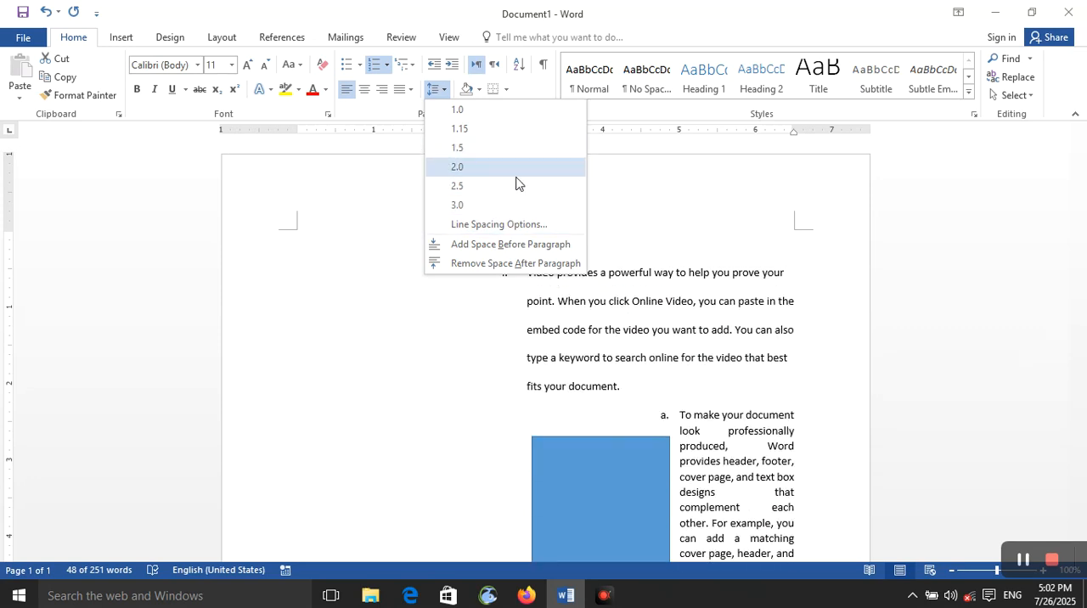
left_click(501, 224)
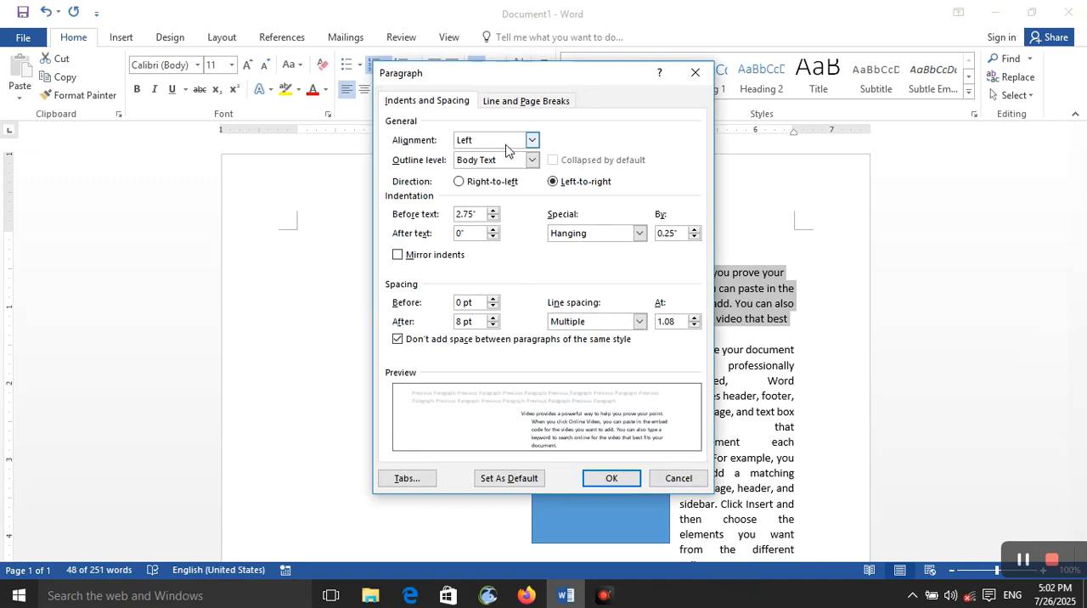
Review the available alignment and outline level choices for the selected first paragraph.
left_click(506, 144)
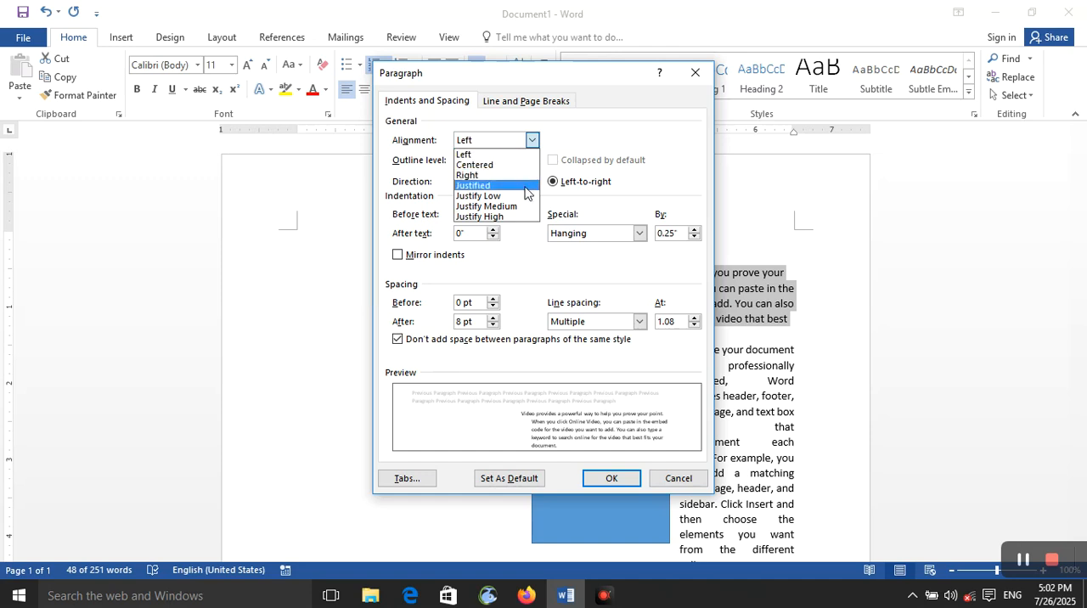
left_click(567, 138)
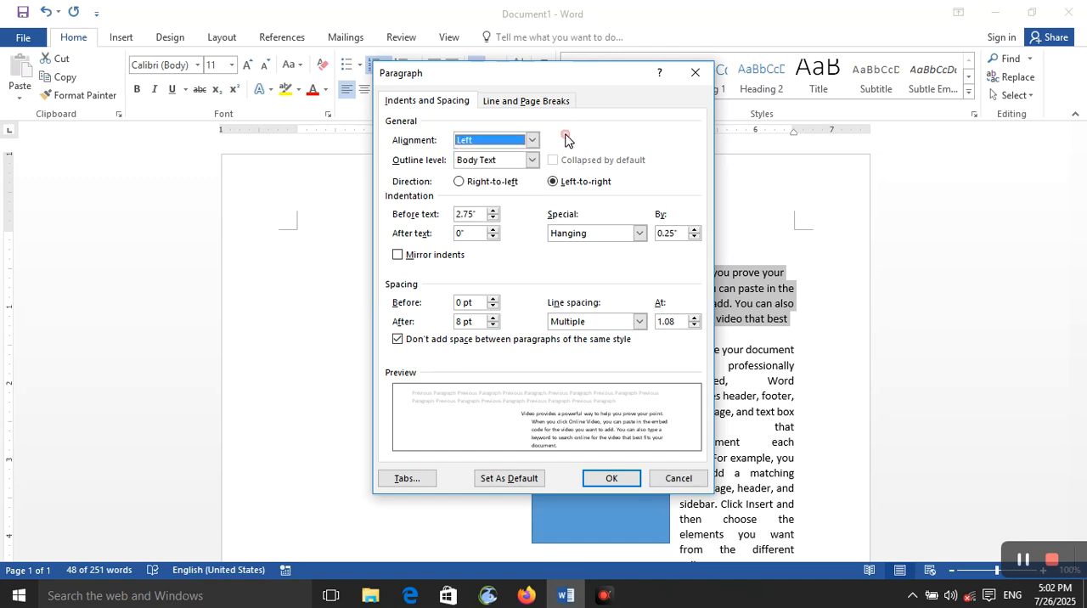
left_click(532, 161)
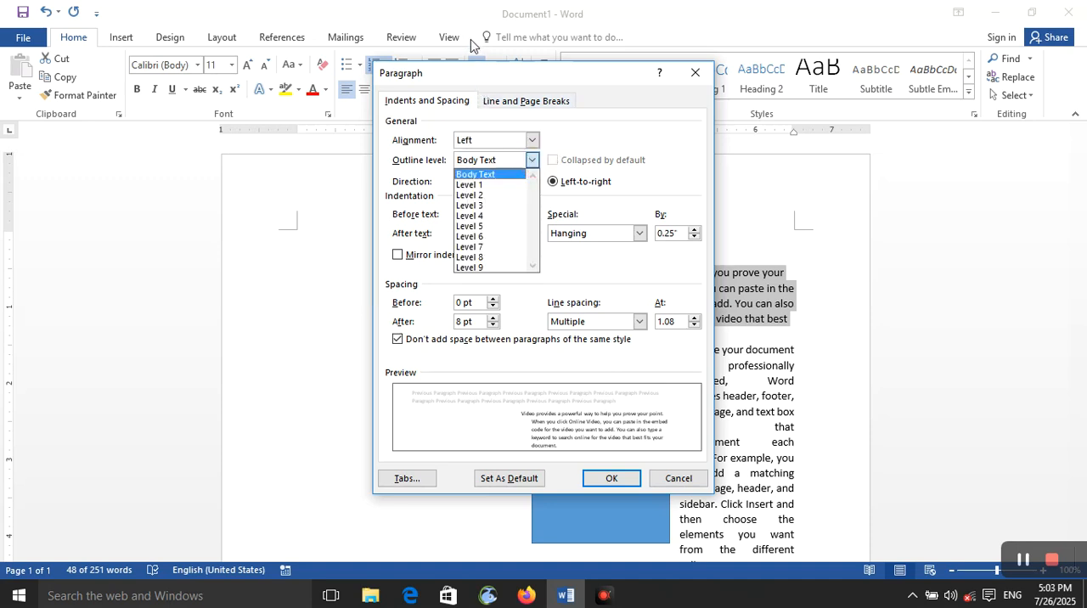
left_click(581, 139)
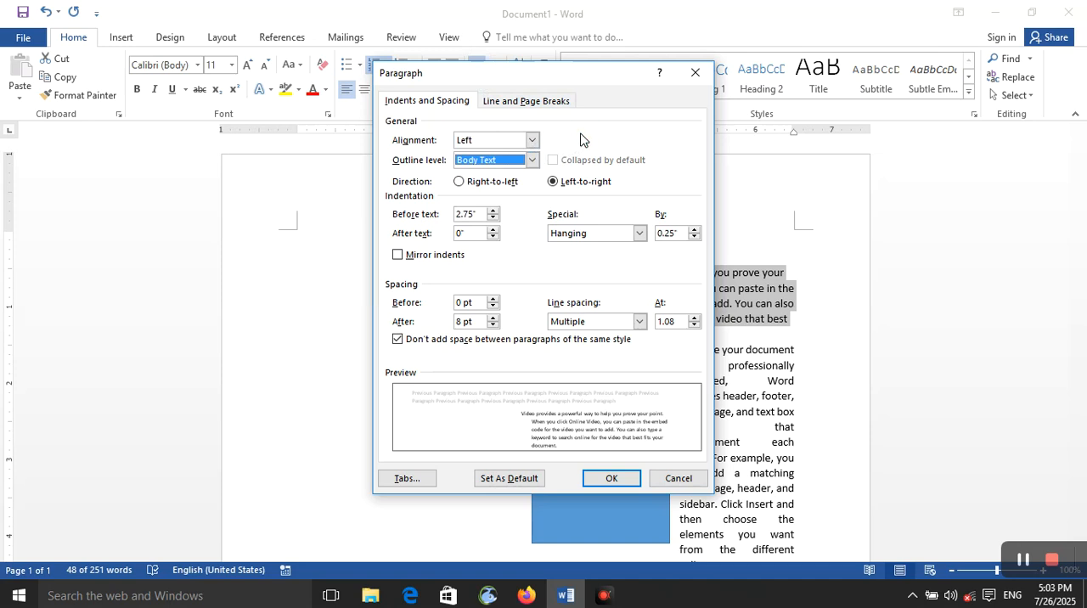
left_click(532, 161)
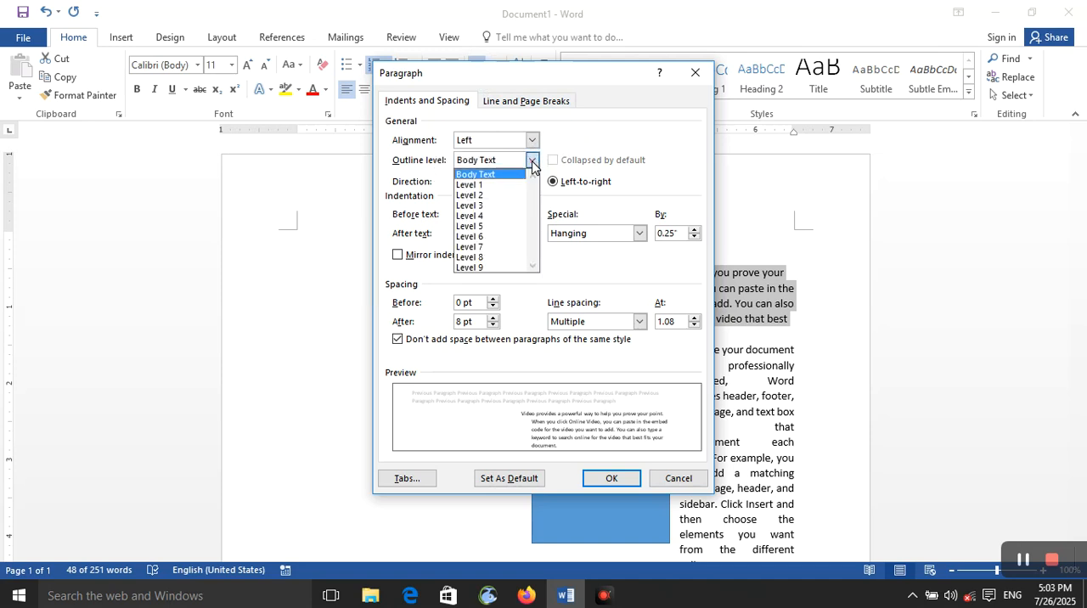
left_click(604, 153)
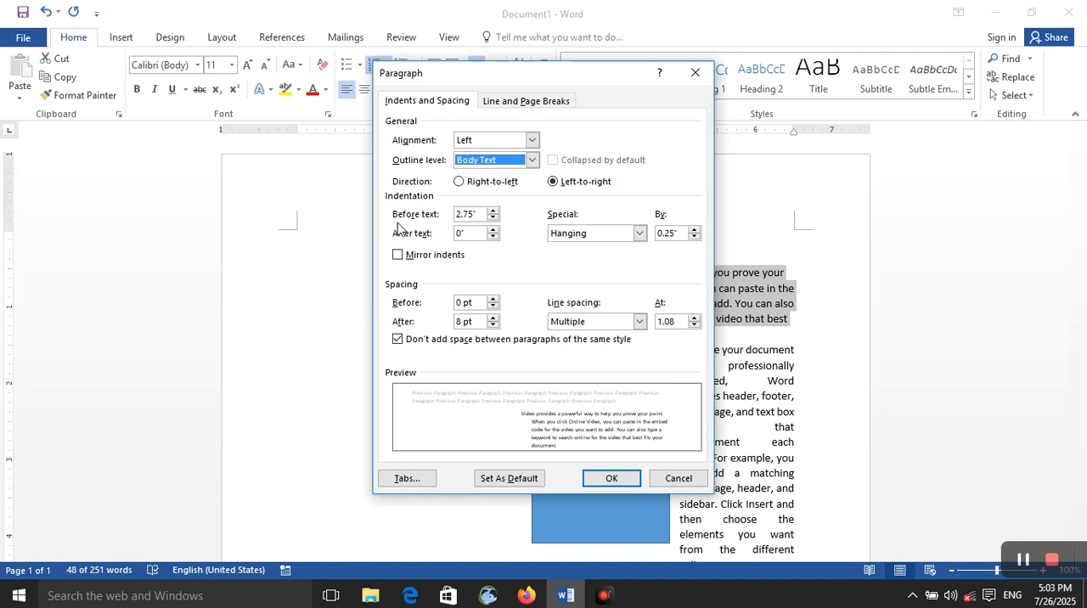
Set the first paragraph's indentation before text to 0.9".
left_click(491, 210)
left_click(491, 211)
left_click(492, 210)
left_click(492, 211)
left_click(492, 211)
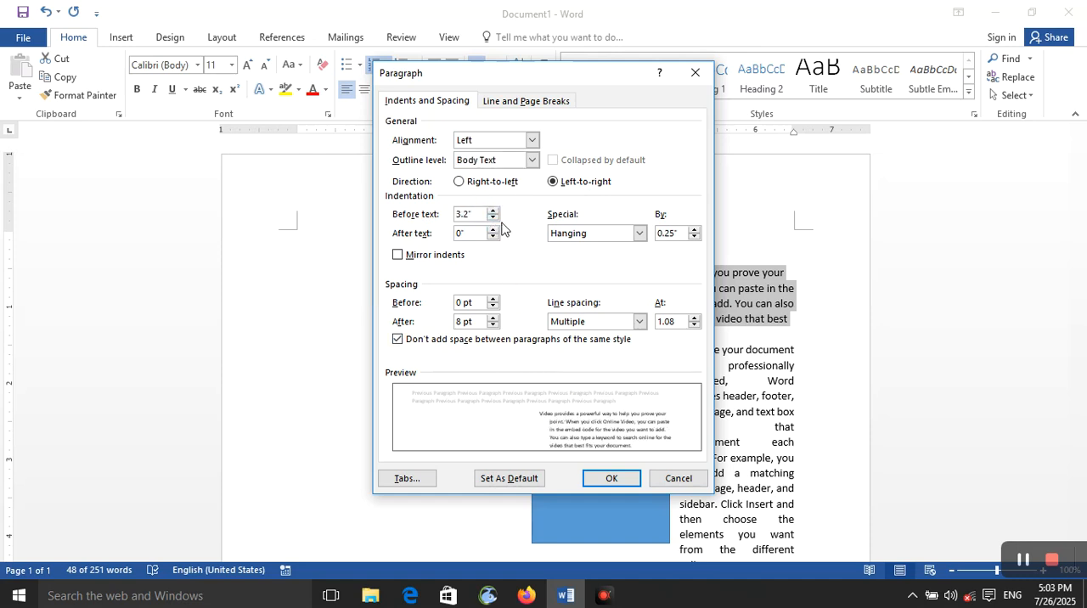
left_click(492, 219)
left_click(492, 219)
left_click(492, 219)
left_click(492, 219)
left_click(492, 220)
left_click(493, 219)
left_click(493, 221)
left_click(494, 223)
left_click(494, 219)
left_click(493, 220)
left_click(493, 220)
left_click(494, 220)
left_click(493, 219)
left_click(493, 220)
left_click(493, 220)
left_click(493, 220)
left_click(493, 220)
left_click(493, 220)
left_click(493, 220)
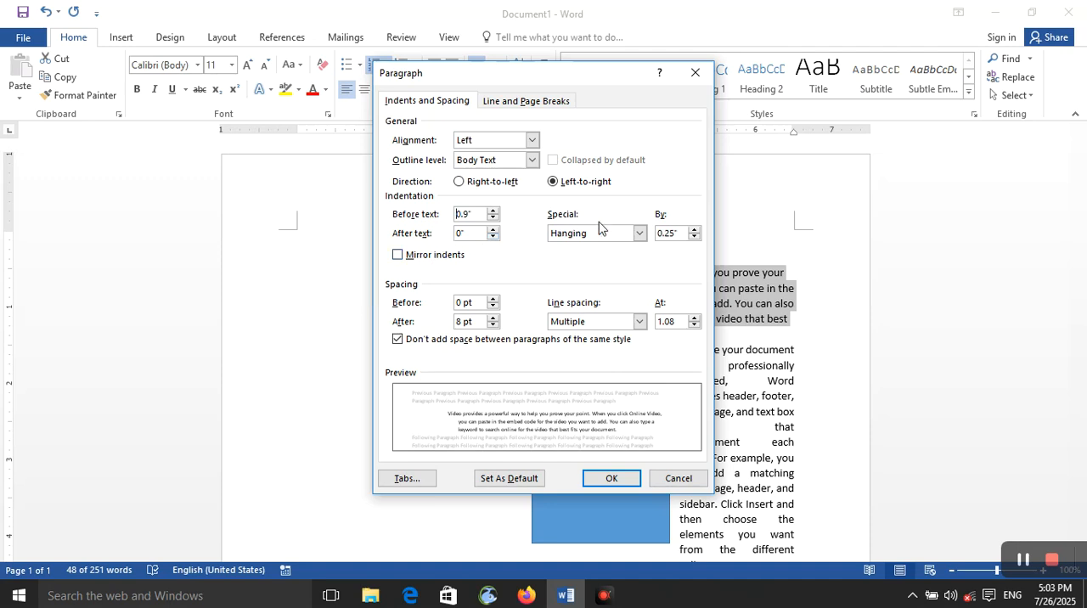
Try the First line and (none) special indents on the first paragraph, and set it back to Hanging.
left_click(638, 233)
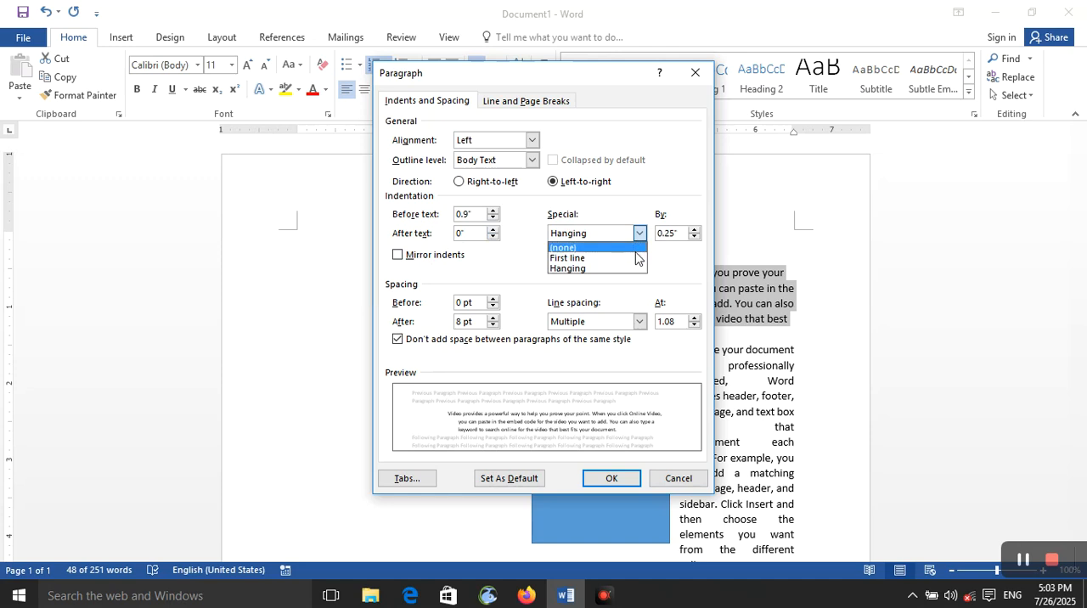
left_click(636, 260)
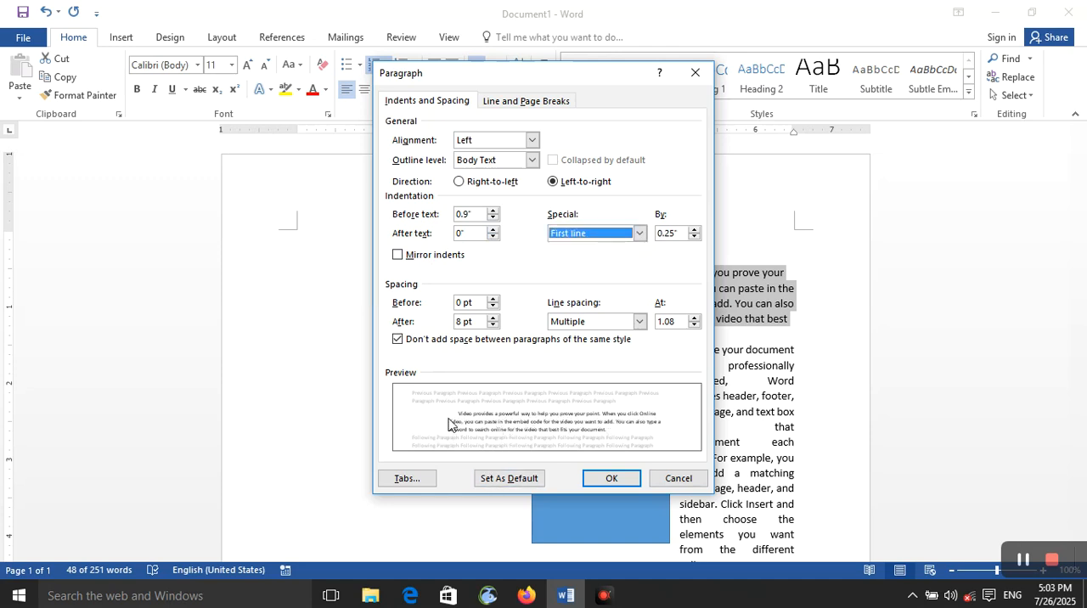
left_click(638, 232)
left_click(627, 248)
left_click(639, 233)
left_click(625, 269)
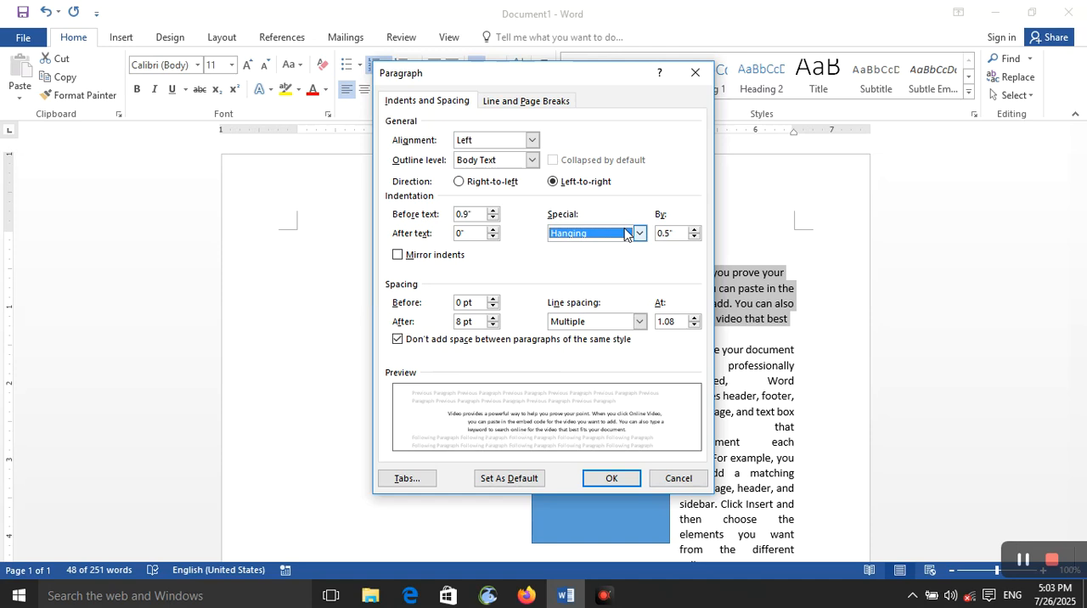
Set the first paragraph's hanging indent to 0.3".
left_click(695, 230)
left_click(695, 230)
left_click(695, 230)
left_click(694, 238)
left_click(694, 237)
left_click(695, 238)
left_click(695, 238)
left_click(695, 237)
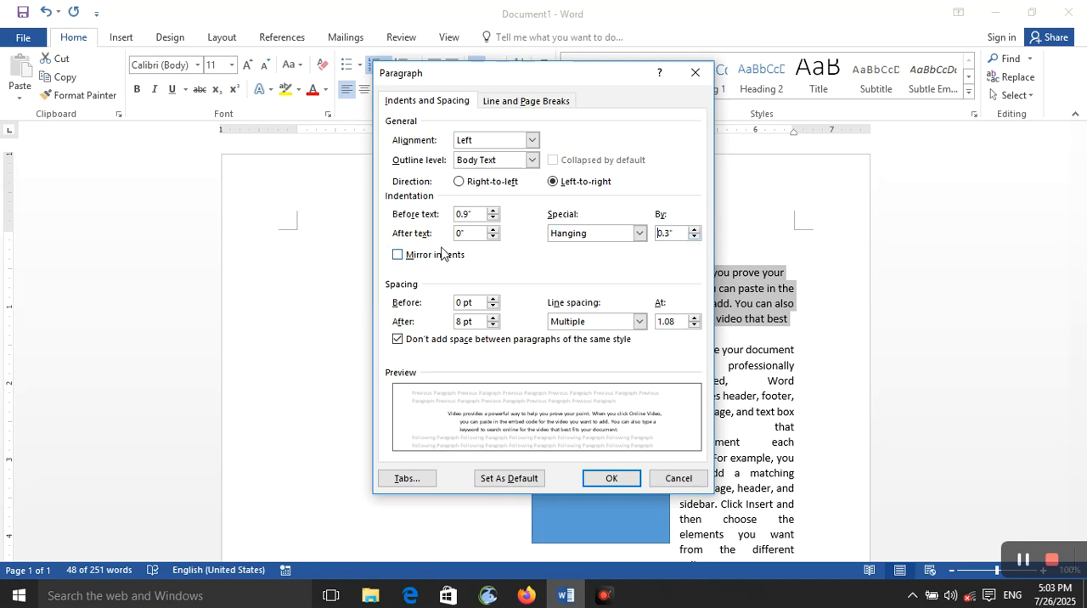
Set the first paragraph's indentation after text to 1.5".
left_click(492, 229)
left_click(492, 229)
left_click(492, 229)
left_click(493, 229)
left_click(492, 230)
left_click(492, 230)
left_click(493, 230)
left_click(493, 229)
left_click(492, 230)
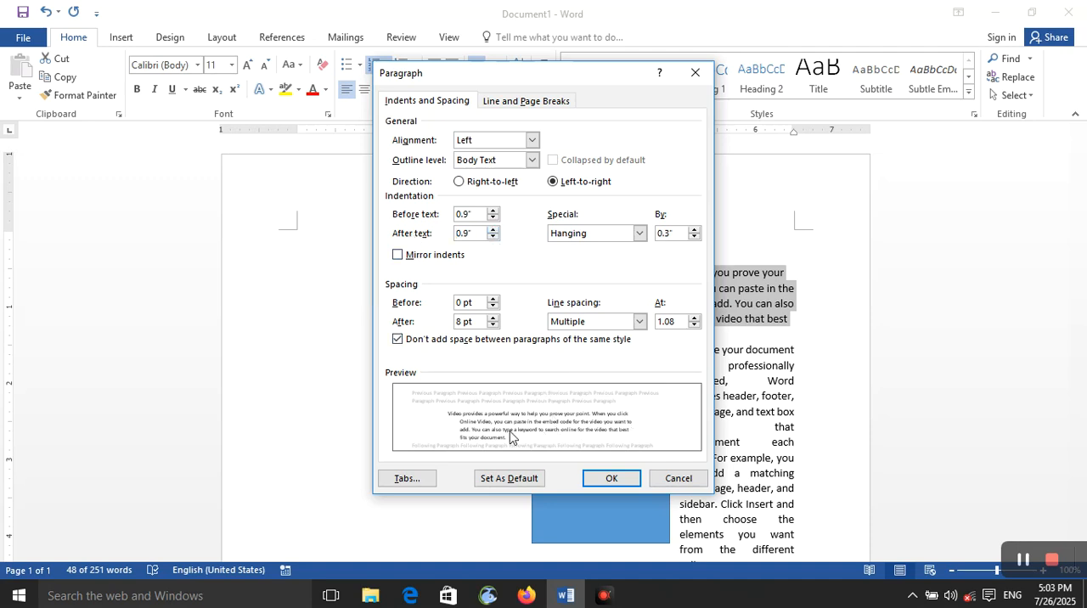
left_click(495, 230)
left_click(495, 230)
left_click(495, 230)
left_click(495, 230)
left_click(495, 230)
left_click(495, 230)
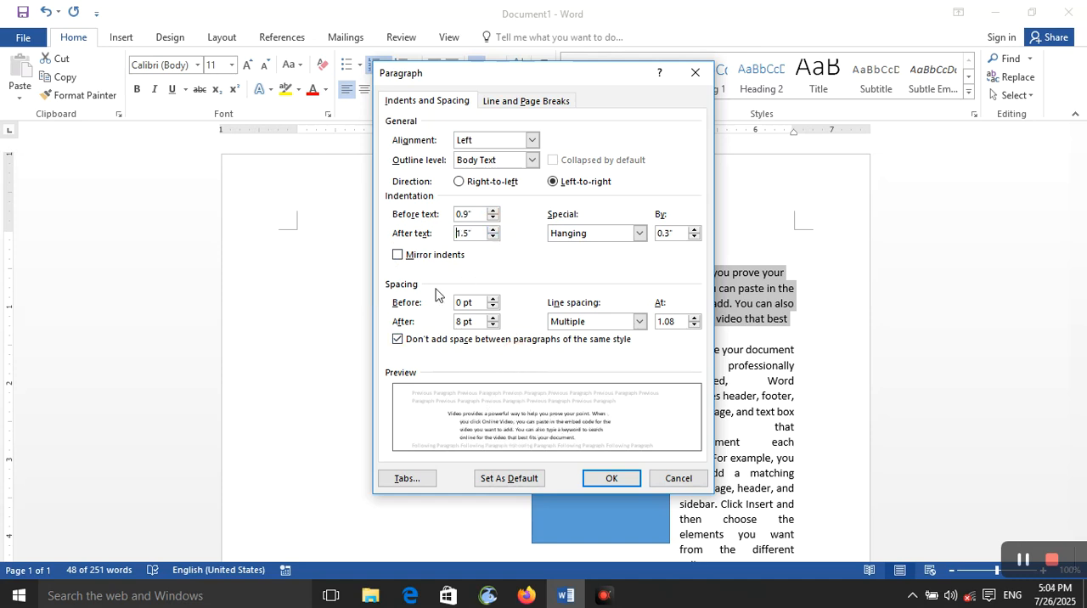
Toggle Mirror indents on and off for the first paragraph to compare, and leave it on.
left_click(399, 256)
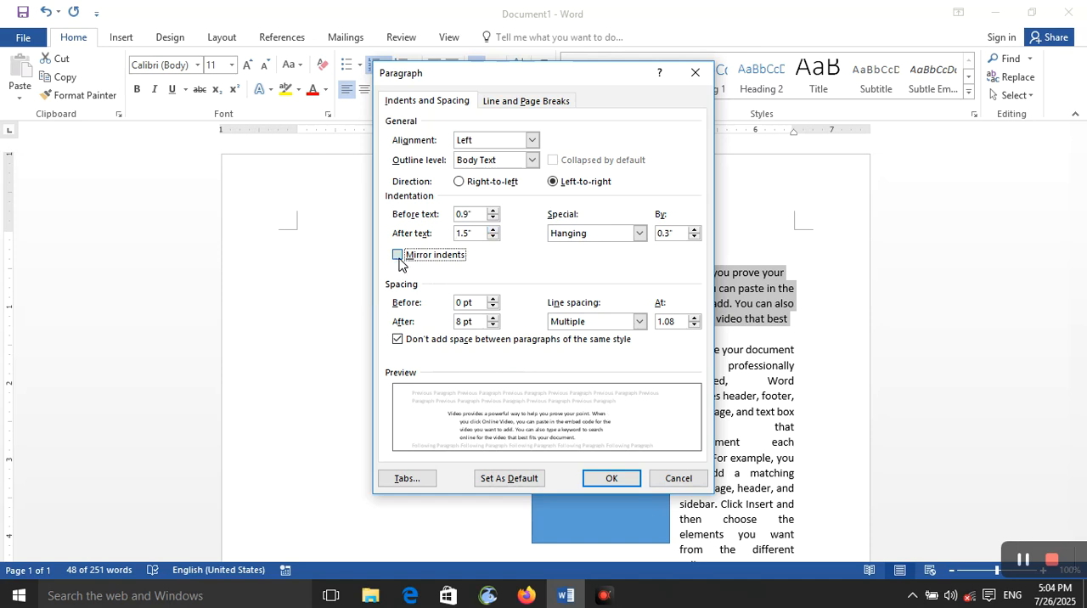
left_click(398, 257)
left_click(398, 256)
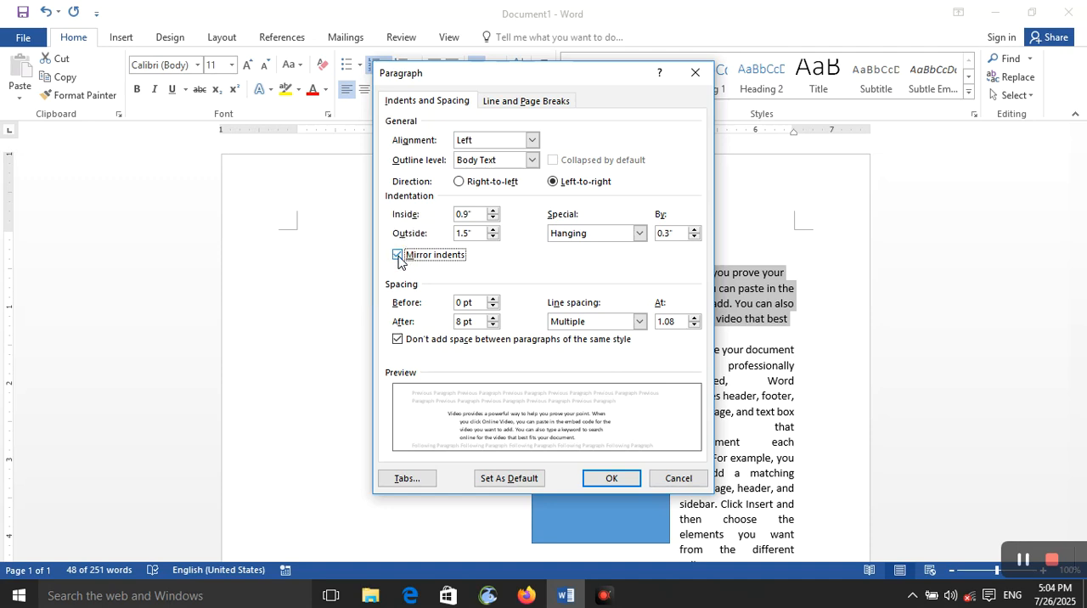
left_click(398, 257)
left_click(397, 256)
Set the first paragraph's inside indent to 1.5" and turn Mirror indents off.
left_click(493, 211)
left_click(493, 211)
left_click(493, 210)
left_click(493, 211)
left_click(493, 211)
left_click(493, 211)
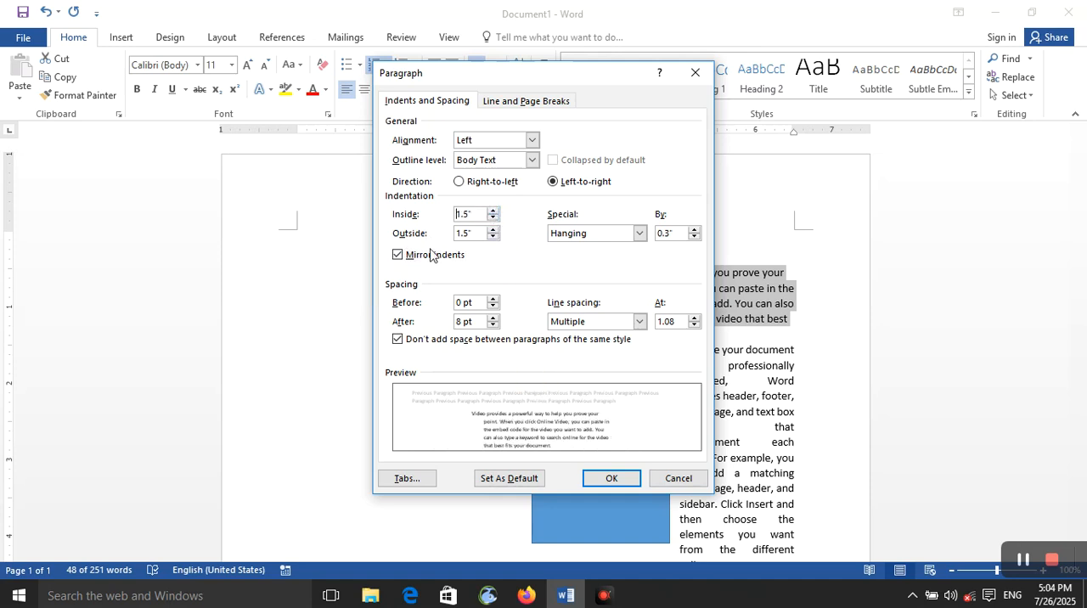
left_click(398, 255)
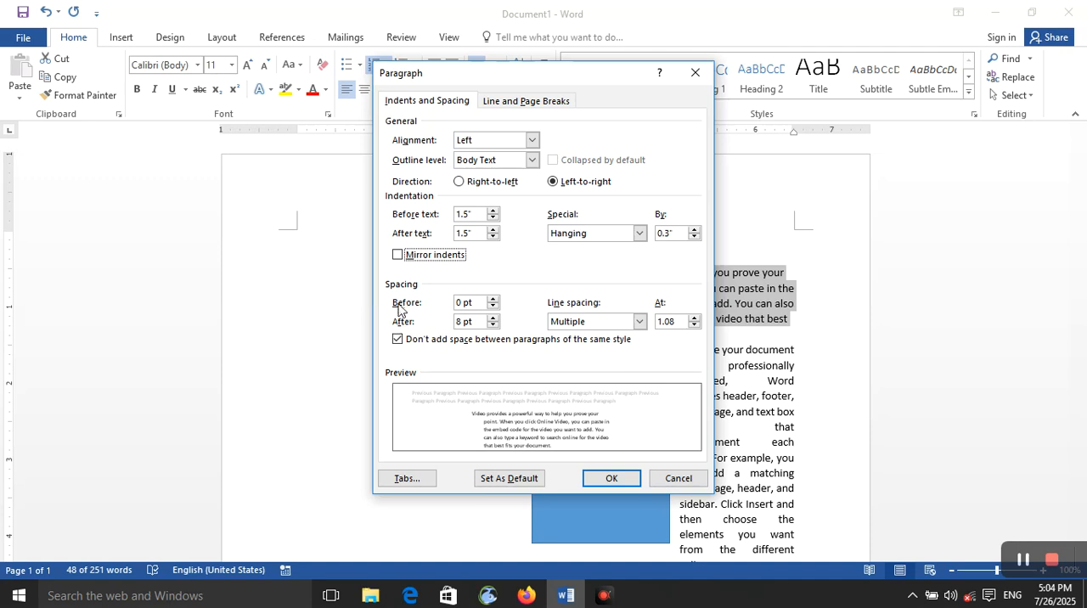
Set the first paragraph's spacing to 42 pt before and 24 pt after.
left_click(494, 299)
left_click(493, 299)
left_click(494, 299)
left_click(494, 299)
left_click(493, 299)
left_click(493, 299)
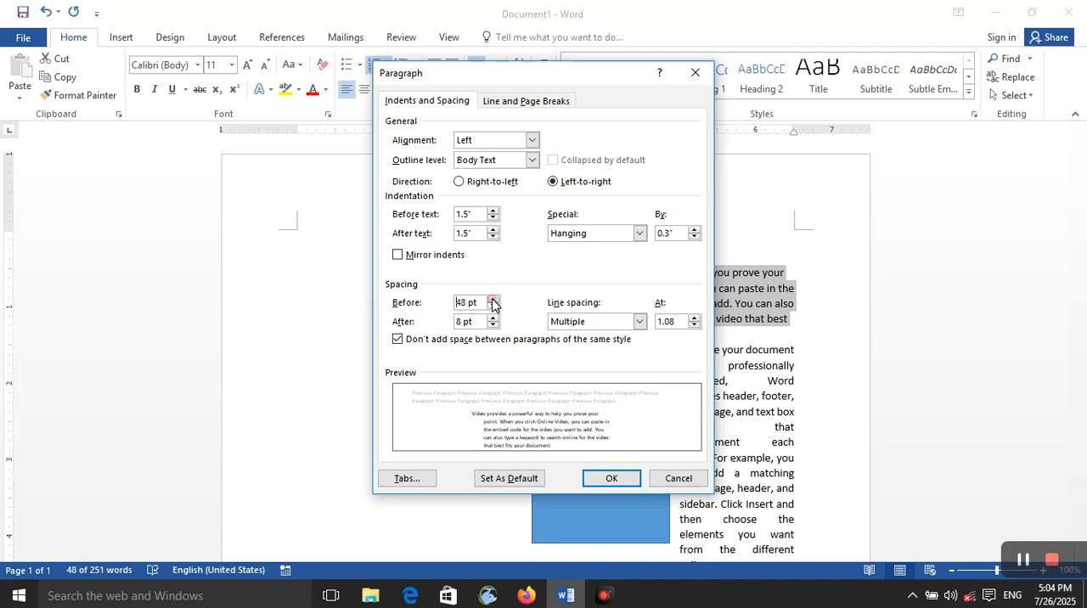
left_click(492, 299)
left_click(495, 318)
left_click(494, 318)
left_click(494, 318)
left_click(494, 319)
left_click(494, 324)
Set the first paragraph's line spacing to Multiple, trying a value of 4 and settling on 1.
left_click(619, 325)
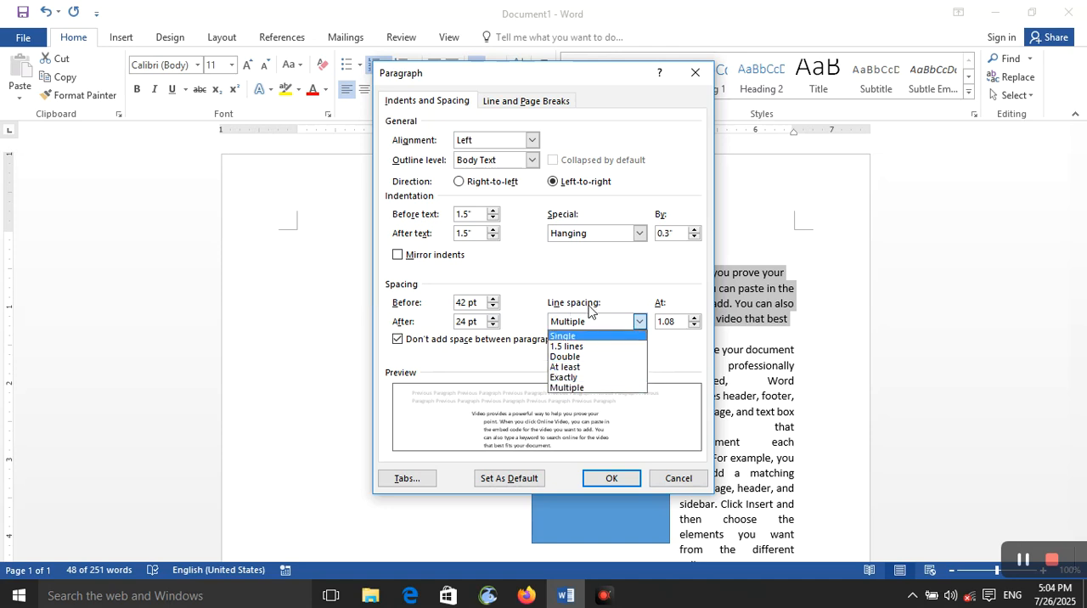
left_click(595, 319)
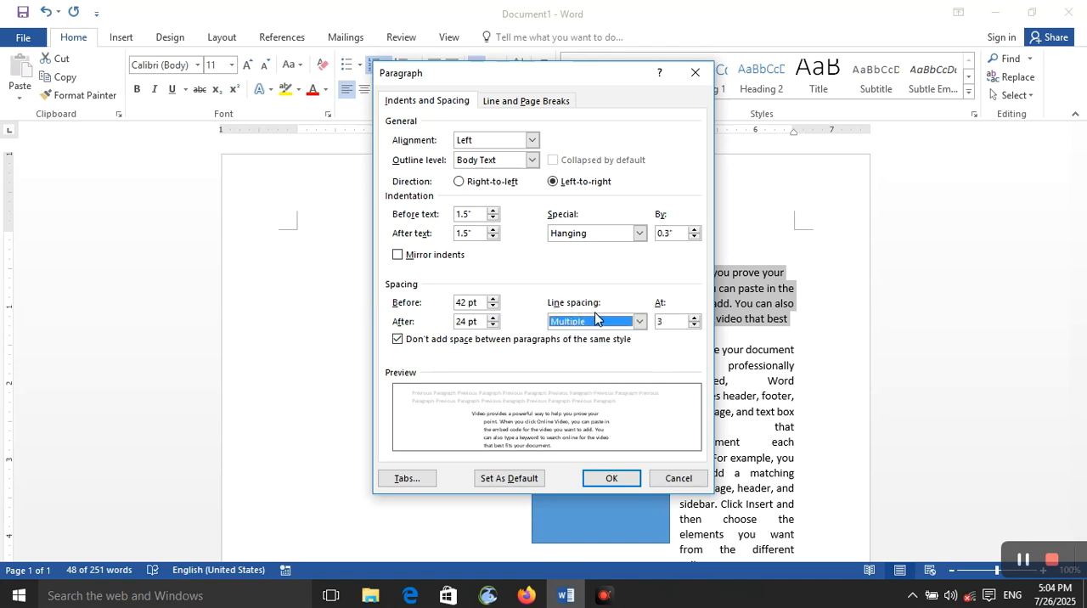
left_click(694, 319)
left_click(694, 318)
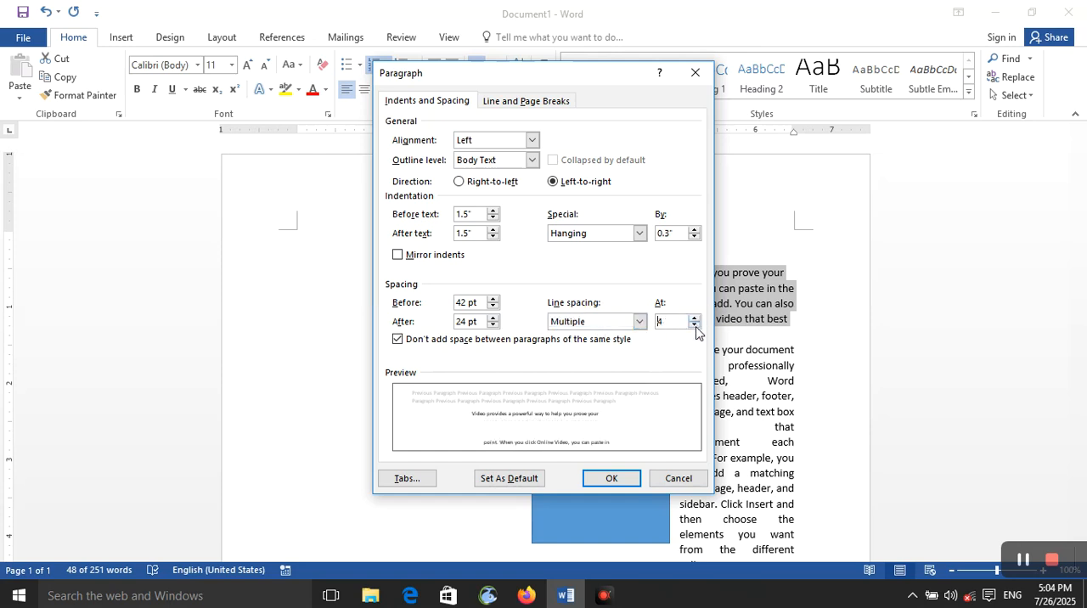
left_click(696, 325)
left_click(696, 326)
left_click(696, 325)
left_click(696, 325)
left_click(697, 325)
left_click(696, 326)
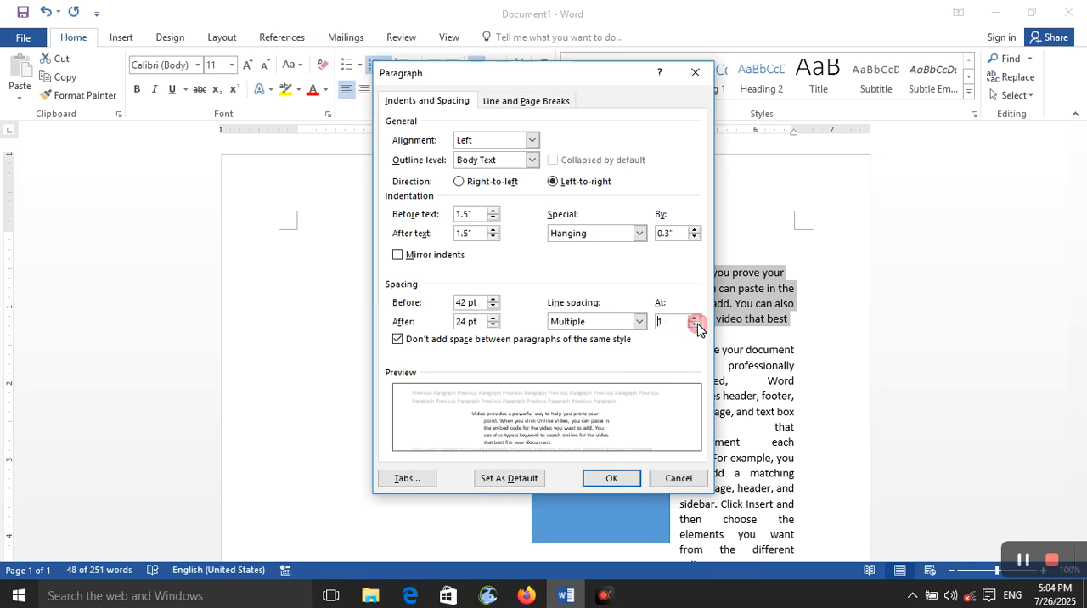
Switch the first paragraph's line spacing to Single and back to Multiple at 1.
left_click(639, 321)
left_click(630, 346)
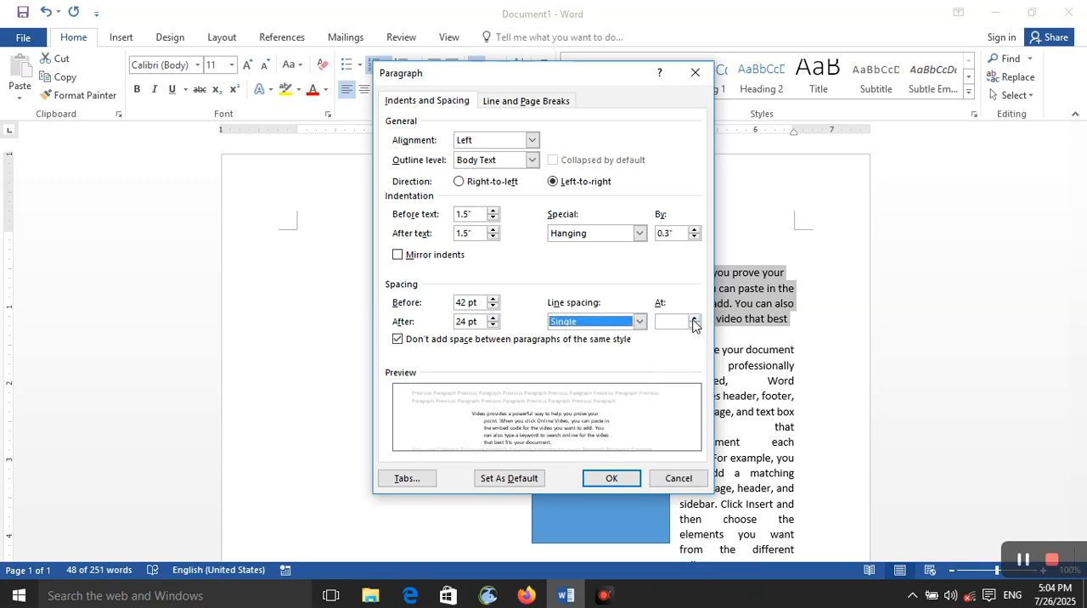
left_click(694, 318)
left_click(693, 318)
left_click(693, 324)
left_click(694, 324)
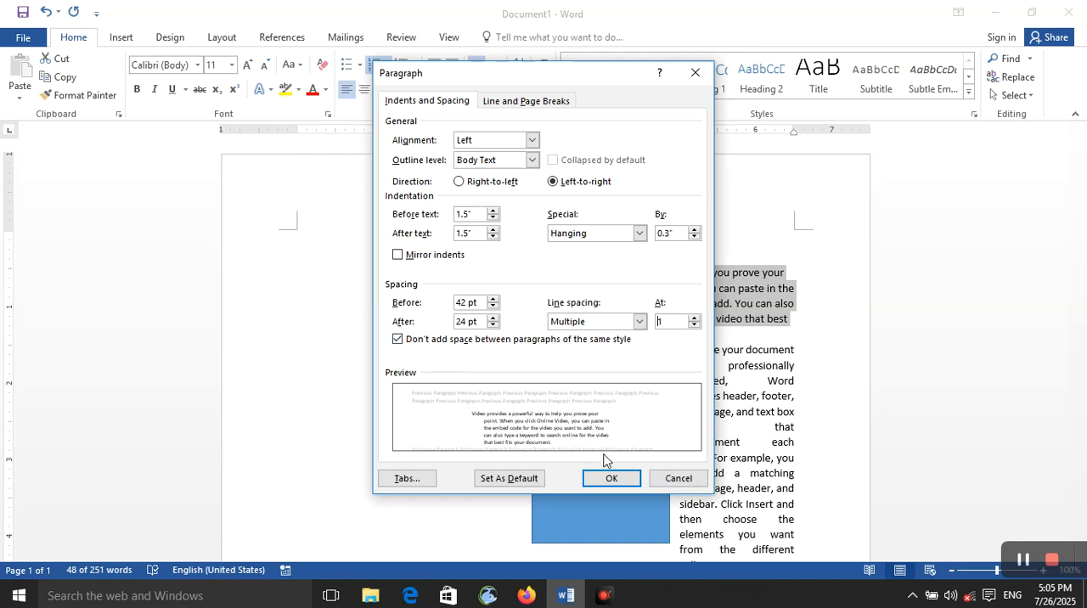
Open the first paragraph's tab stop settings and accept them.
left_click(409, 478)
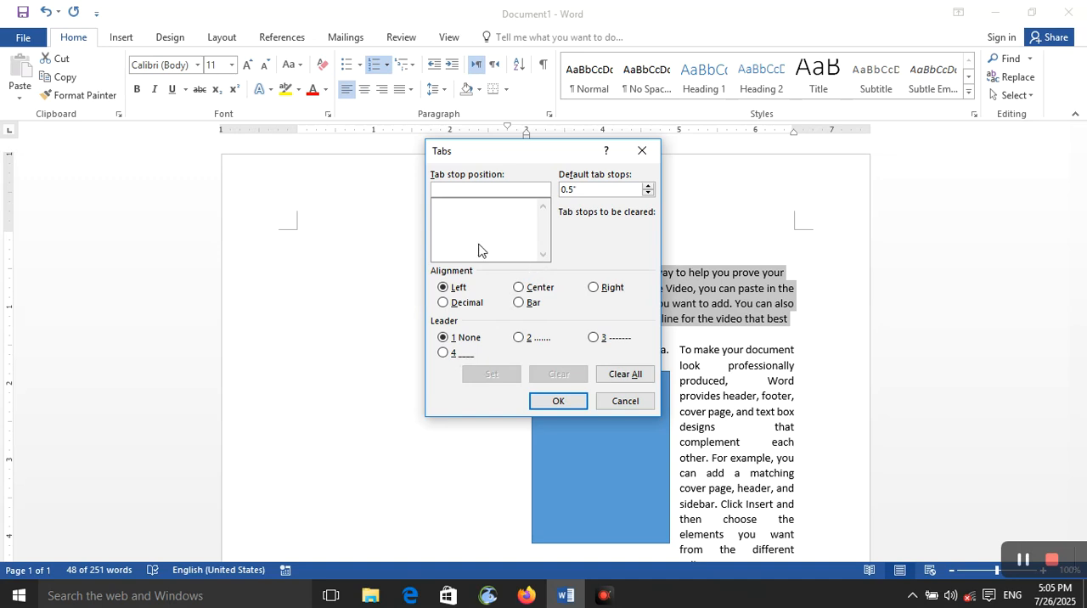
left_click(498, 187)
left_click(556, 401)
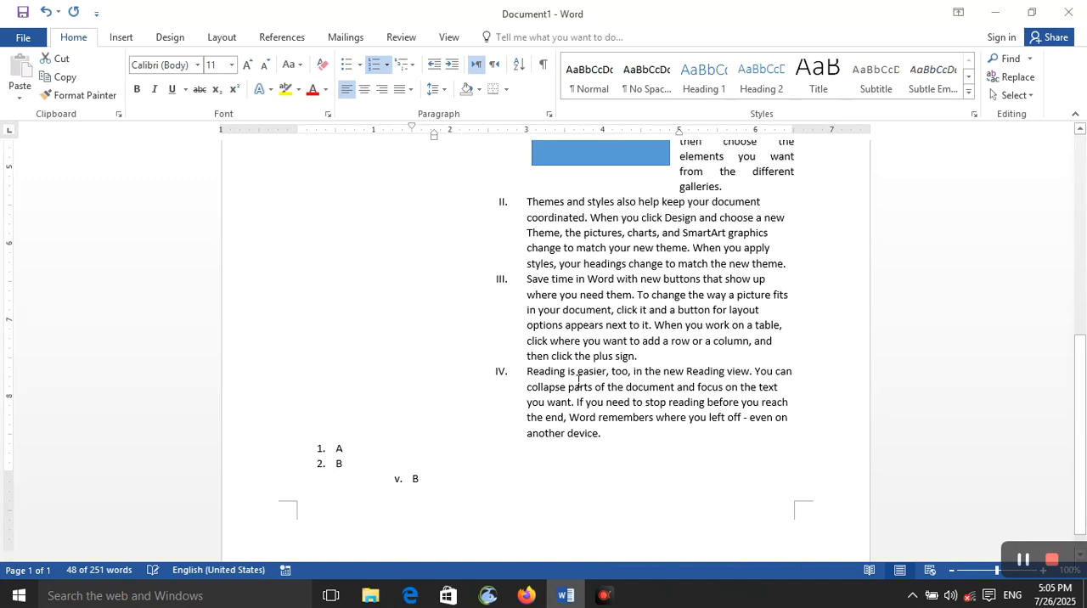
Add an empty, unnumbered and unindented line after the last list item.
left_click(529, 485)
key("Return")
key("shift+Tab")
key("BackSpace")
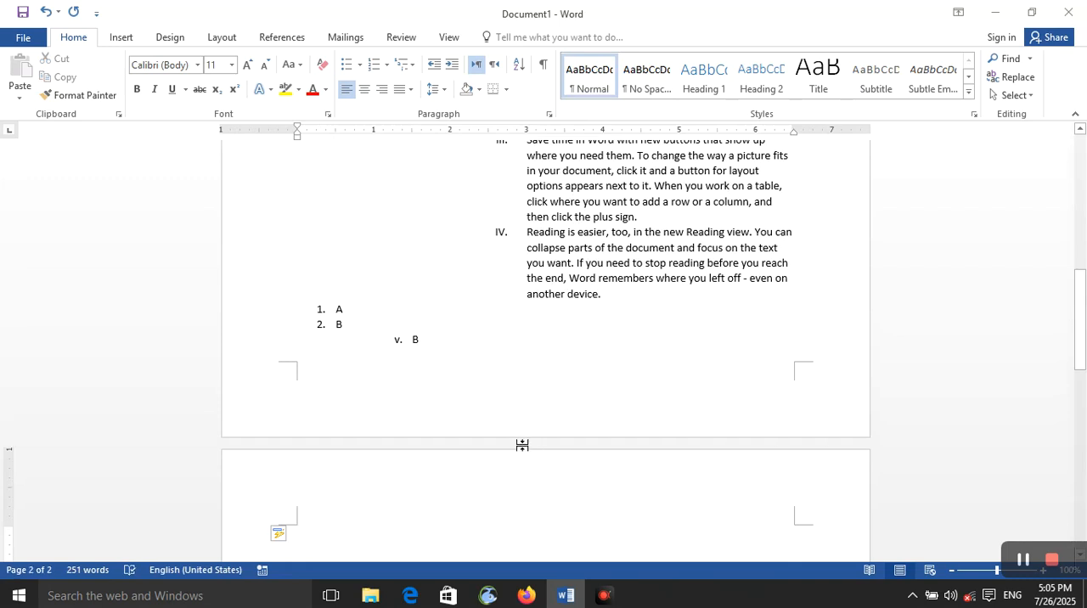
Indent the empty line stepwise with tabs up to the 5" mark.
key("Tab")
key("Tab")
key("Tab")
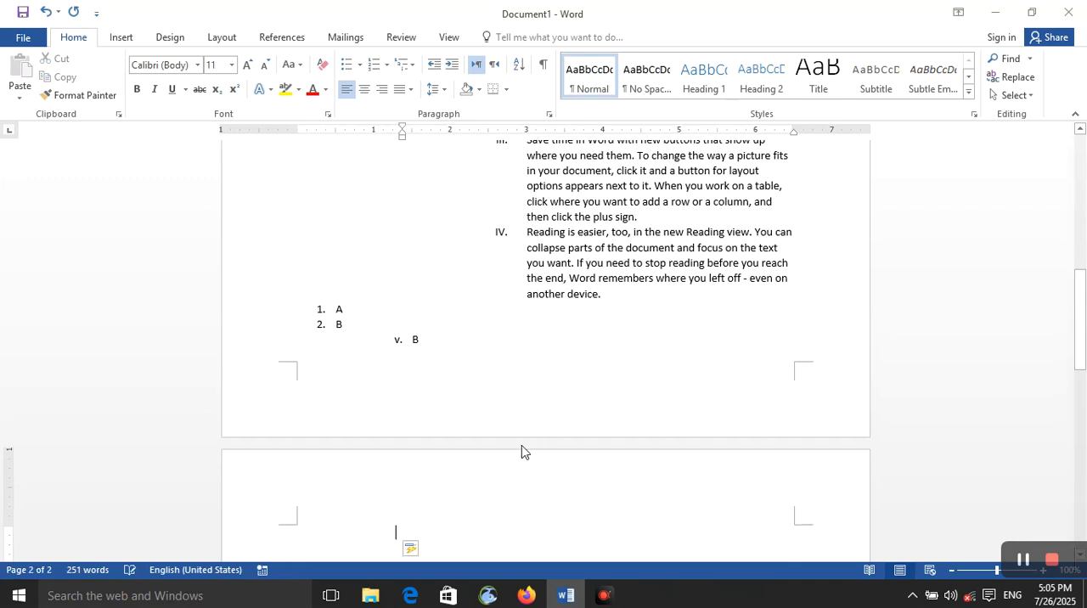
key("Tab")
key("Tab")
key("Tab")
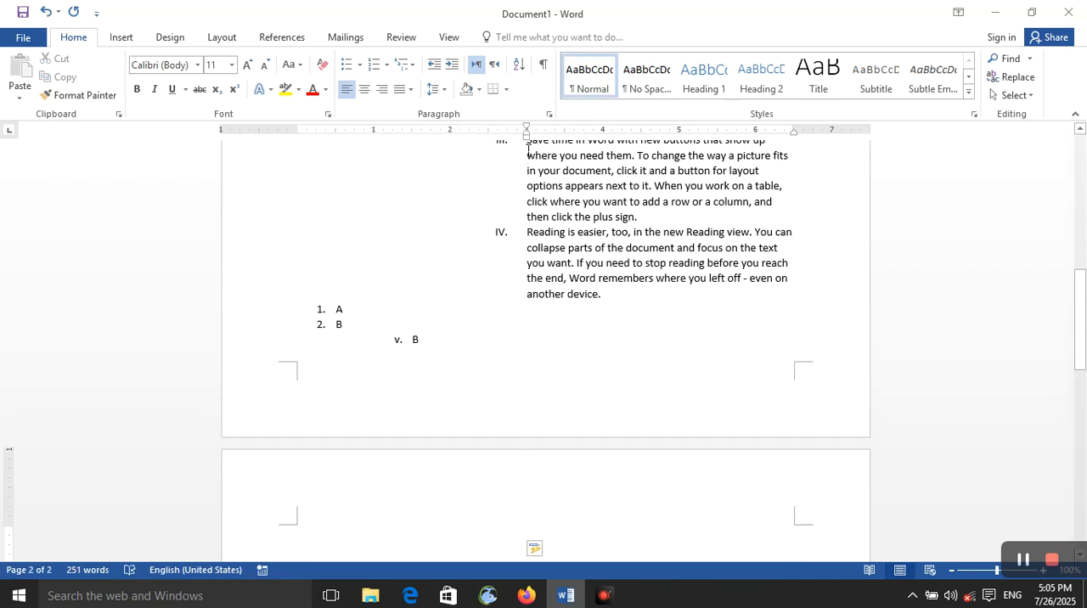
key("Tab")
key("Tab")
key("Tab")
key("Tab")
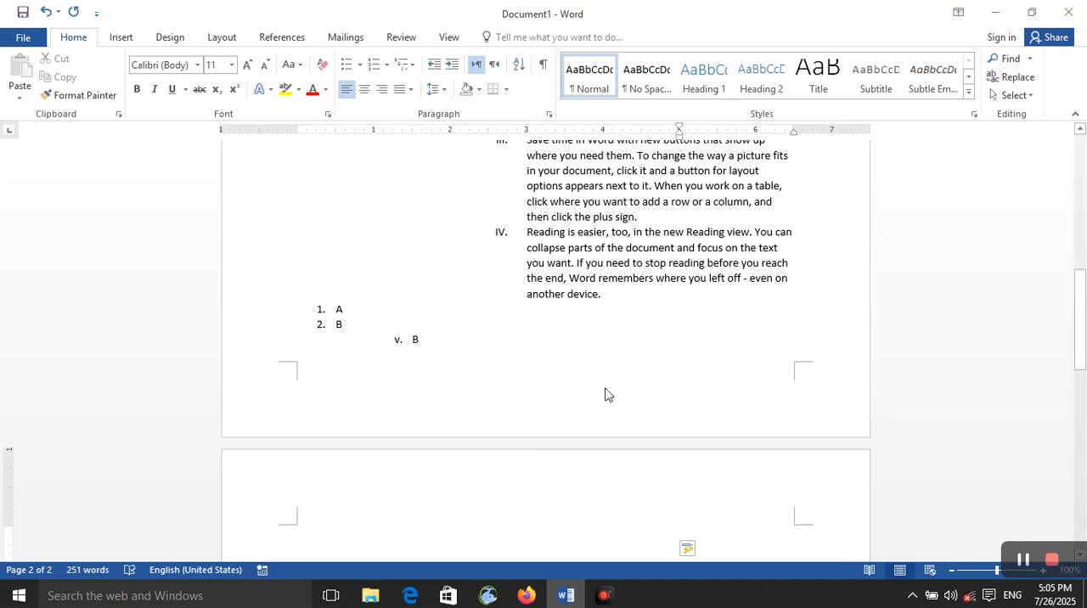
Reduce the line's indent to 0.5" and enter the label "Name:".
key("BackSpace")
key("BackSpace")
key("BackSpace")
key("BackSpace")
key("BackSpace")
key("BackSpace")
key("BackSpace")
key("BackSpace")
key("BackSpace")
key("BackSpace")
type("nam")
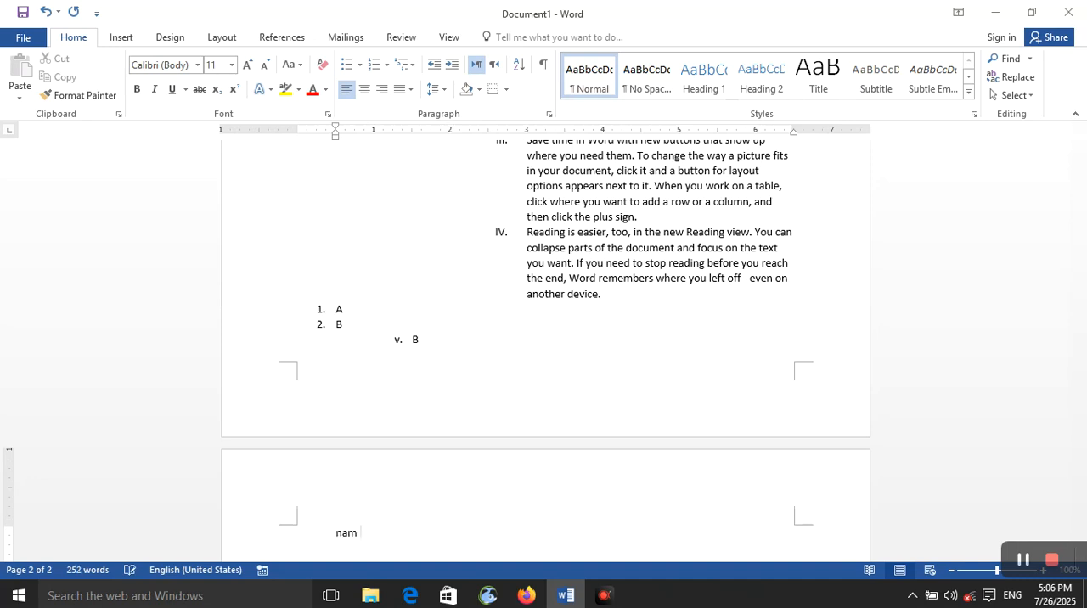
type("m:")
Increase the default tab stop spacing by one increment for the "Name:" line and choose Bar alignment.
left_click(444, 90)
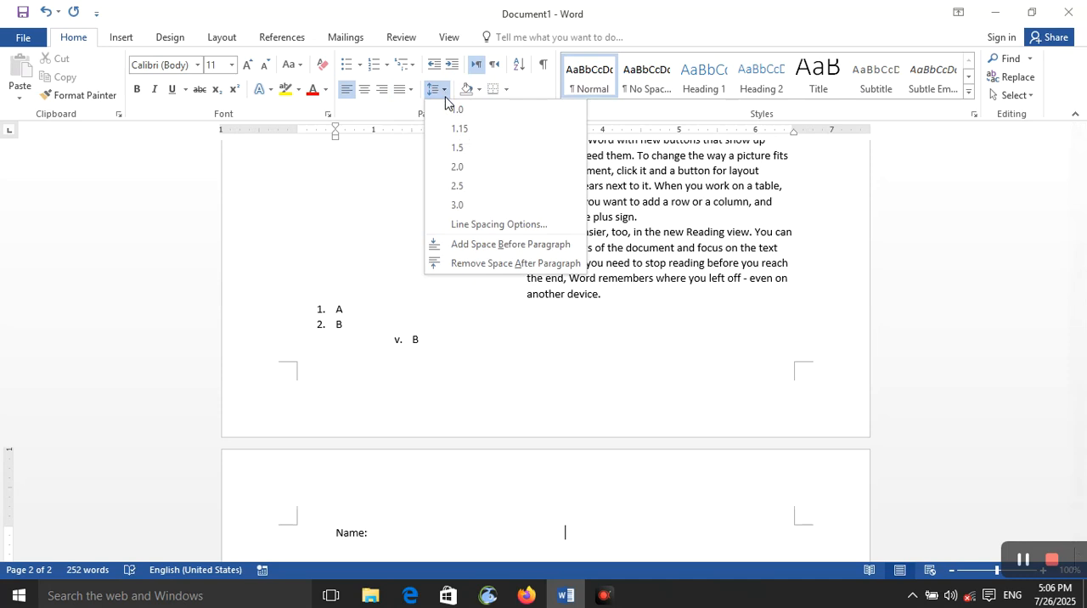
left_click(485, 225)
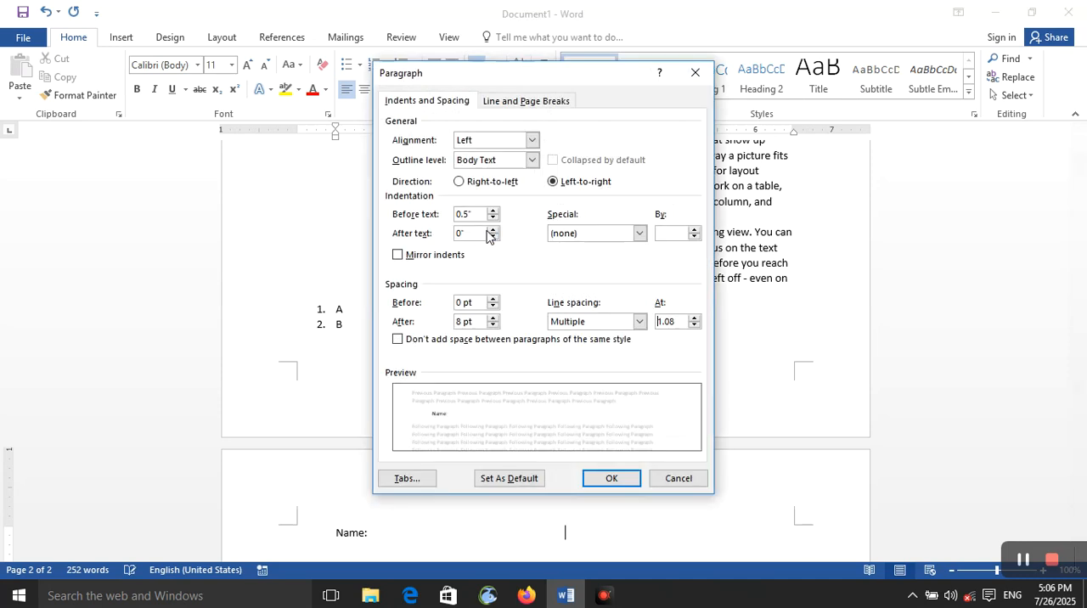
left_click(404, 481)
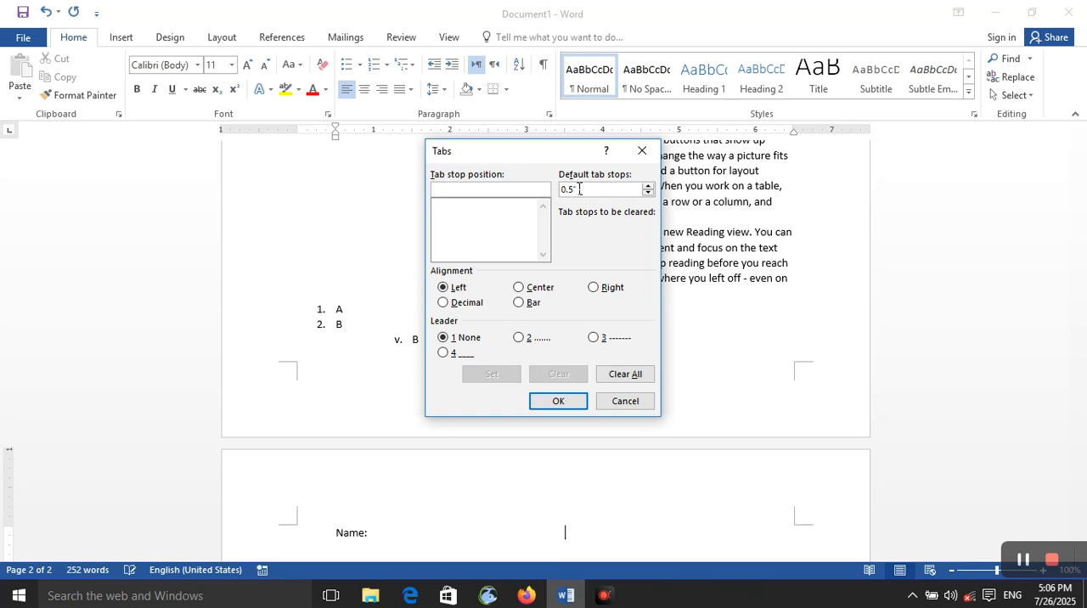
left_click(648, 184)
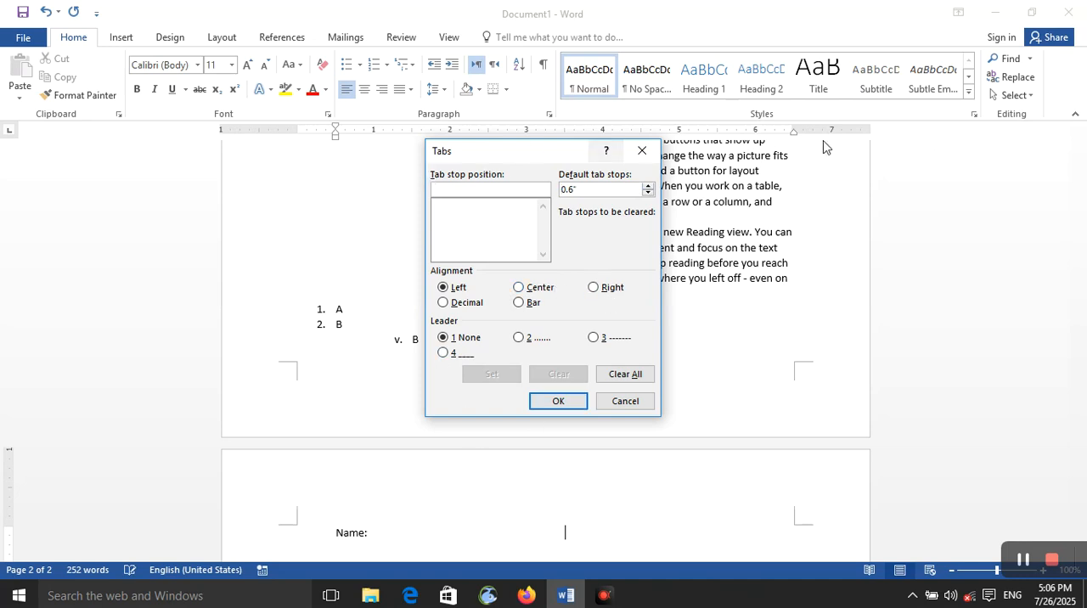
left_click(519, 302)
left_click(557, 402)
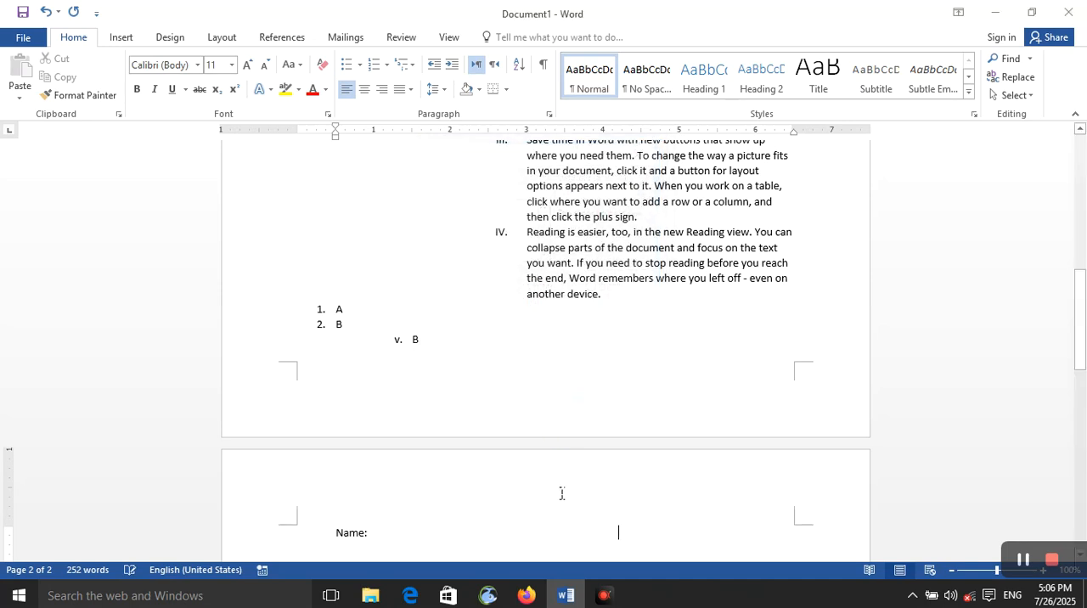
Add several blank lines below the "Name:" line.
key("Return")
key("Return")
key("Return")
key("Return")
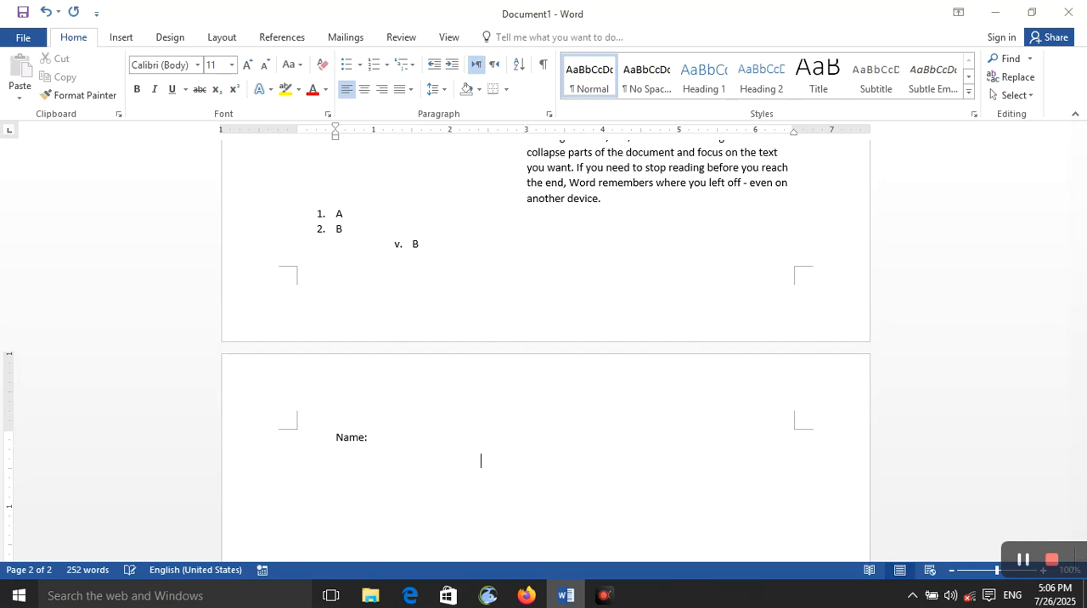
left_click(569, 447)
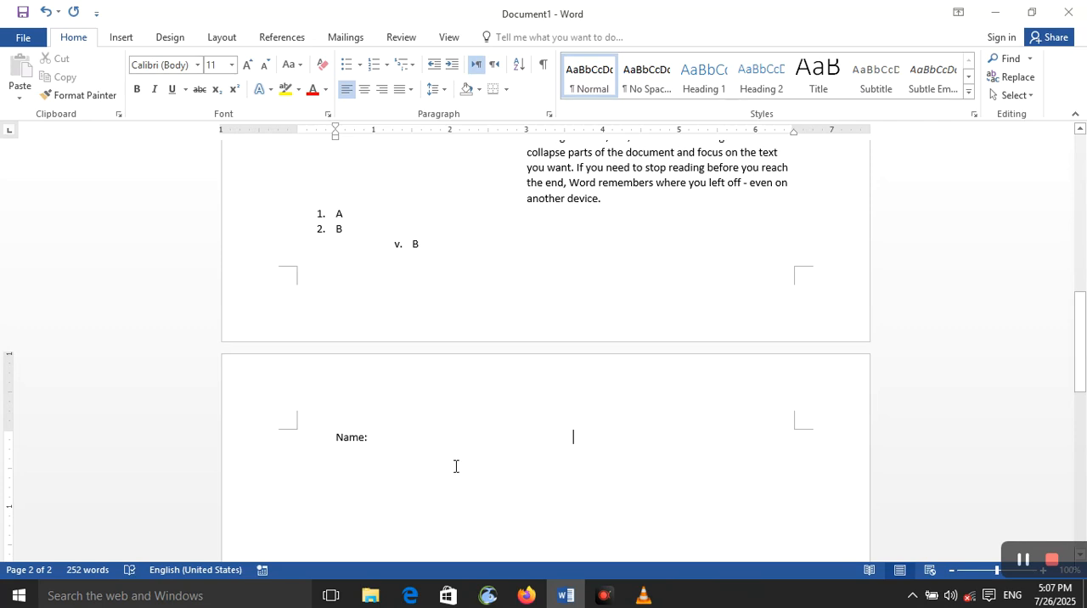
key("Return")
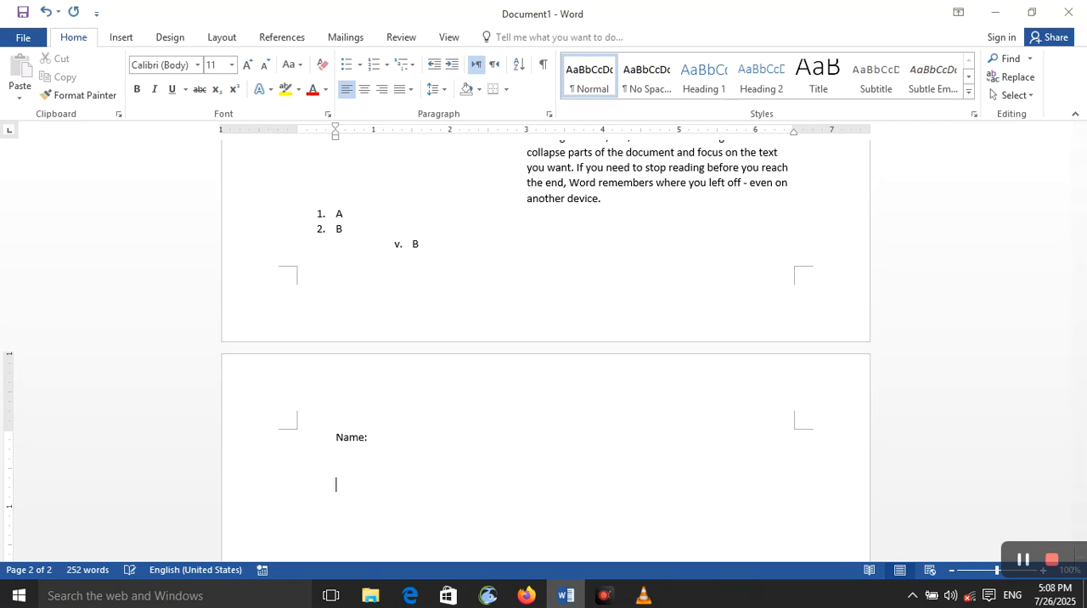
Close Document1 without saving and create a new blank document.
key("alt+F4")
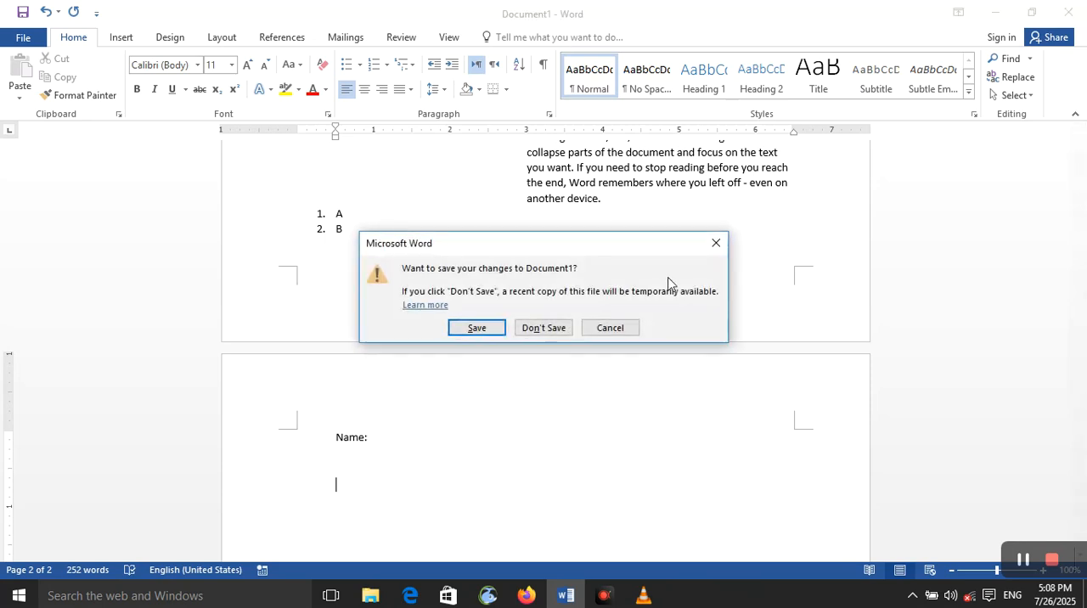
left_click(547, 328)
key("ctrl+n")
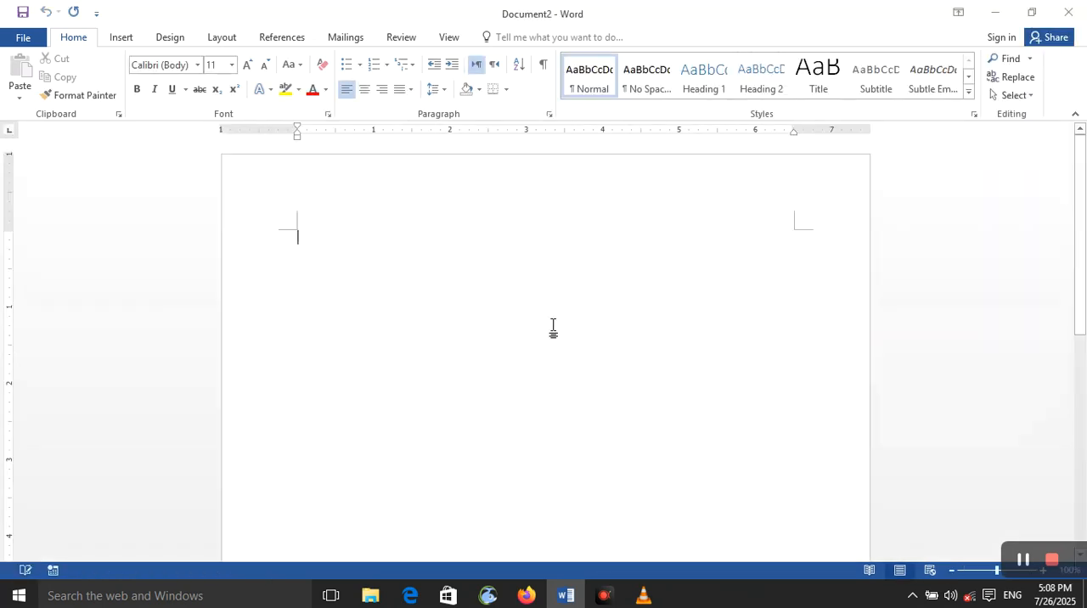
Generate sample paragraphs in the blank document with =rand().
type("=r")
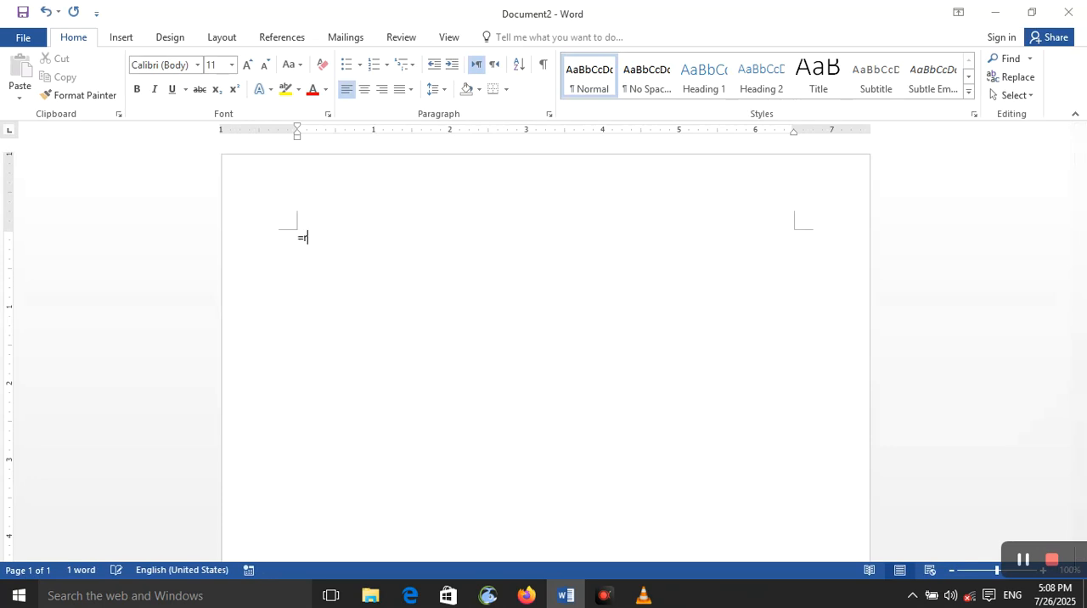
type("and()")
key("Return")
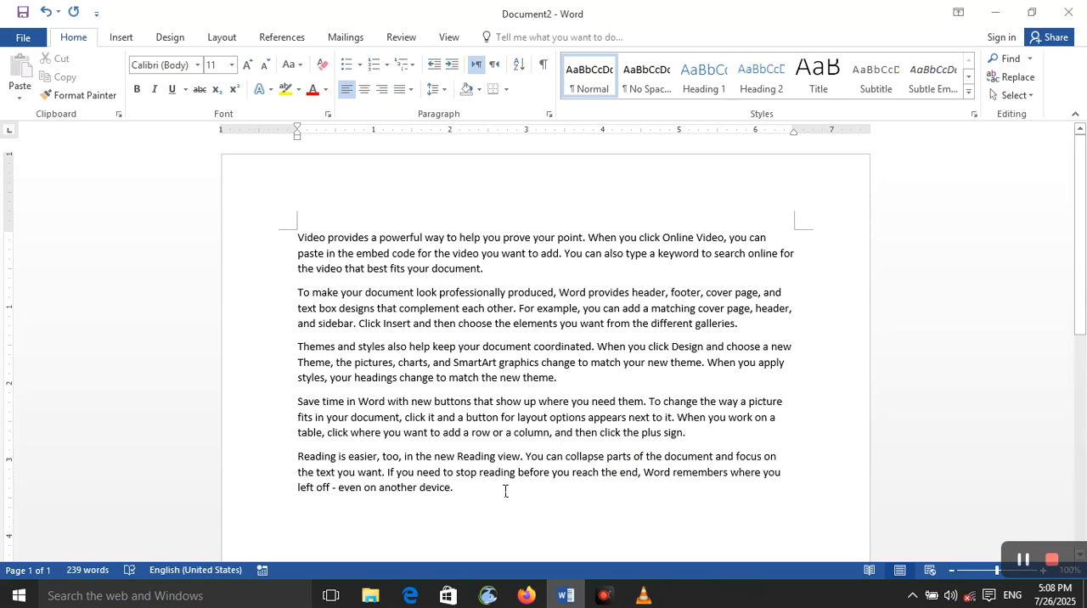
Add a Bar tab stop at 3" to the empty line below the sample text.
left_click(435, 89)
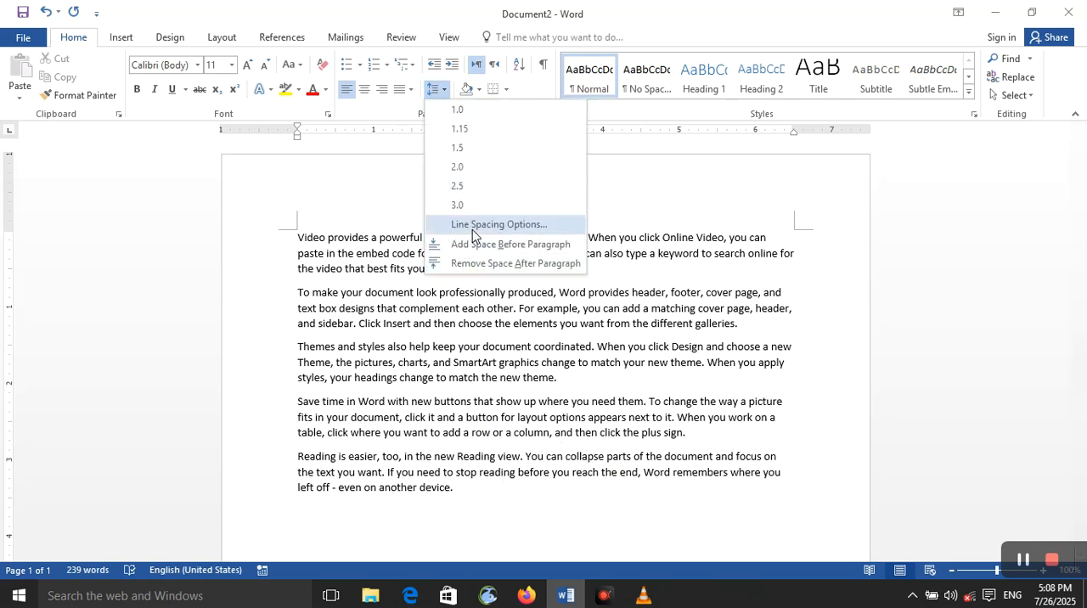
left_click(476, 225)
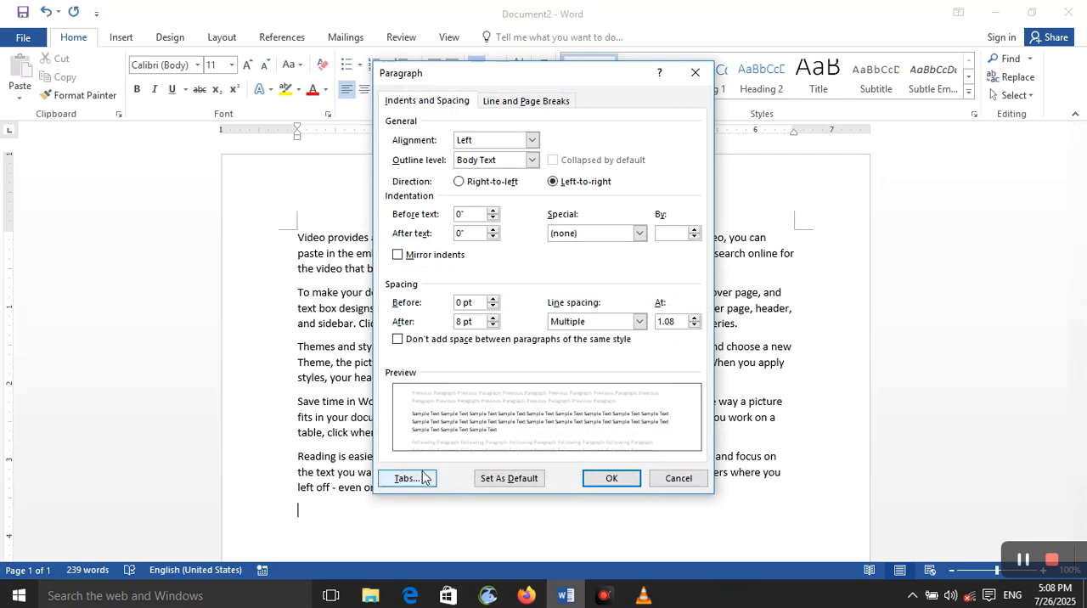
left_click(422, 473)
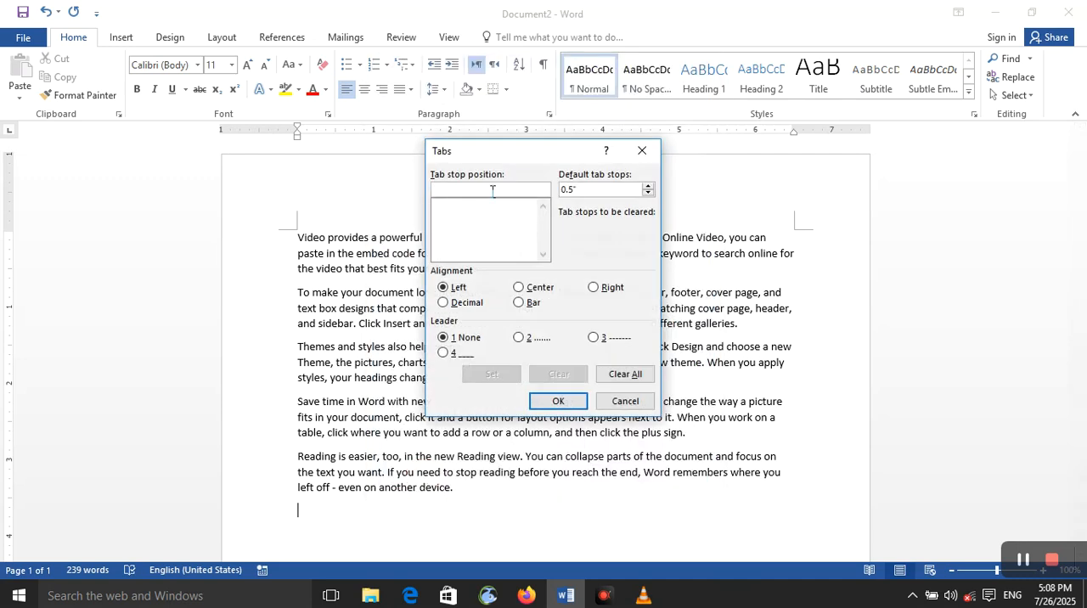
type("3")
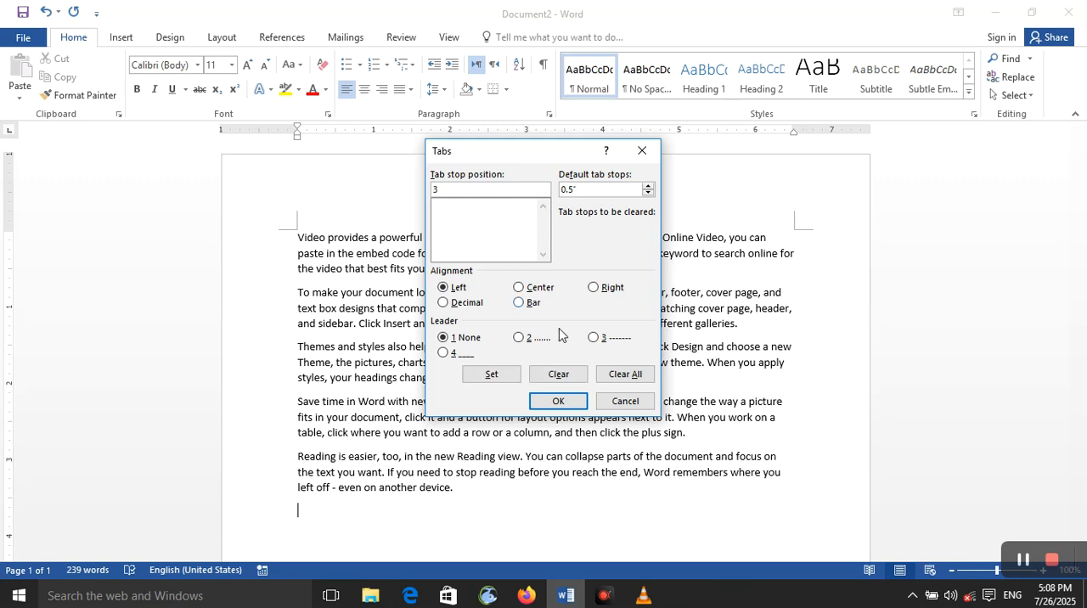
left_click(522, 303)
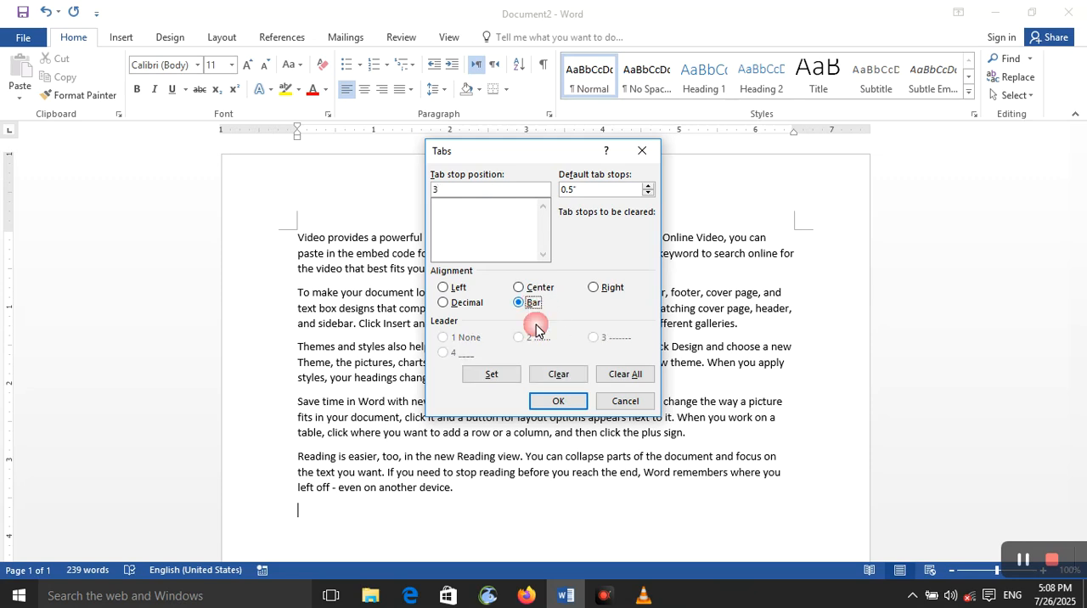
left_click(571, 411)
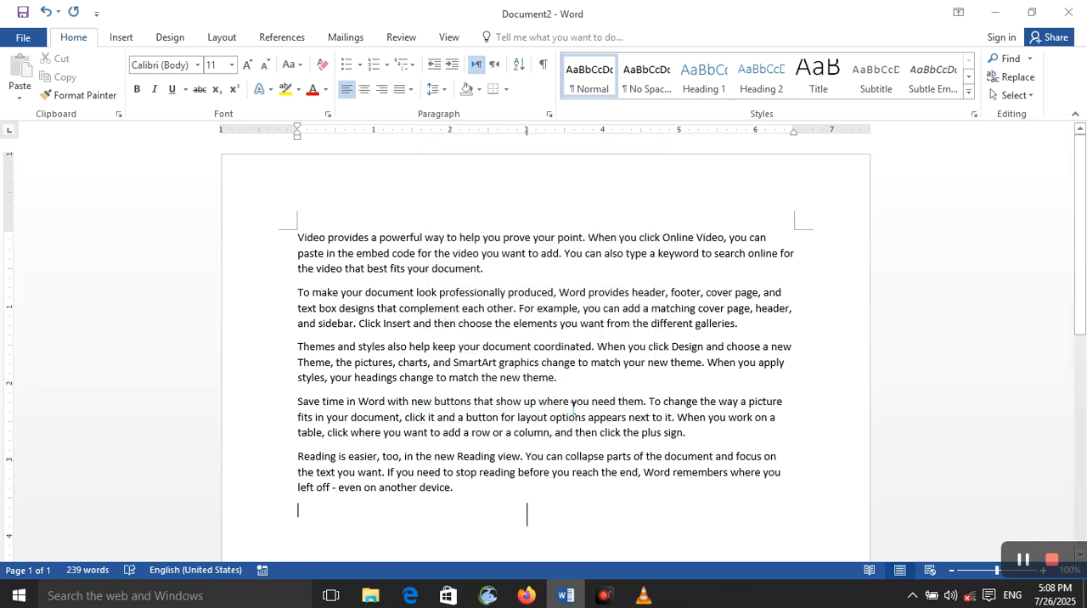
Insert repeated tabs on the line with the bar tab stop to move the insertion point past the bar.
key("Tab")
key("Tab")
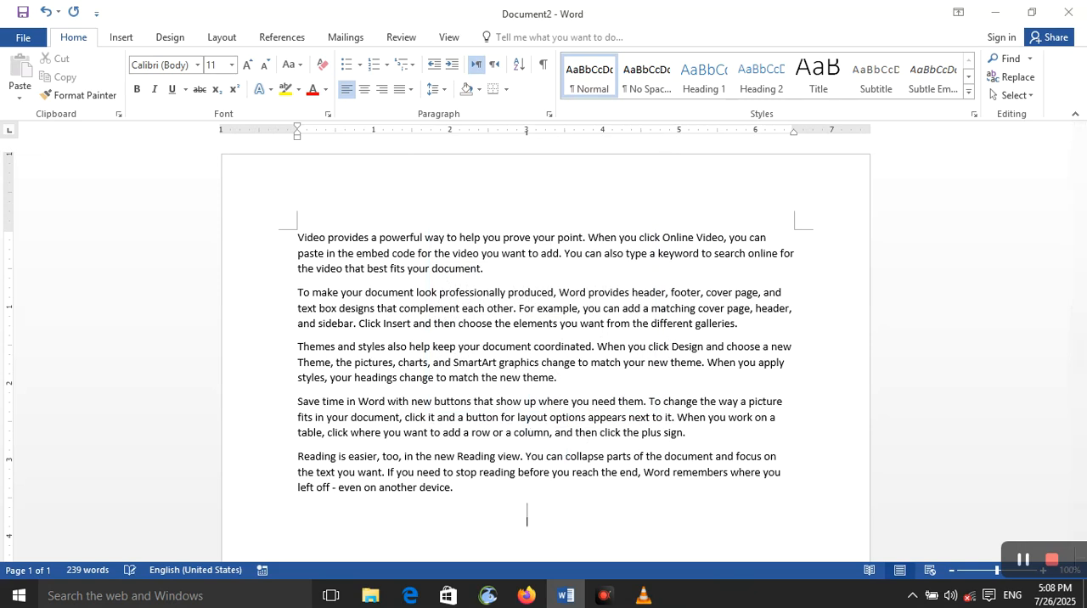
key("Tab")
key("Tab")
left_click(543, 517)
key("Tab")
key("Tab")
key("Tab")
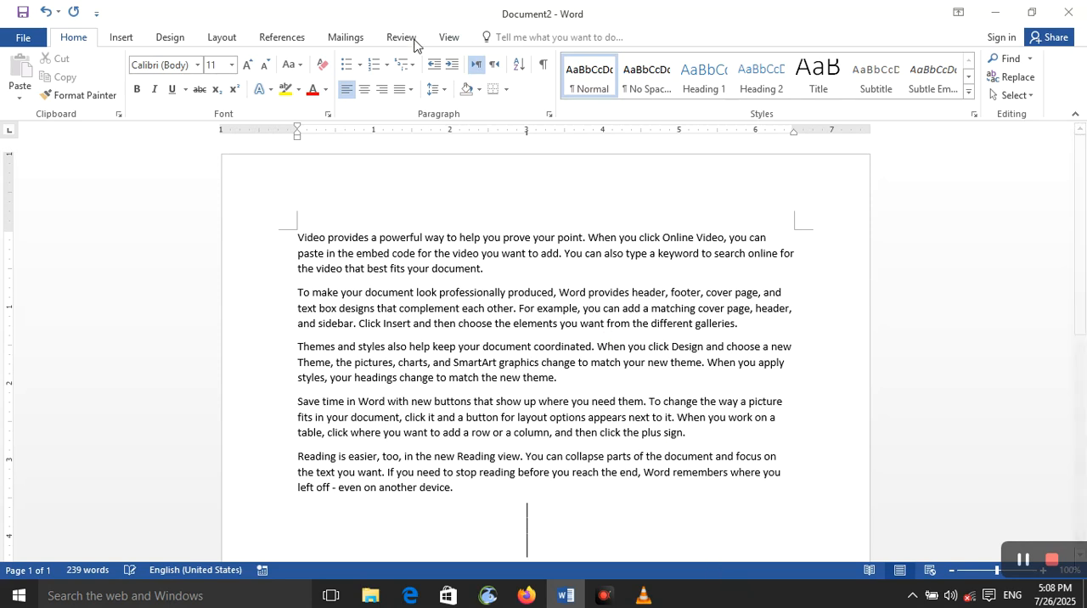
Add a second Bar tab stop at 2" to the tabbed line below the sample text.
left_click(435, 89)
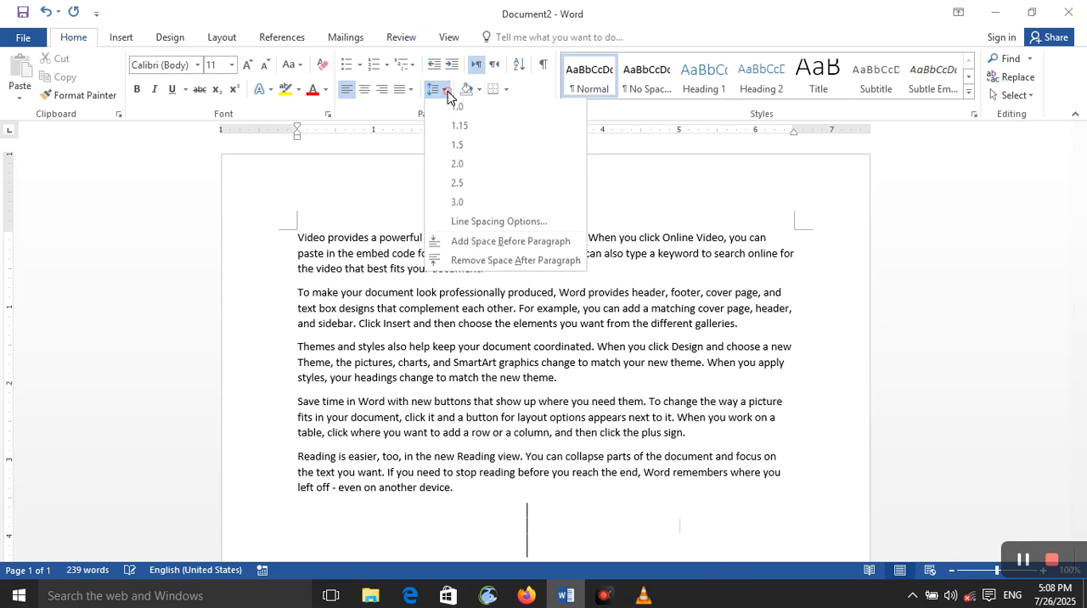
left_click(498, 225)
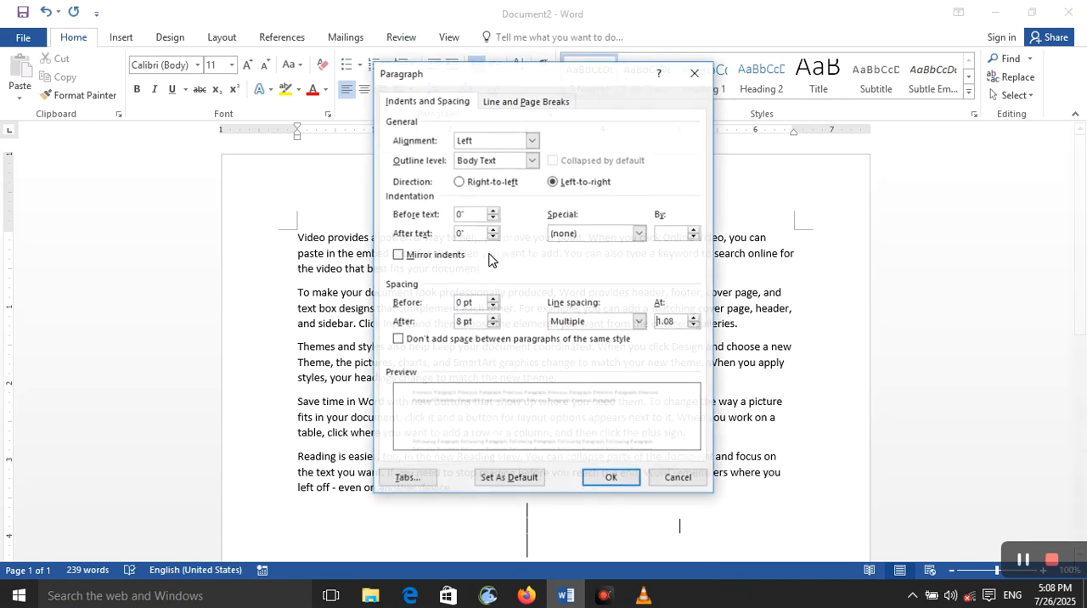
left_click(430, 483)
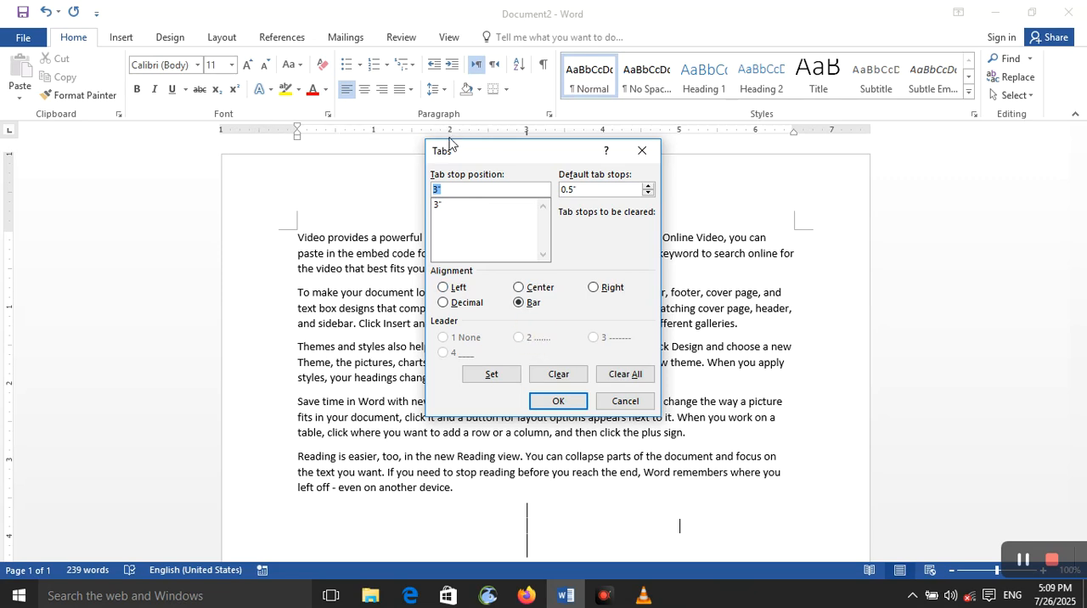
type("2")
left_click(490, 373)
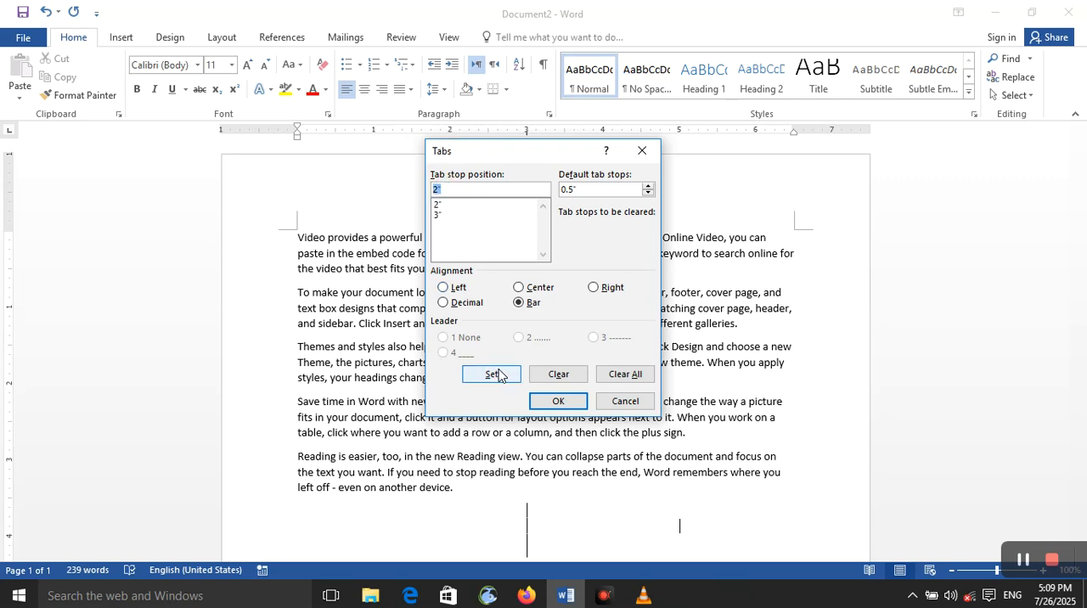
left_click(558, 402)
scroll(574, 491, "down", 8)
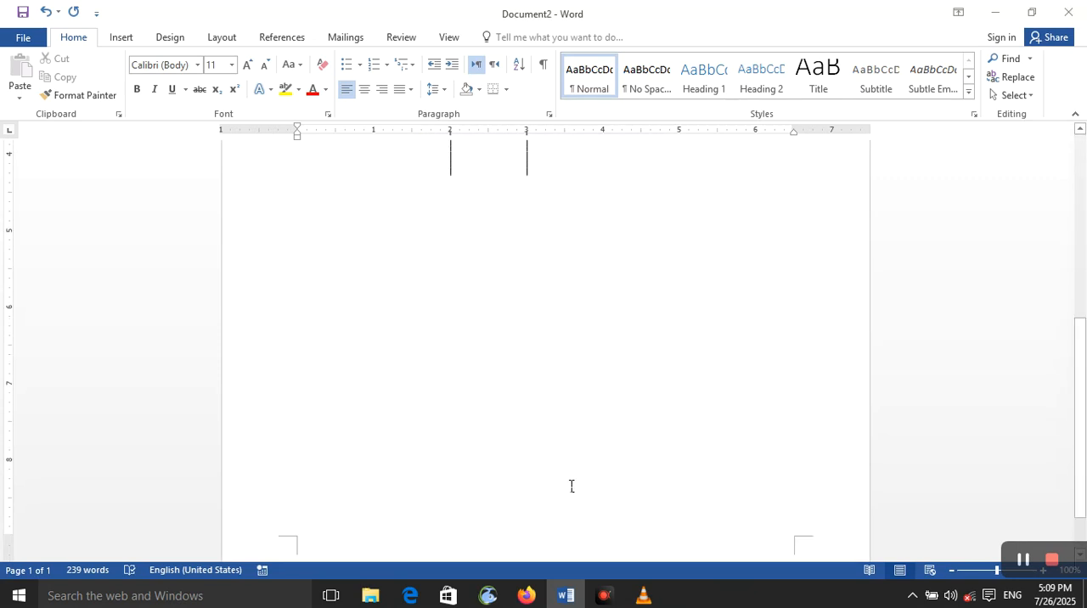
scroll(567, 487, "up", 8)
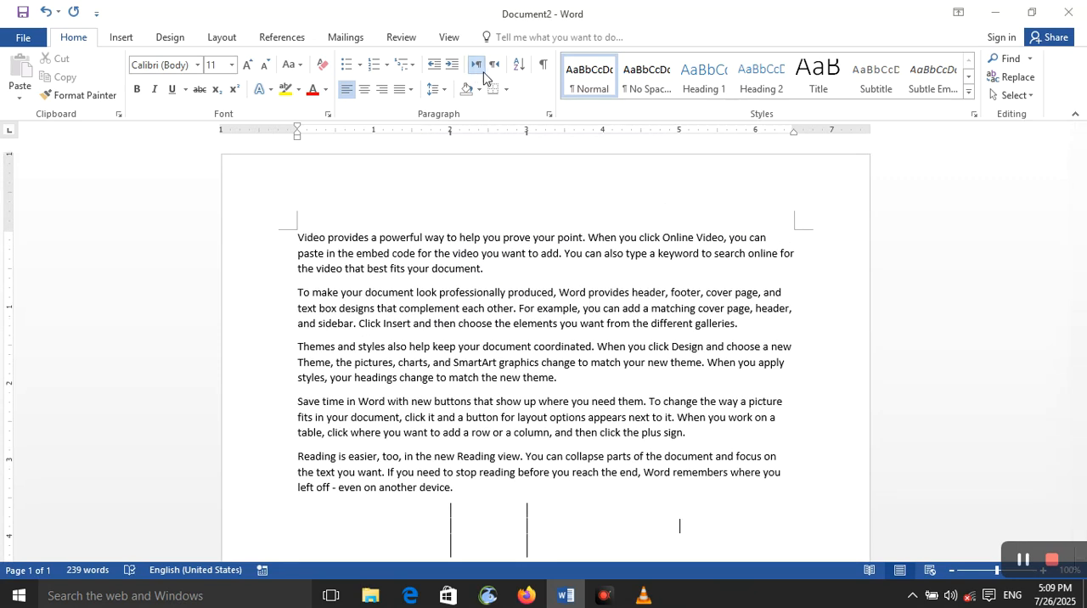
Change the 2" tab stop to Left alignment with the dotted leader (option 2).
left_click(439, 93)
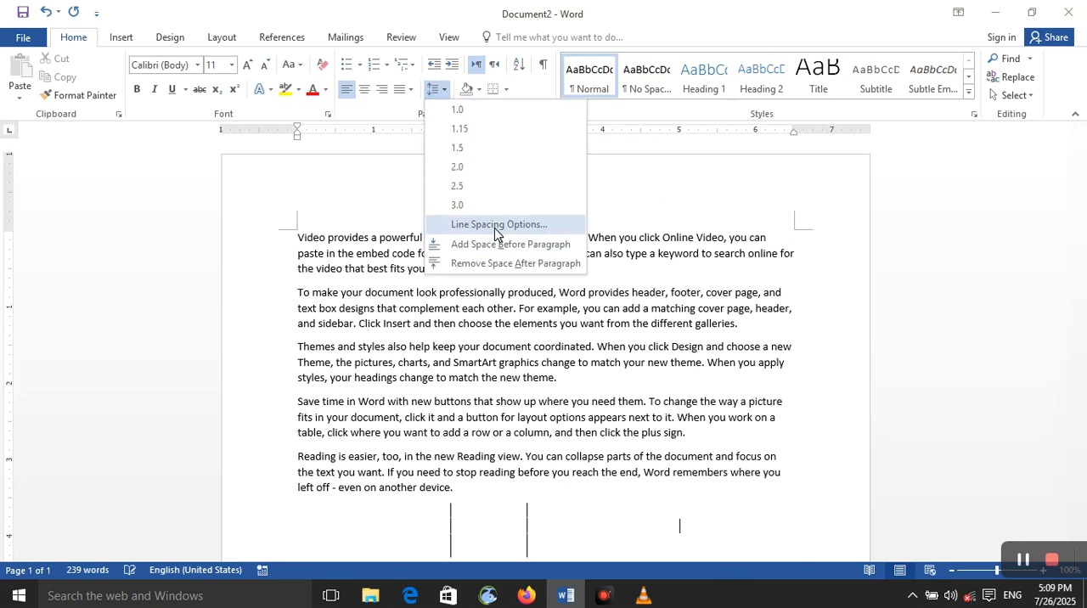
left_click(498, 218)
left_click(405, 478)
left_click(524, 304)
left_click(445, 288)
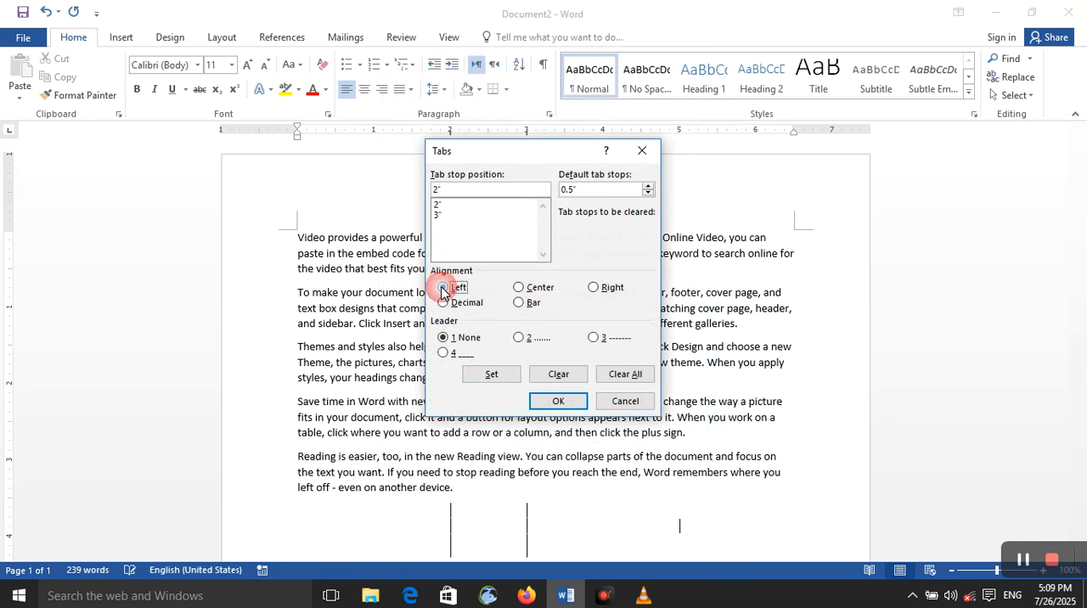
left_click(520, 337)
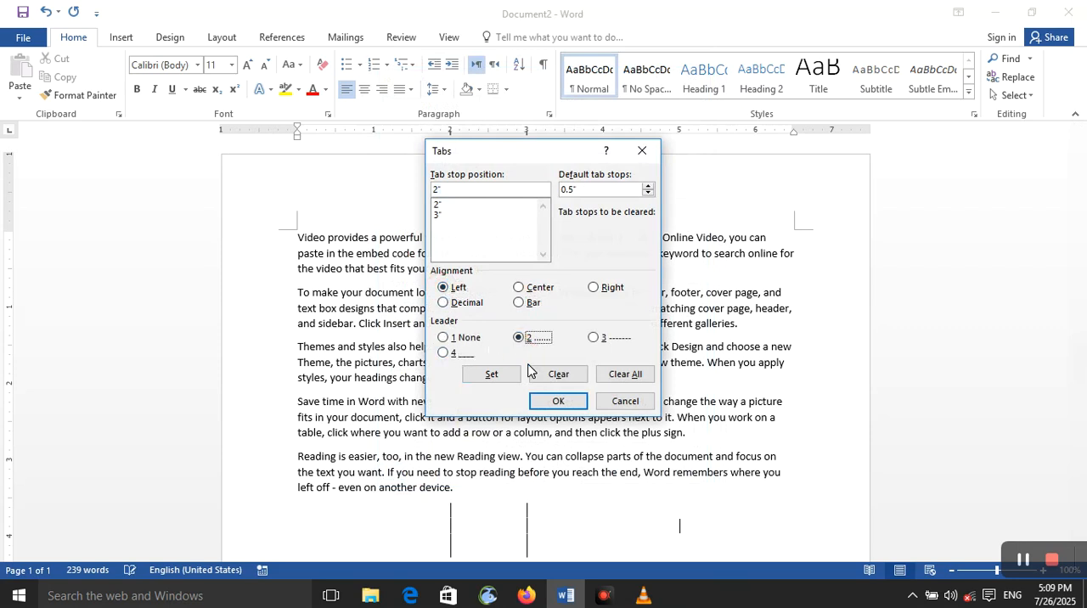
left_click(492, 375)
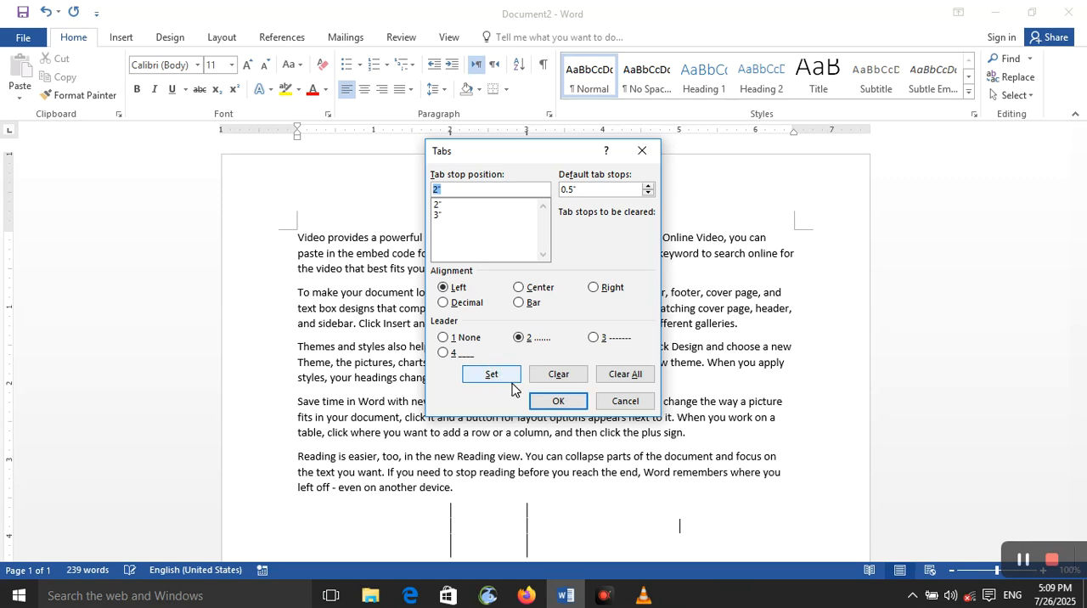
left_click(558, 401)
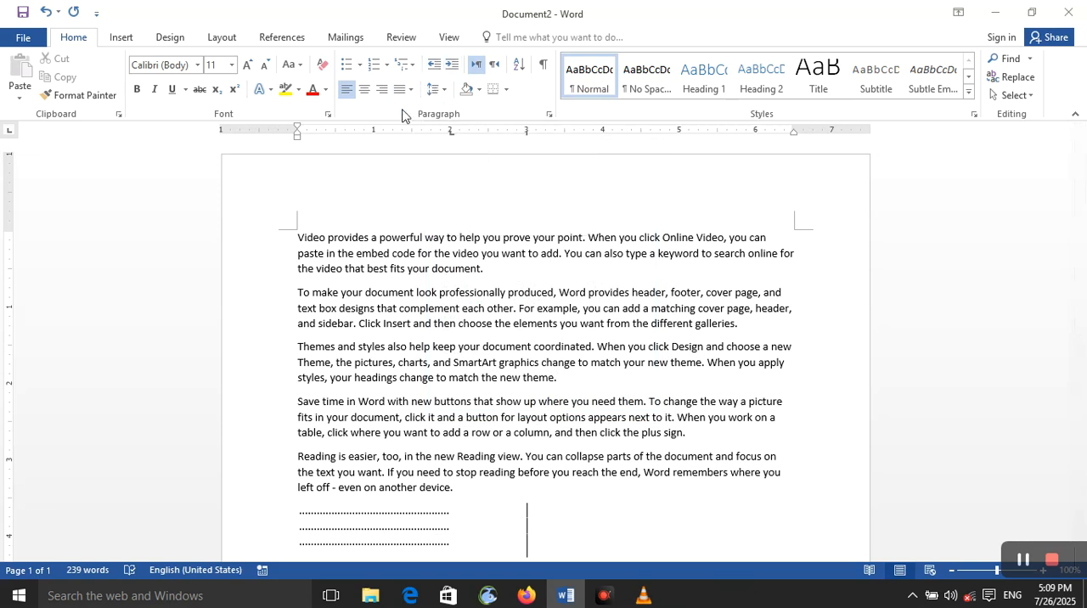
left_click(435, 90)
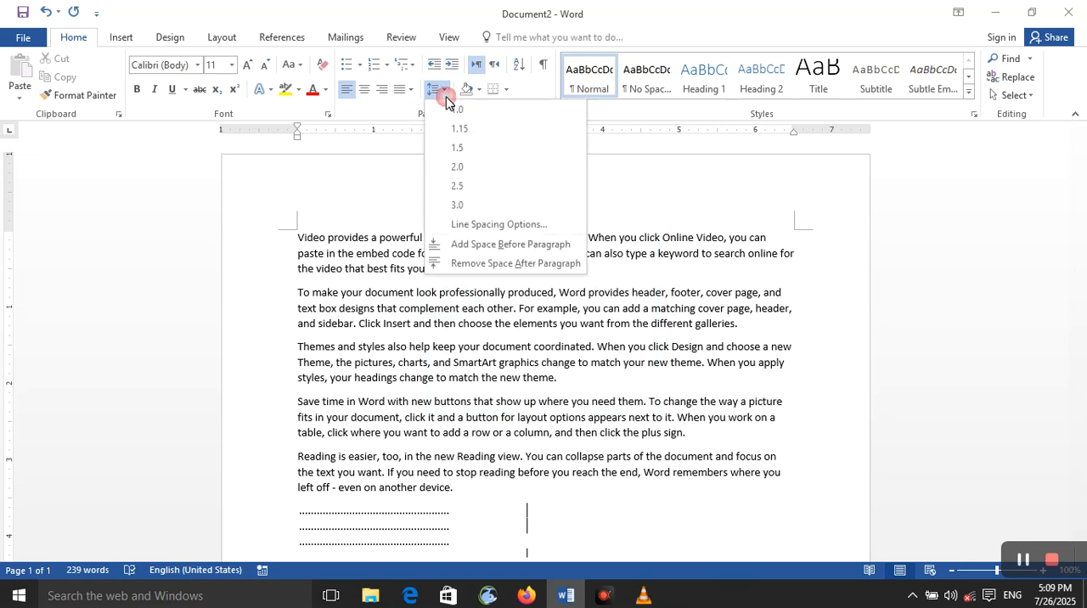
left_click(492, 225)
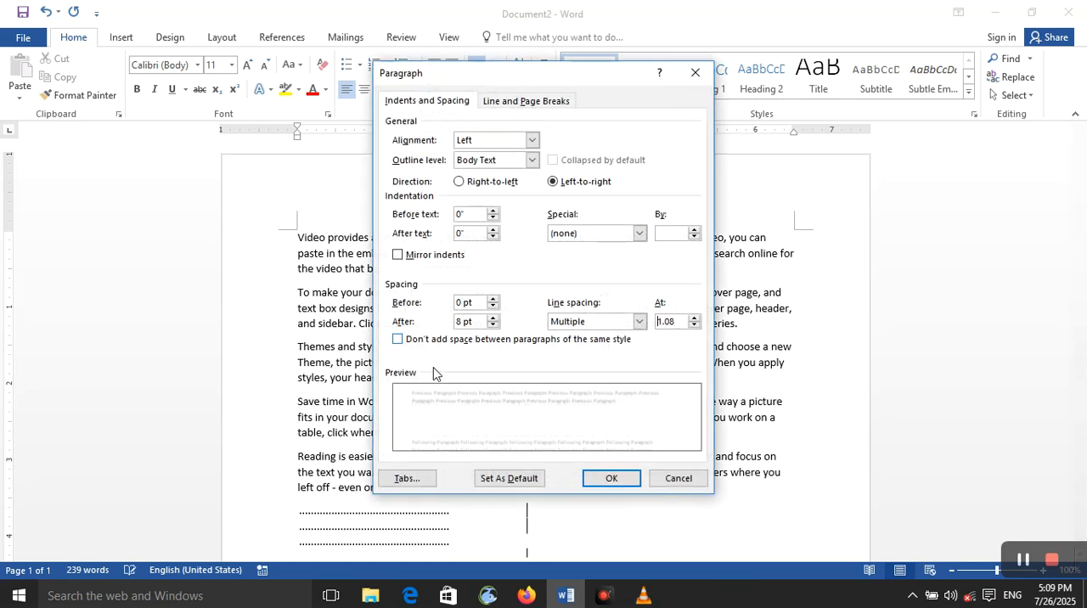
left_click(429, 479)
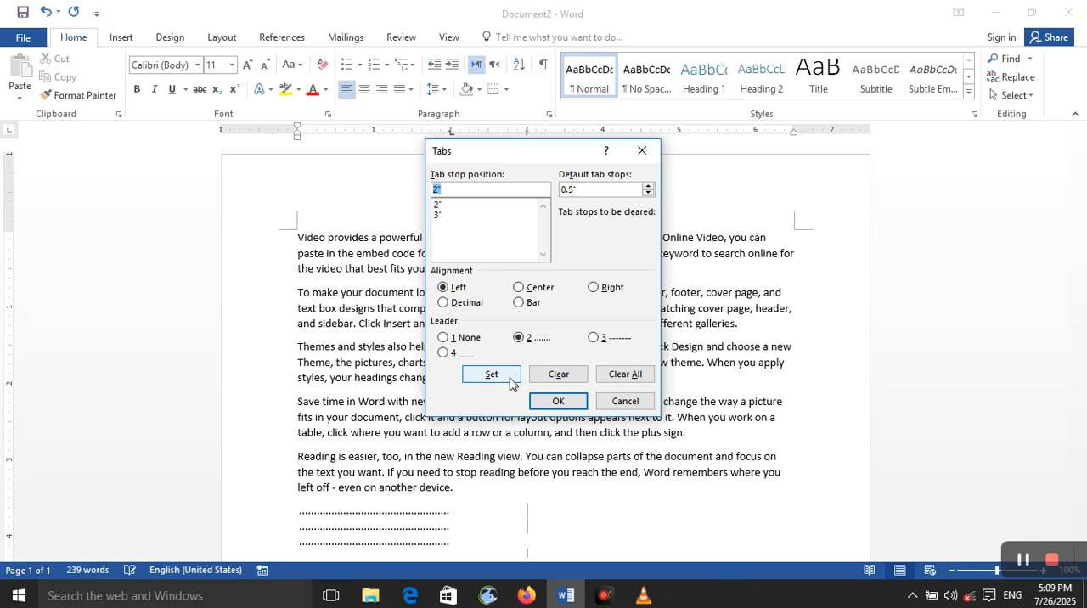
left_click(625, 374)
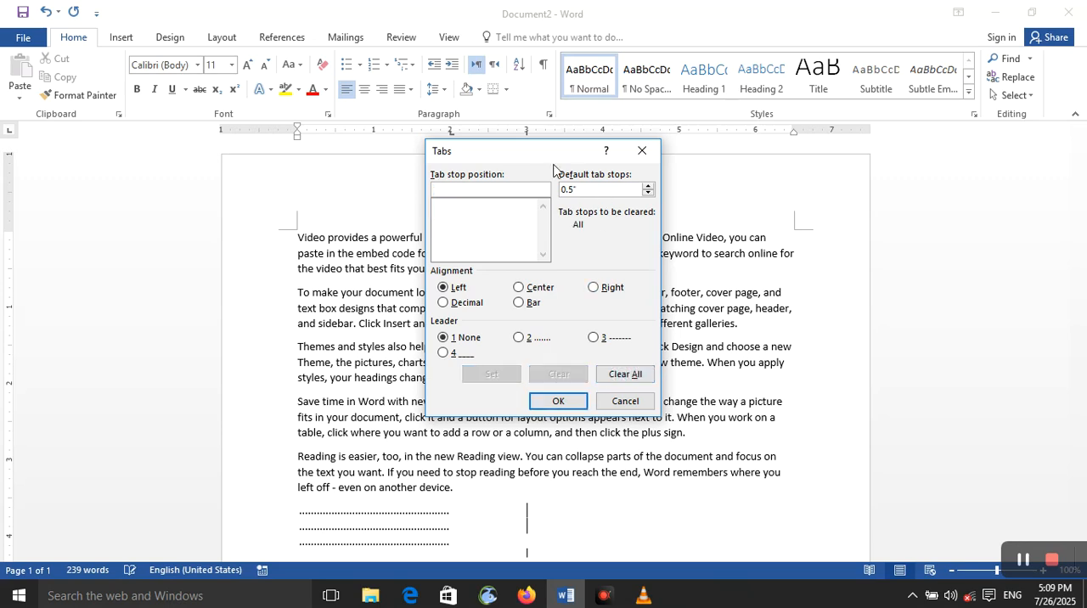
left_click(642, 150)
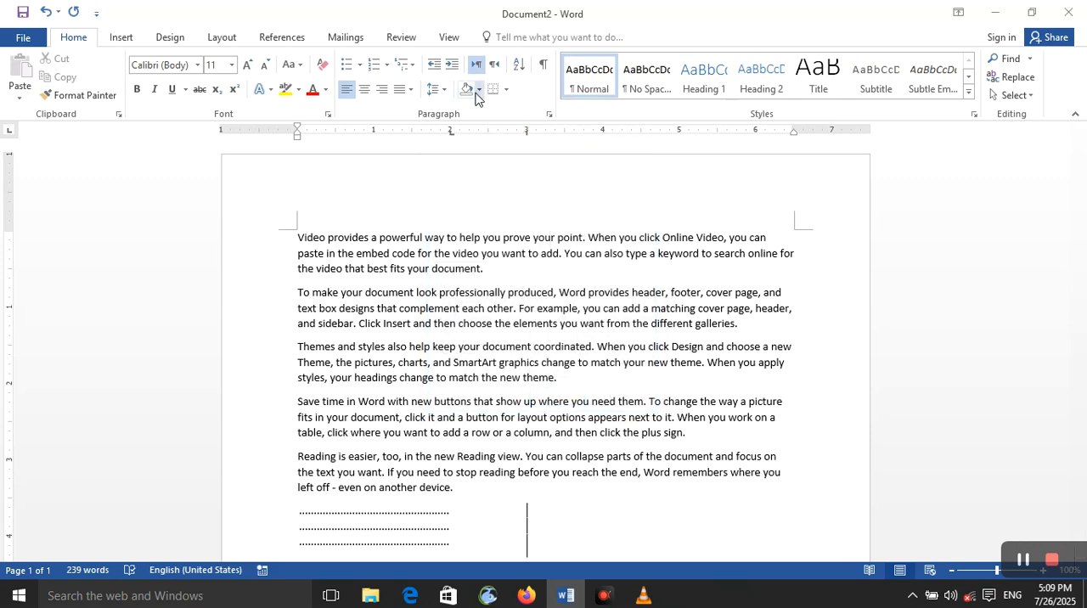
Shade the dotted-leader paragraph bright purple from the standard colour palette and give it a bottom border.
left_click(477, 90)
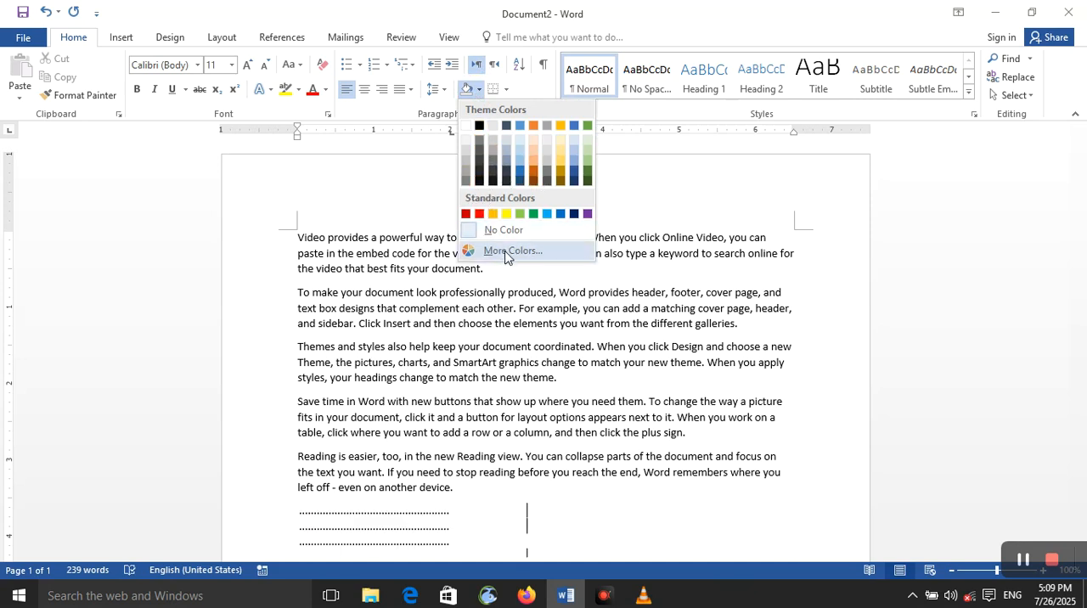
left_click(504, 251)
left_click(509, 176)
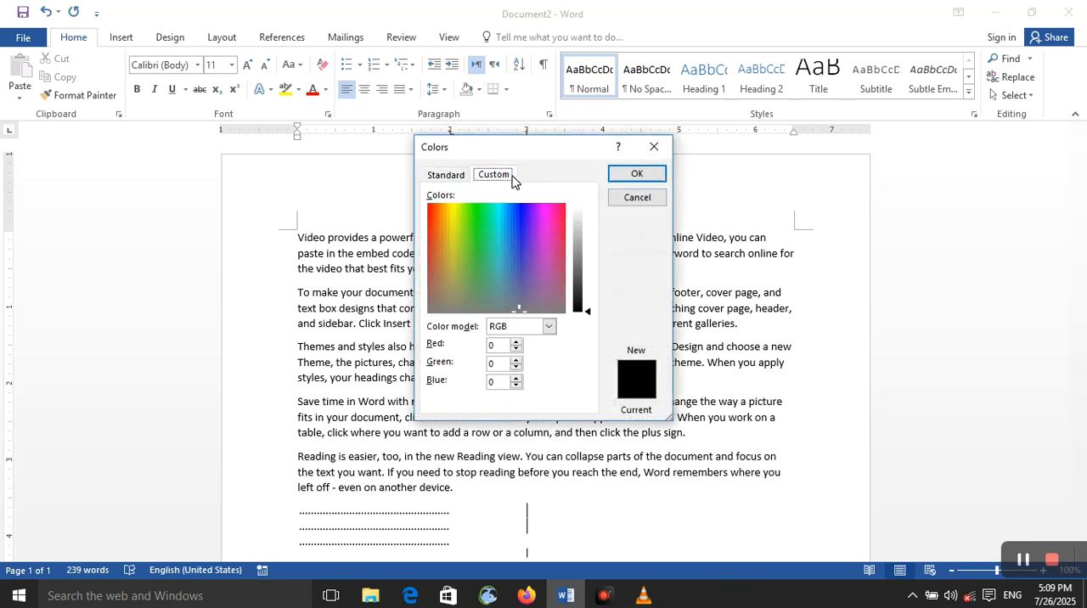
left_click(445, 175)
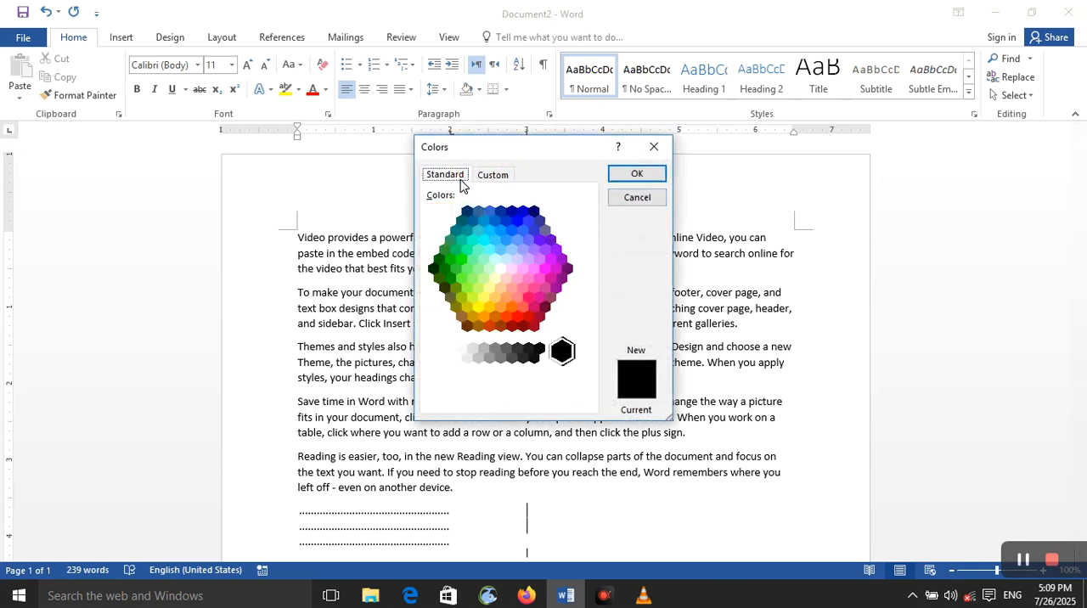
left_click(550, 259)
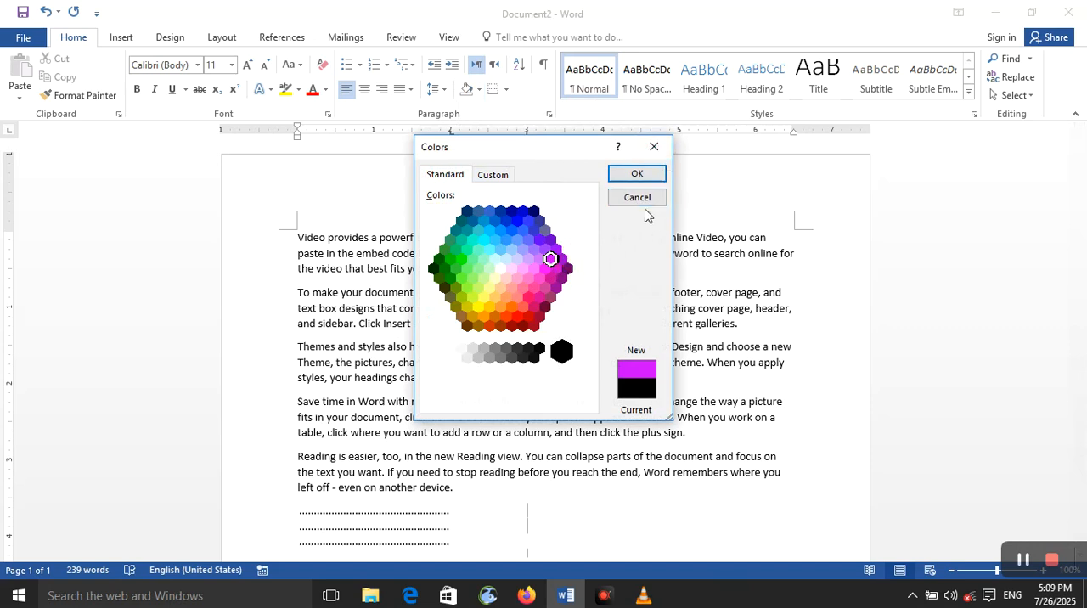
left_click(636, 175)
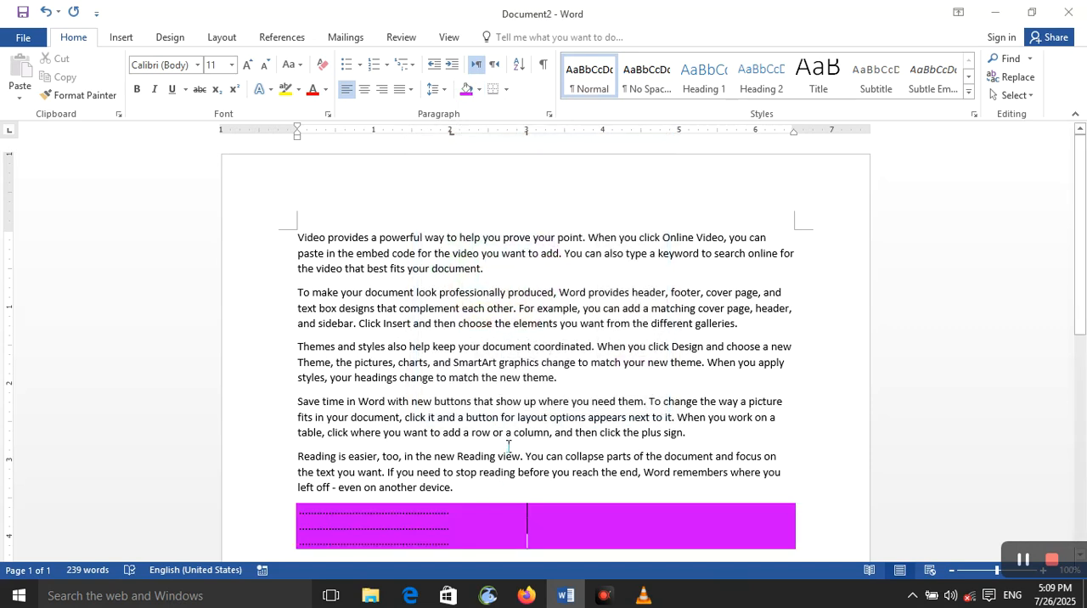
left_click(500, 90)
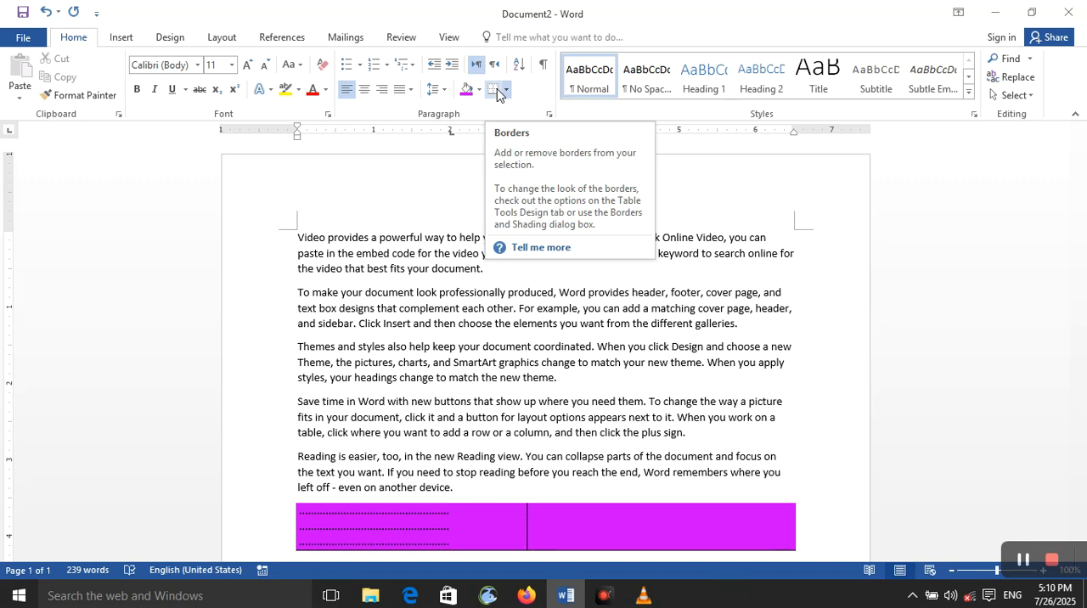
Apply a bottom border to all five sample text paragraphs.
left_click_drag(296, 226, 458, 490)
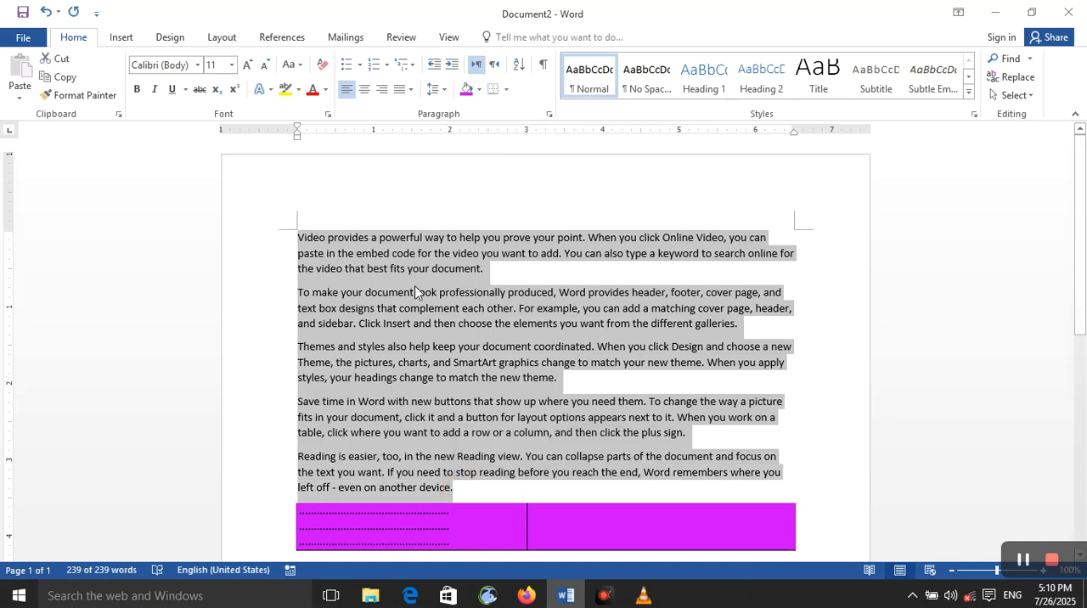
left_click(506, 89)
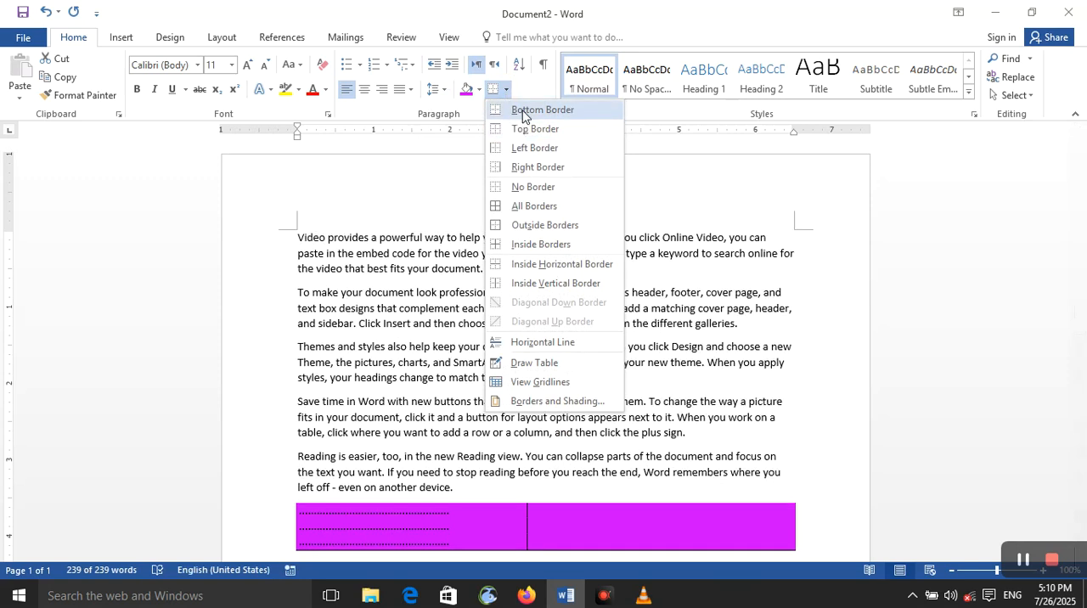
left_click(523, 113)
scroll(523, 216, "down", 3)
scroll(524, 216, "up", 2)
scroll(523, 220, "up", 3)
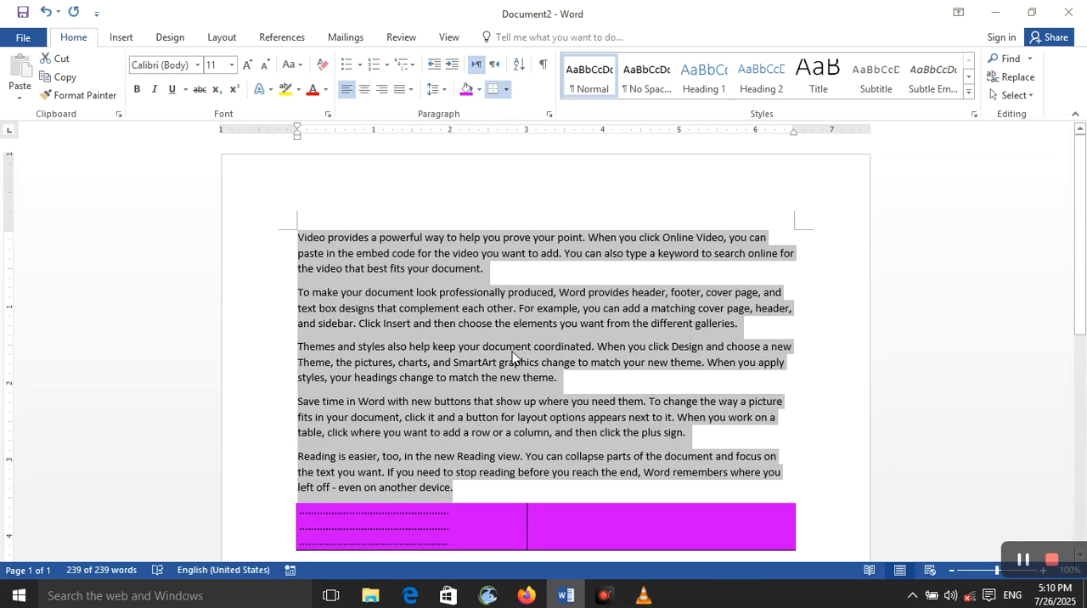
left_click(455, 474)
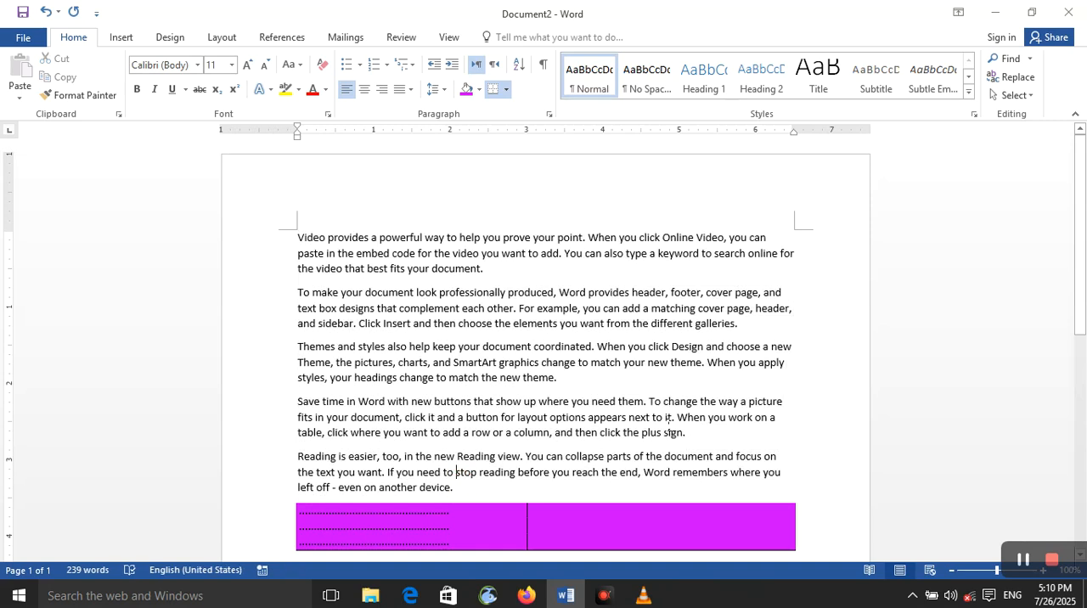
Select the first four paragraphs and toggle off their bottom border.
left_click_drag(688, 435, 298, 236)
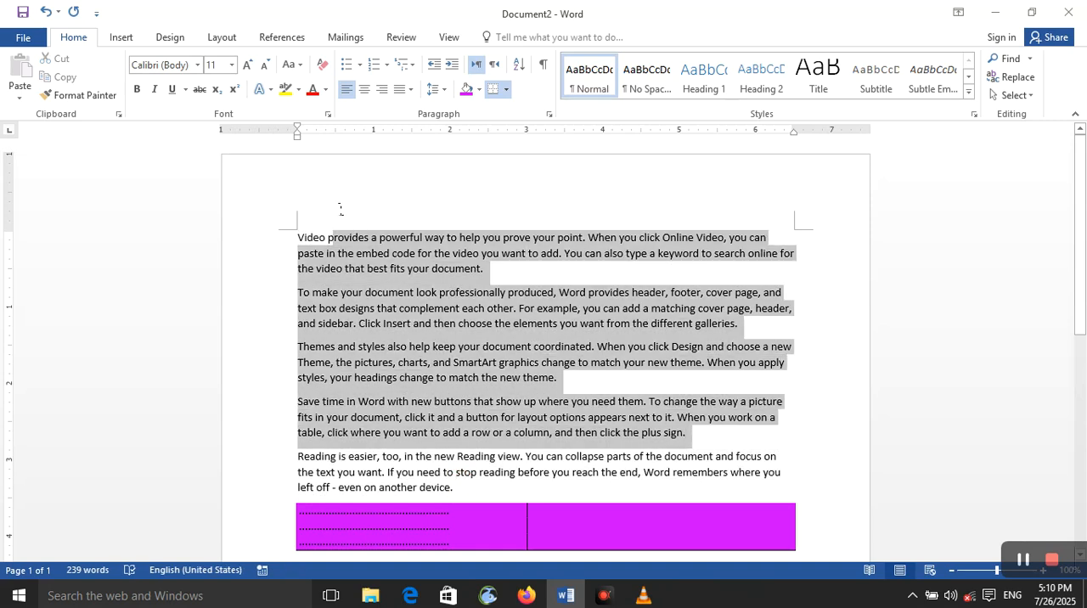
left_click(504, 92)
left_click(530, 114)
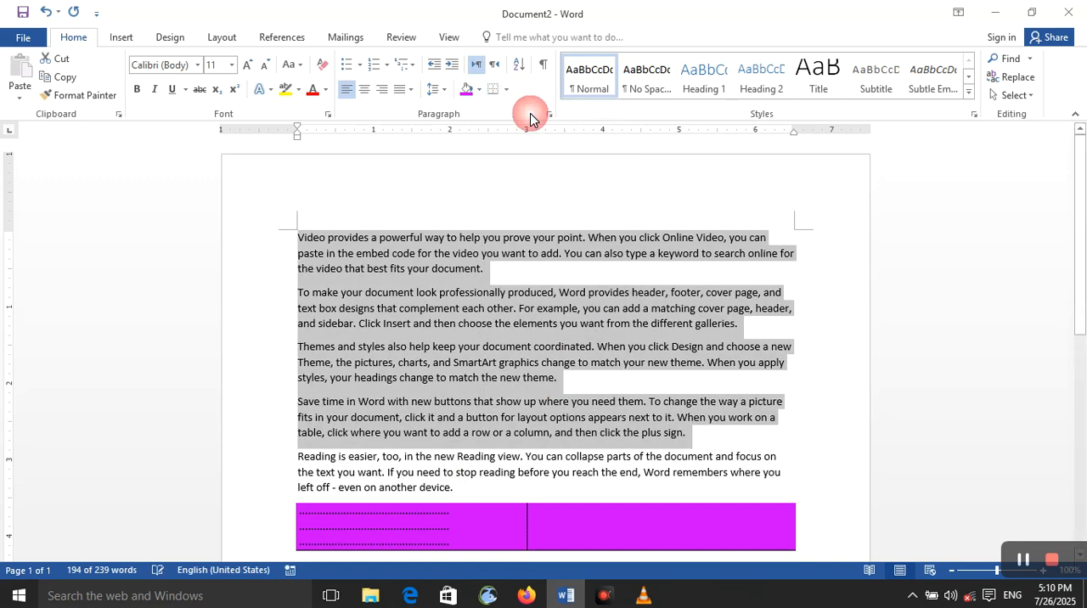
Apply a top border and then all borders to the four selected paragraphs.
left_click(506, 89)
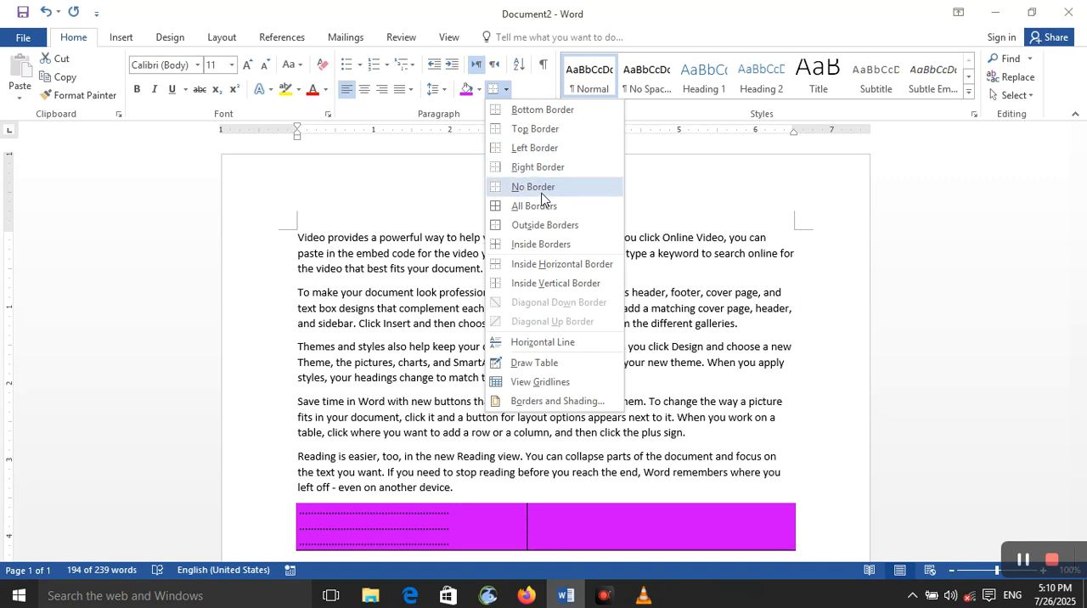
left_click(545, 133)
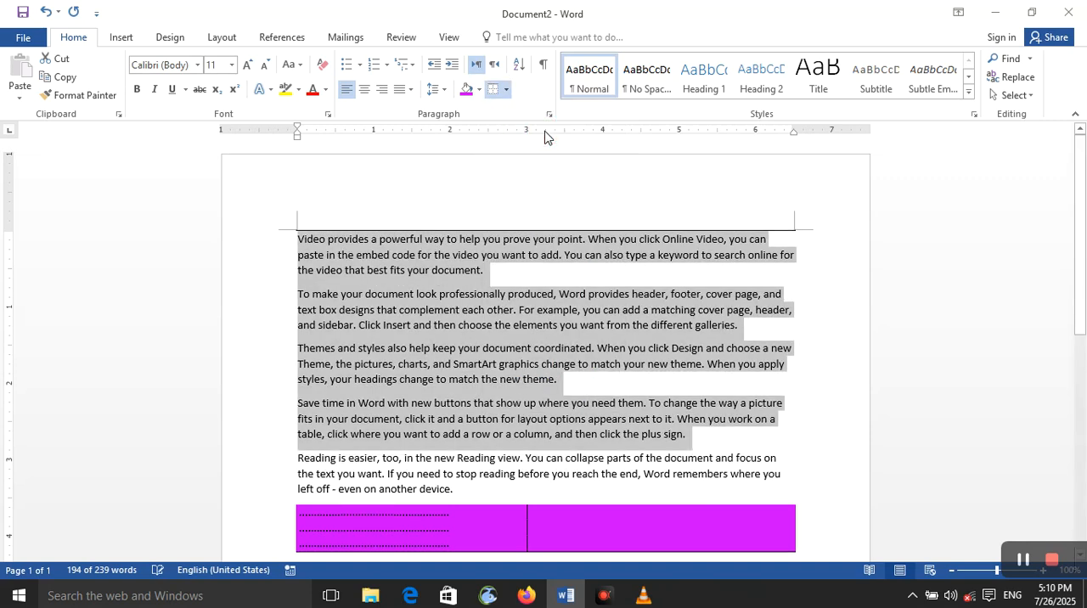
left_click(506, 89)
left_click(536, 206)
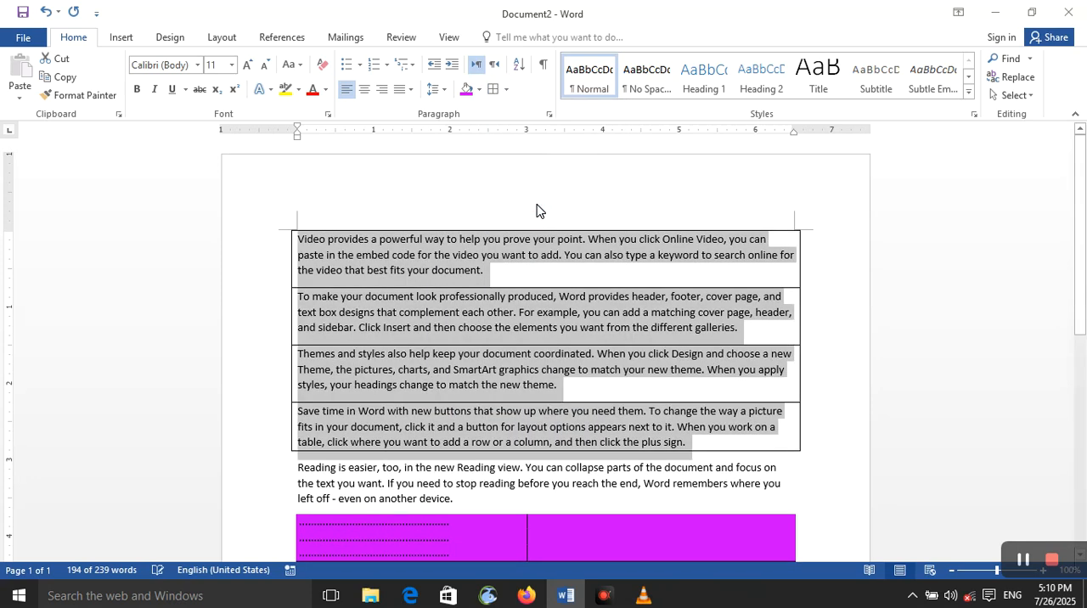
Replace the four selected paragraphs with a horizontal line.
left_click(506, 89)
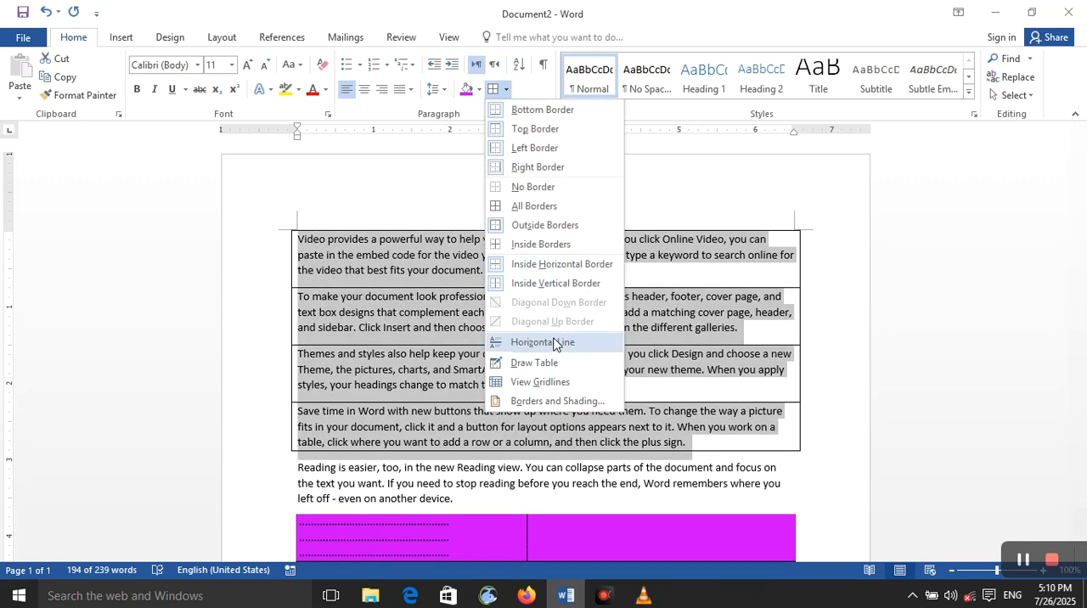
left_click(552, 343)
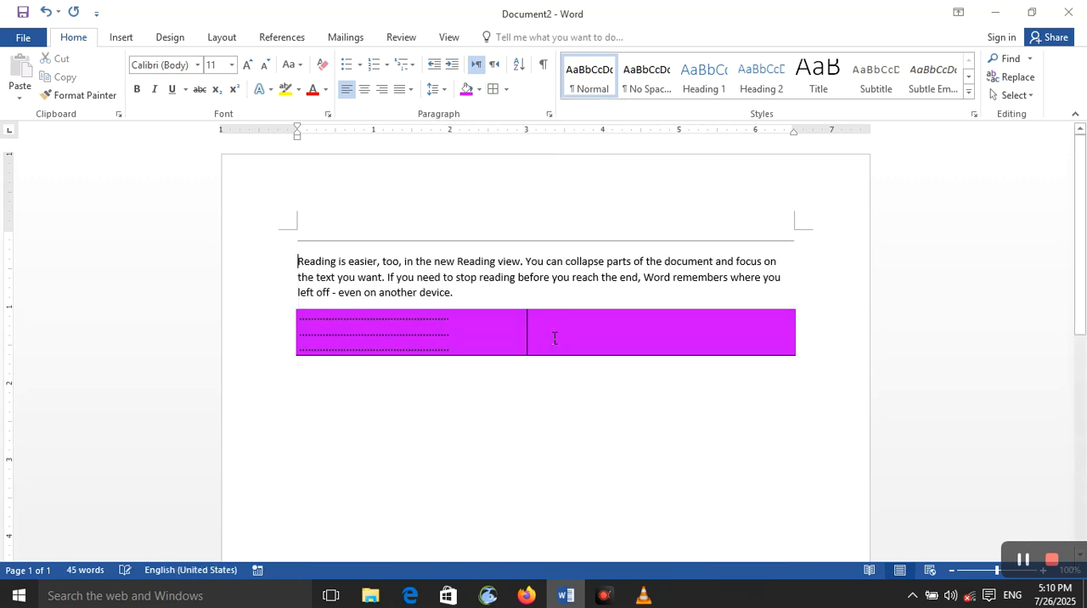
Start and leave the Draw Table tool, and apply all borders to the horizontal line, the text paragraph and the shaded dotted-leader lines.
left_click(506, 89)
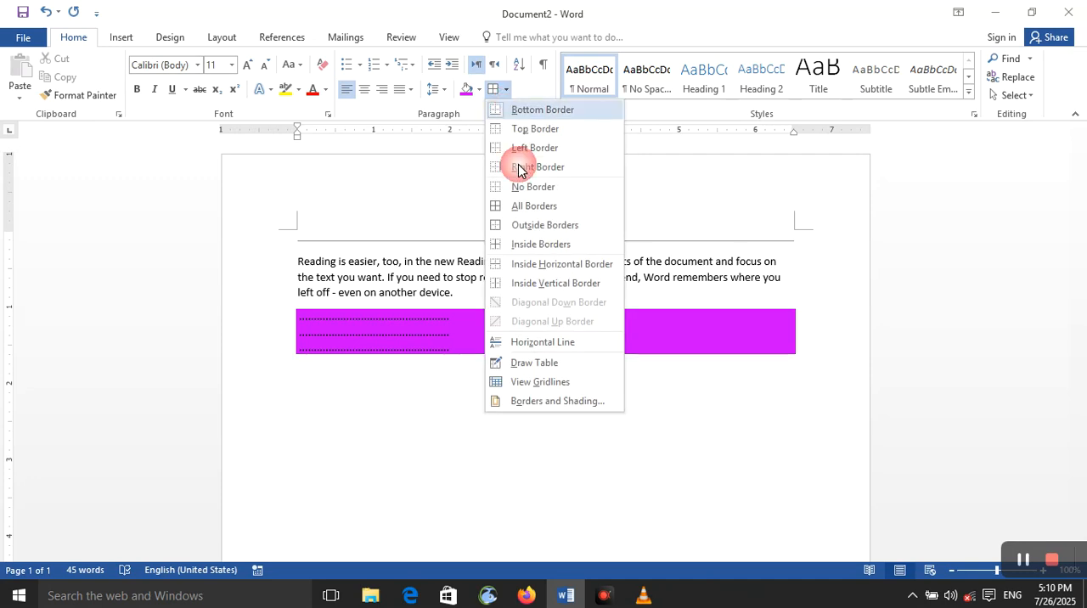
left_click(564, 365)
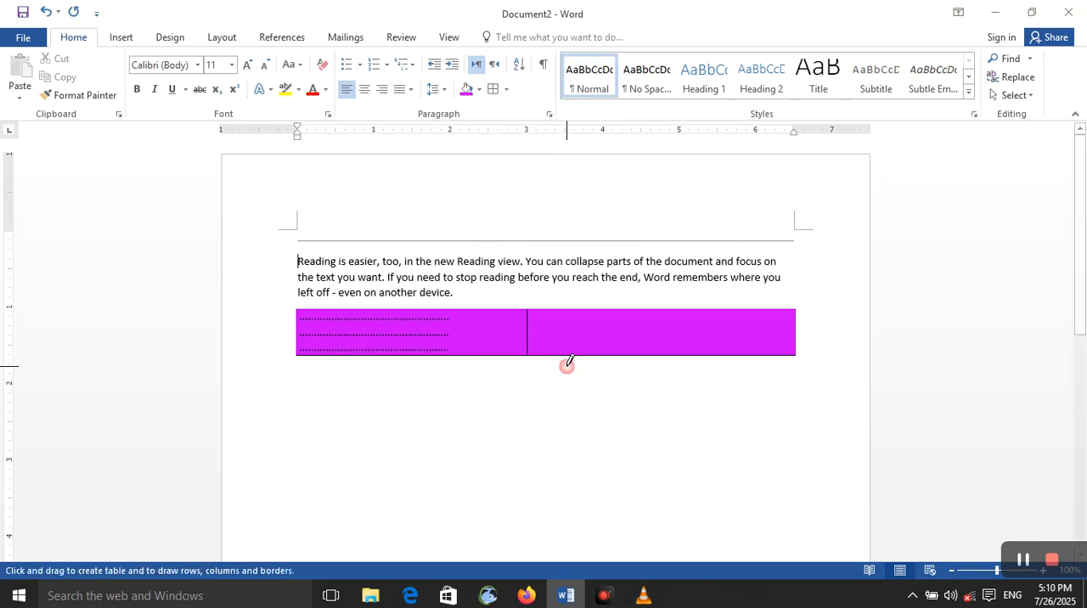
key("Escape")
left_click(505, 89)
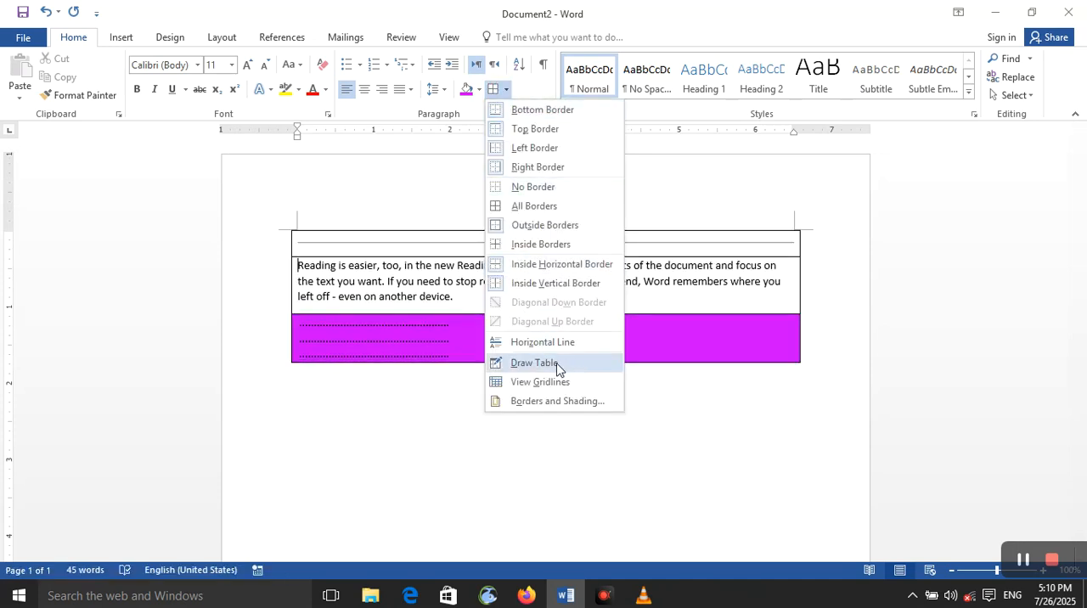
left_click(528, 92)
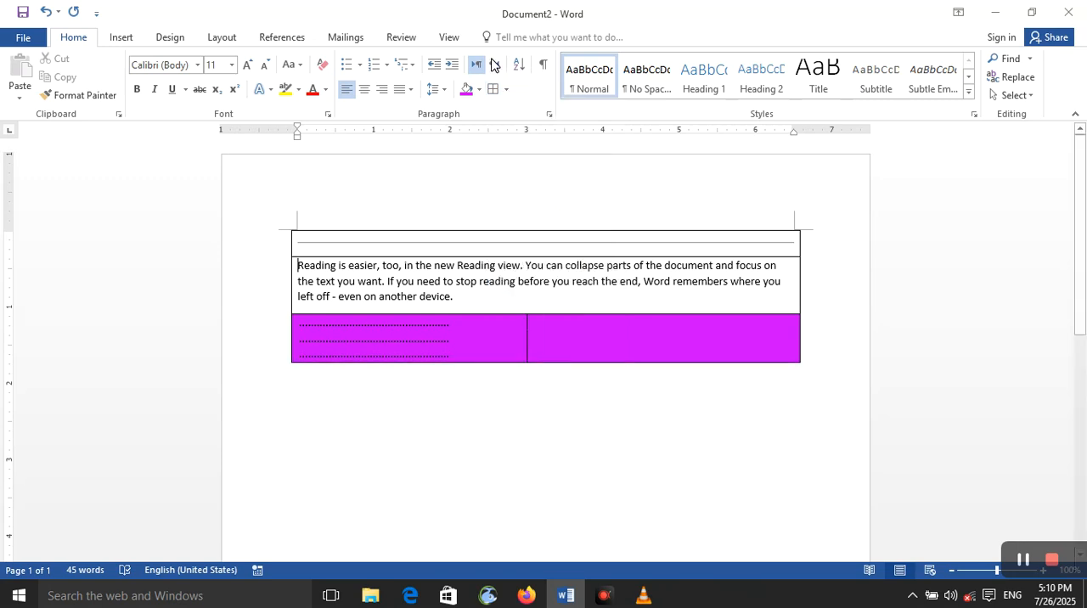
left_click(447, 38)
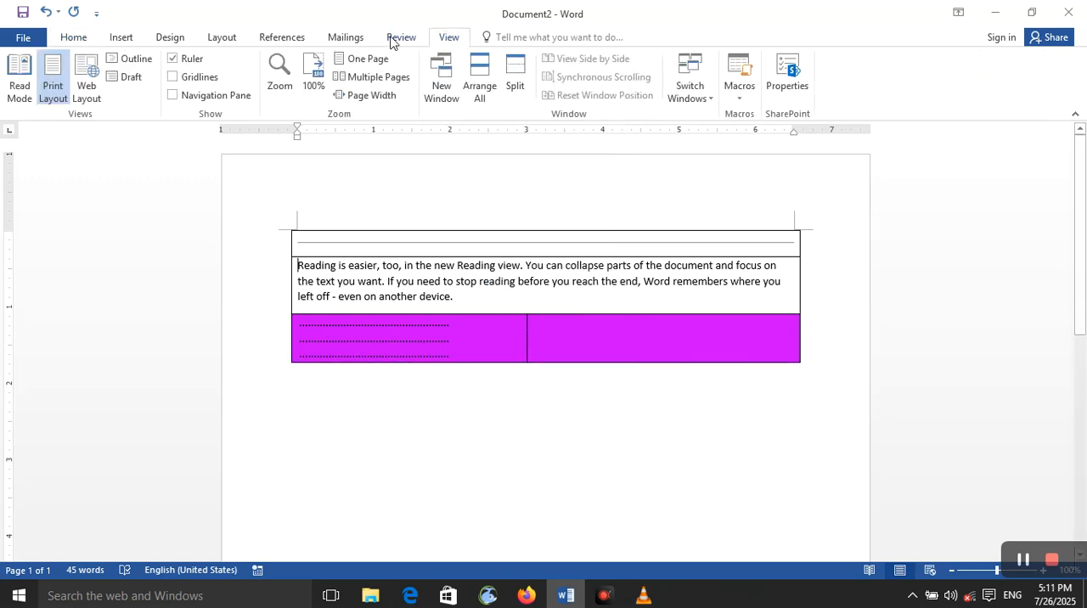
left_click(123, 38)
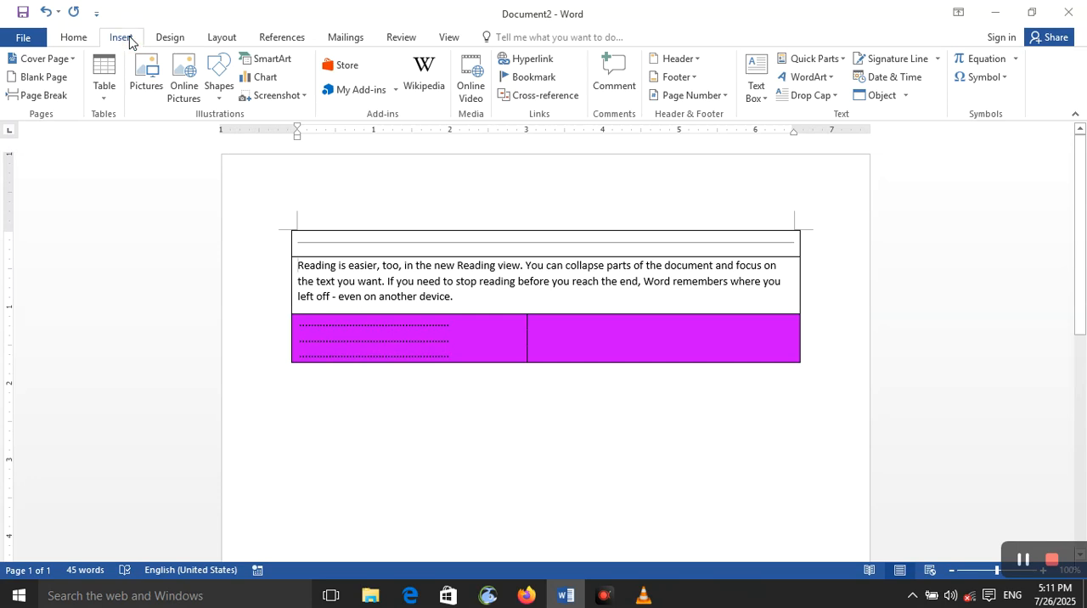
left_click(88, 39)
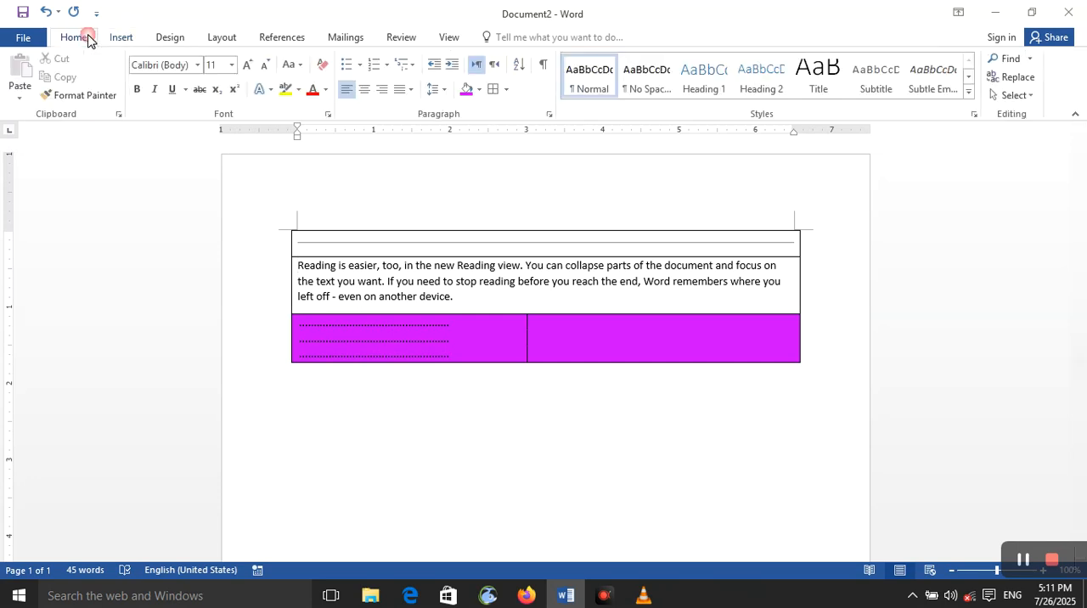
left_click(167, 41)
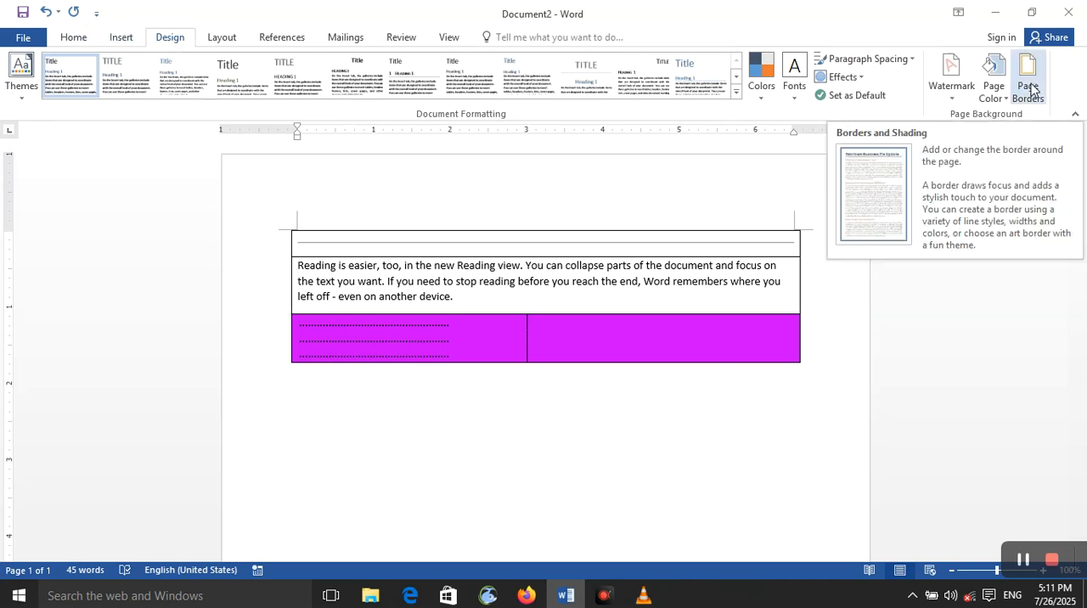
left_click(75, 38)
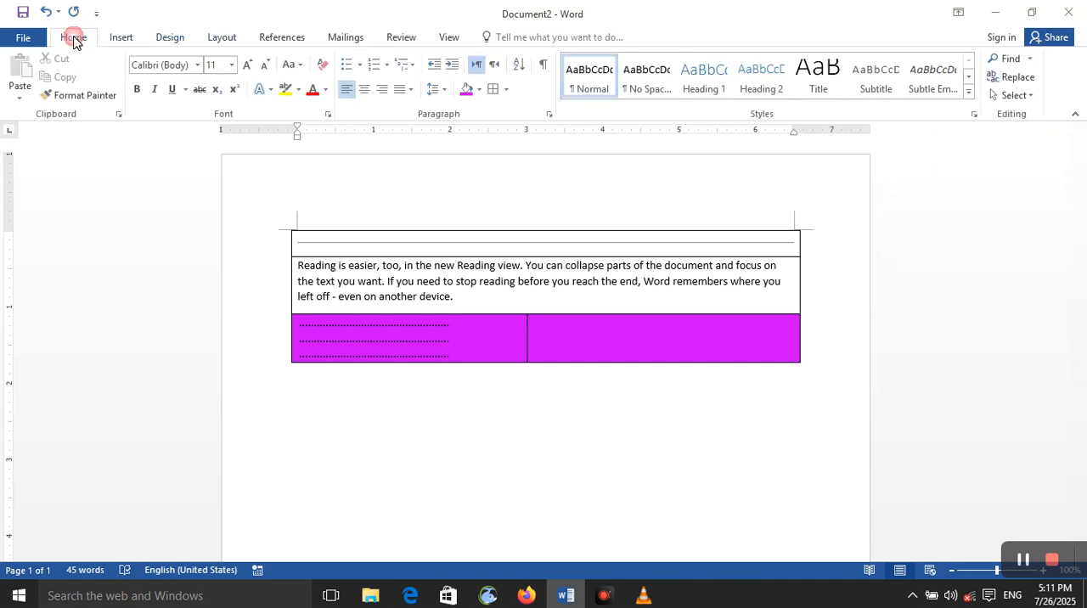
left_click(506, 91)
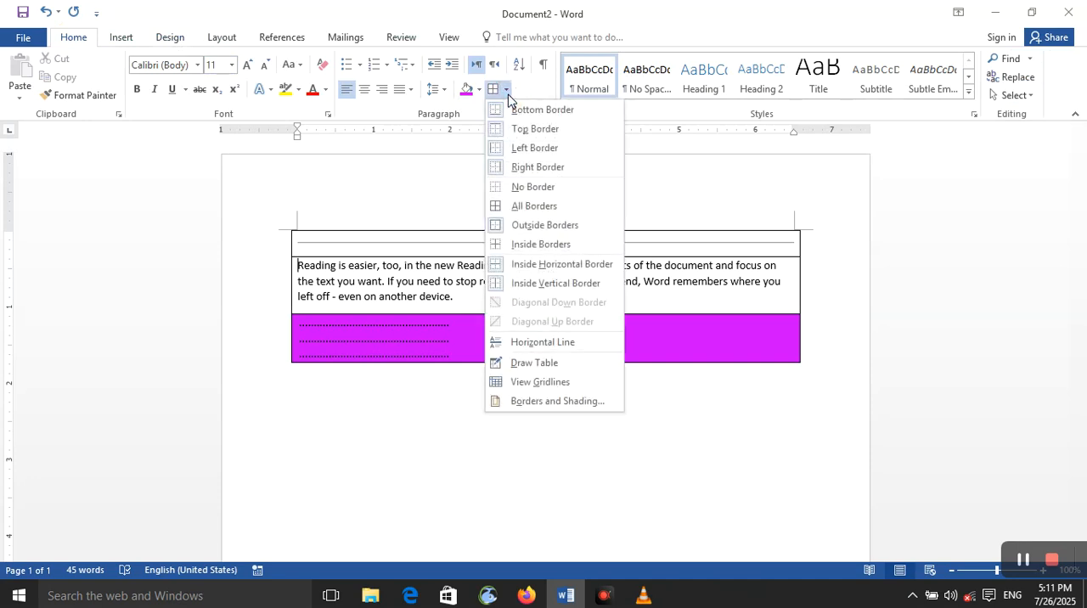
left_click(525, 96)
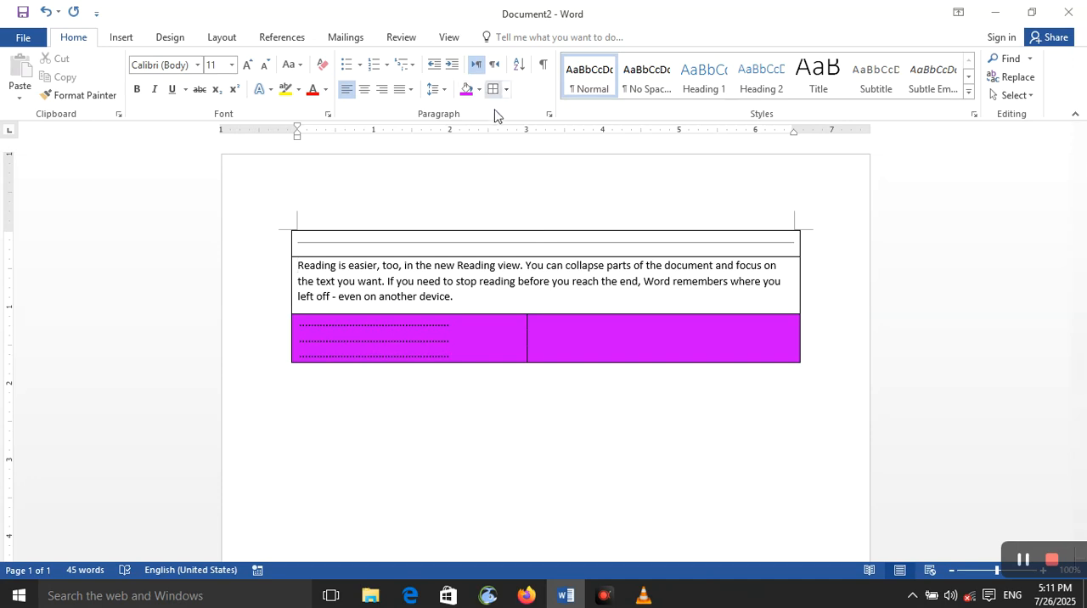
Switch the text paragraph's direction back and forth between right-to-left and left-to-right, finishing on left-to-right.
left_click(495, 65)
left_click(479, 64)
left_click(494, 65)
left_click(482, 66)
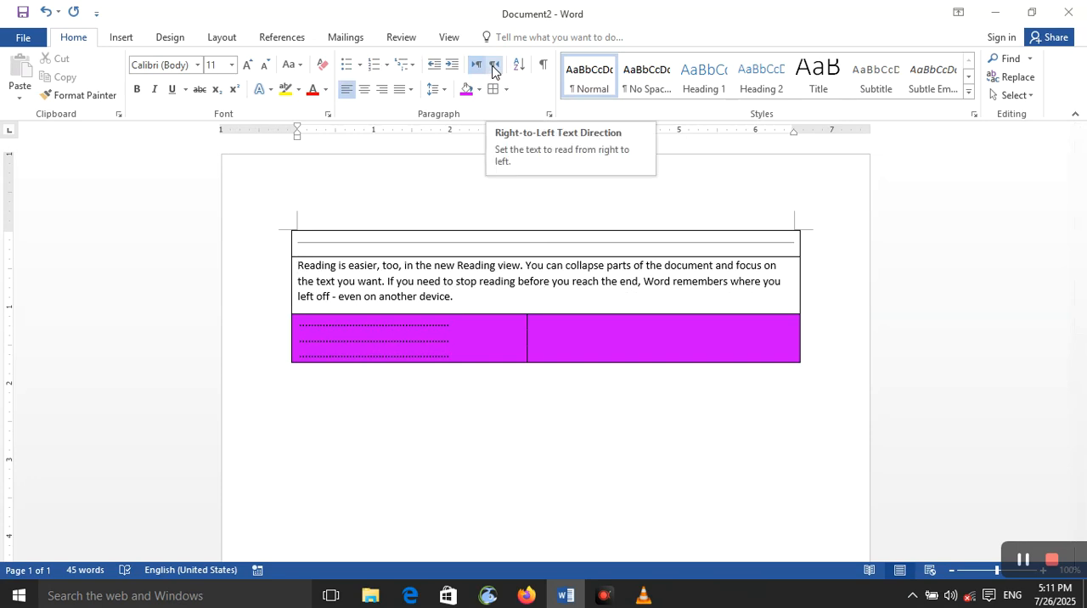
left_click(493, 67)
left_click(478, 66)
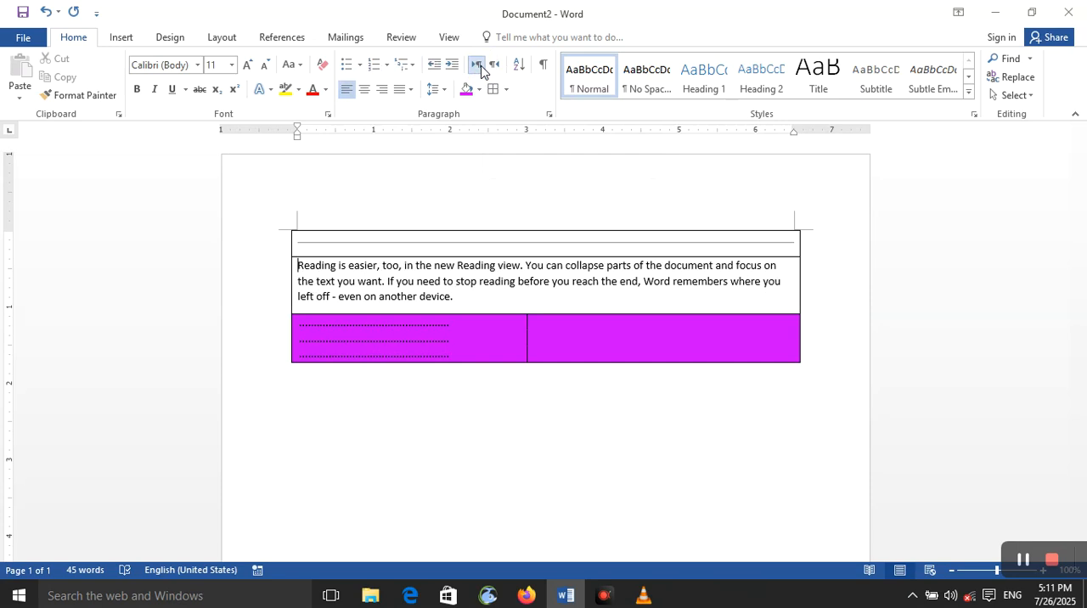
left_click(490, 69)
left_click(478, 68)
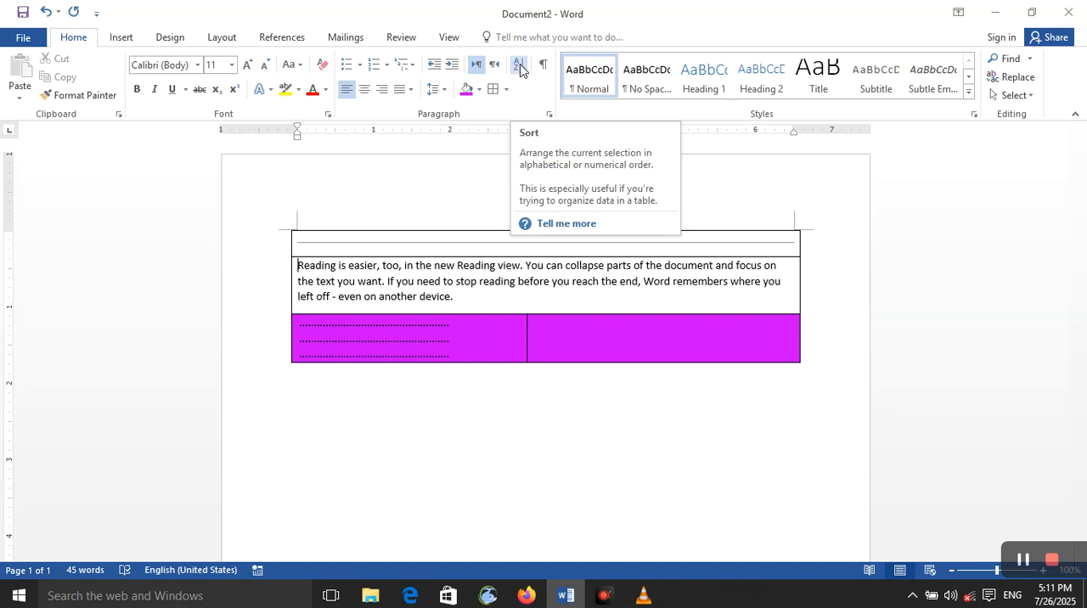
Examine the Sort Text options and the Paragraph dialog's indents and spacing settings, closing both without edits.
left_click(519, 64)
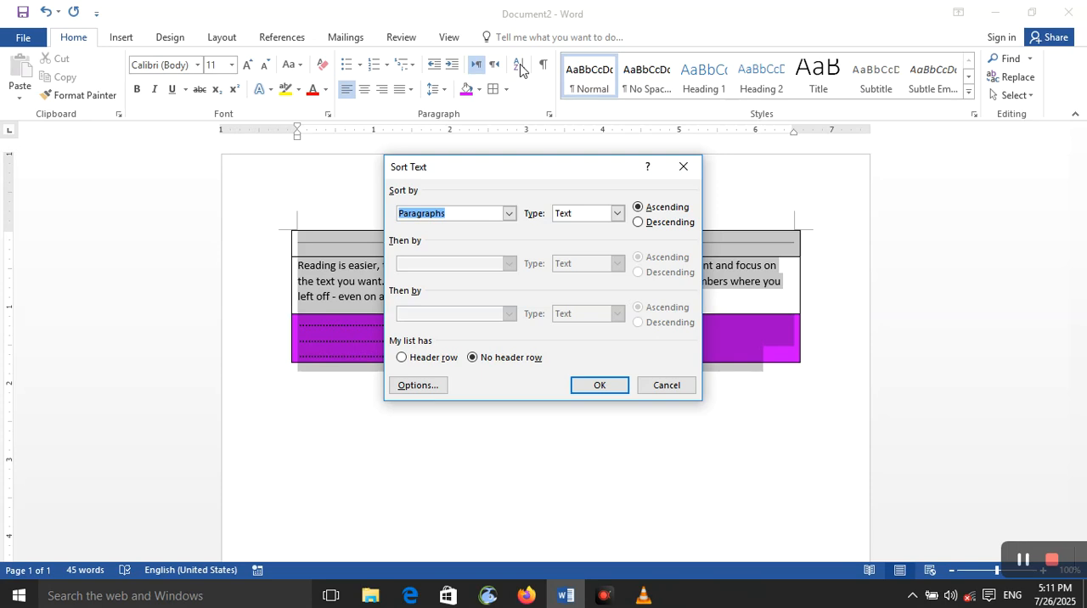
left_click(691, 172)
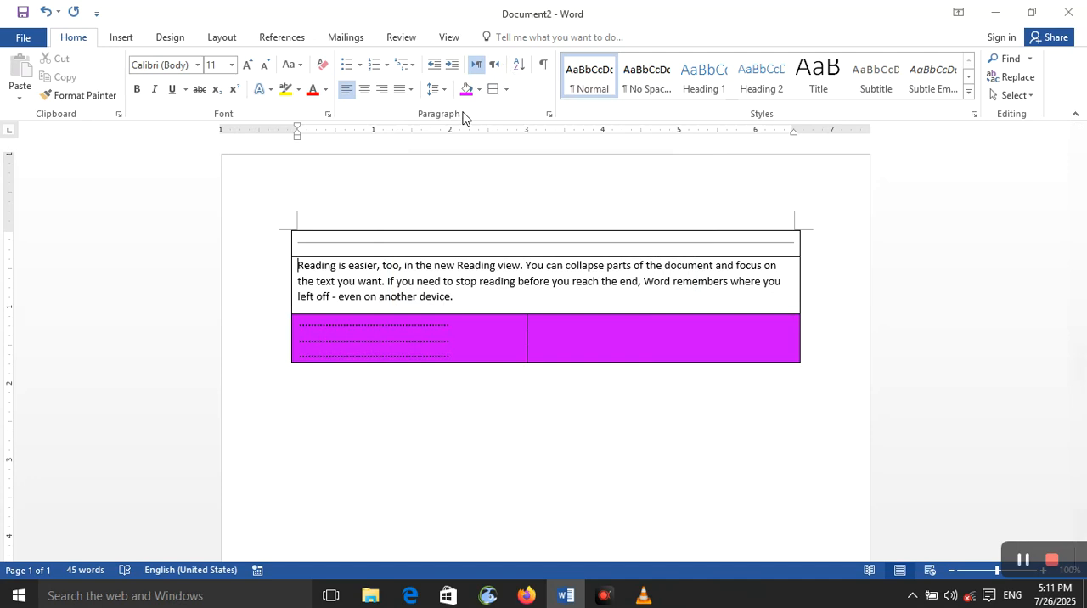
left_click(548, 114)
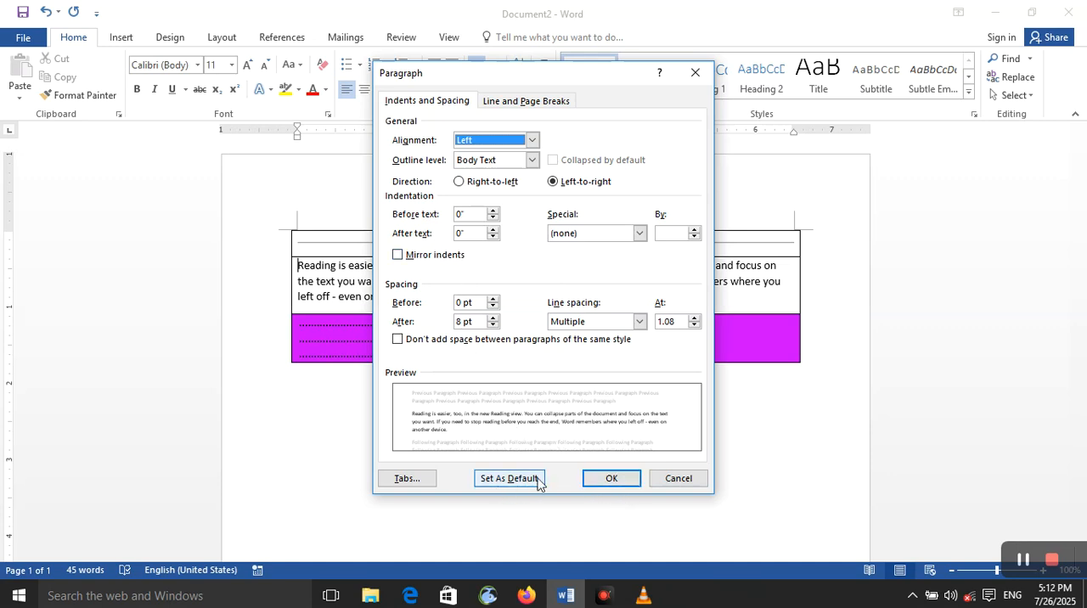
left_click(610, 480)
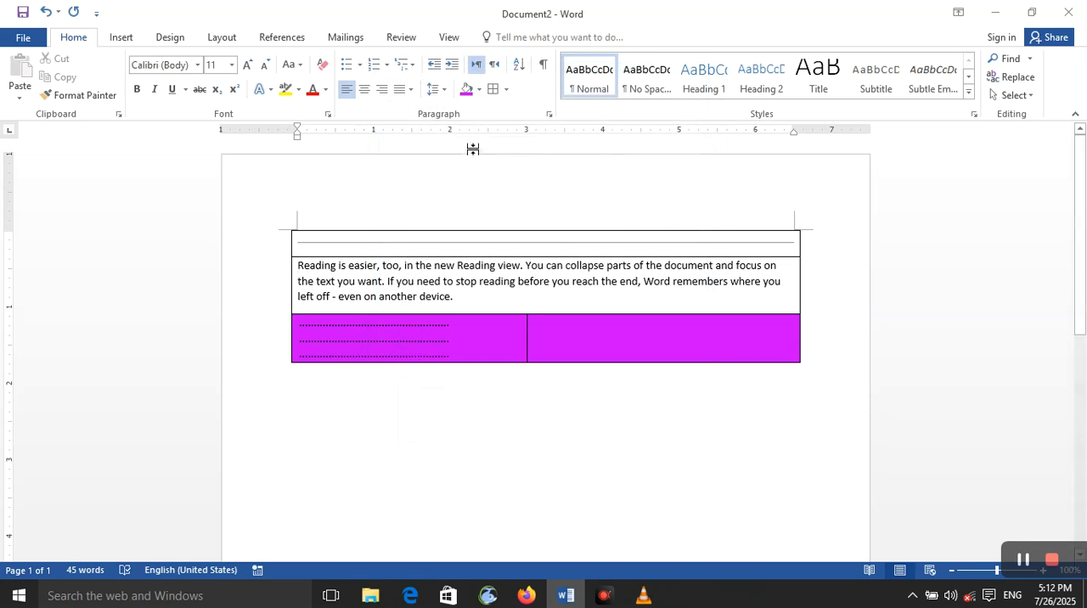